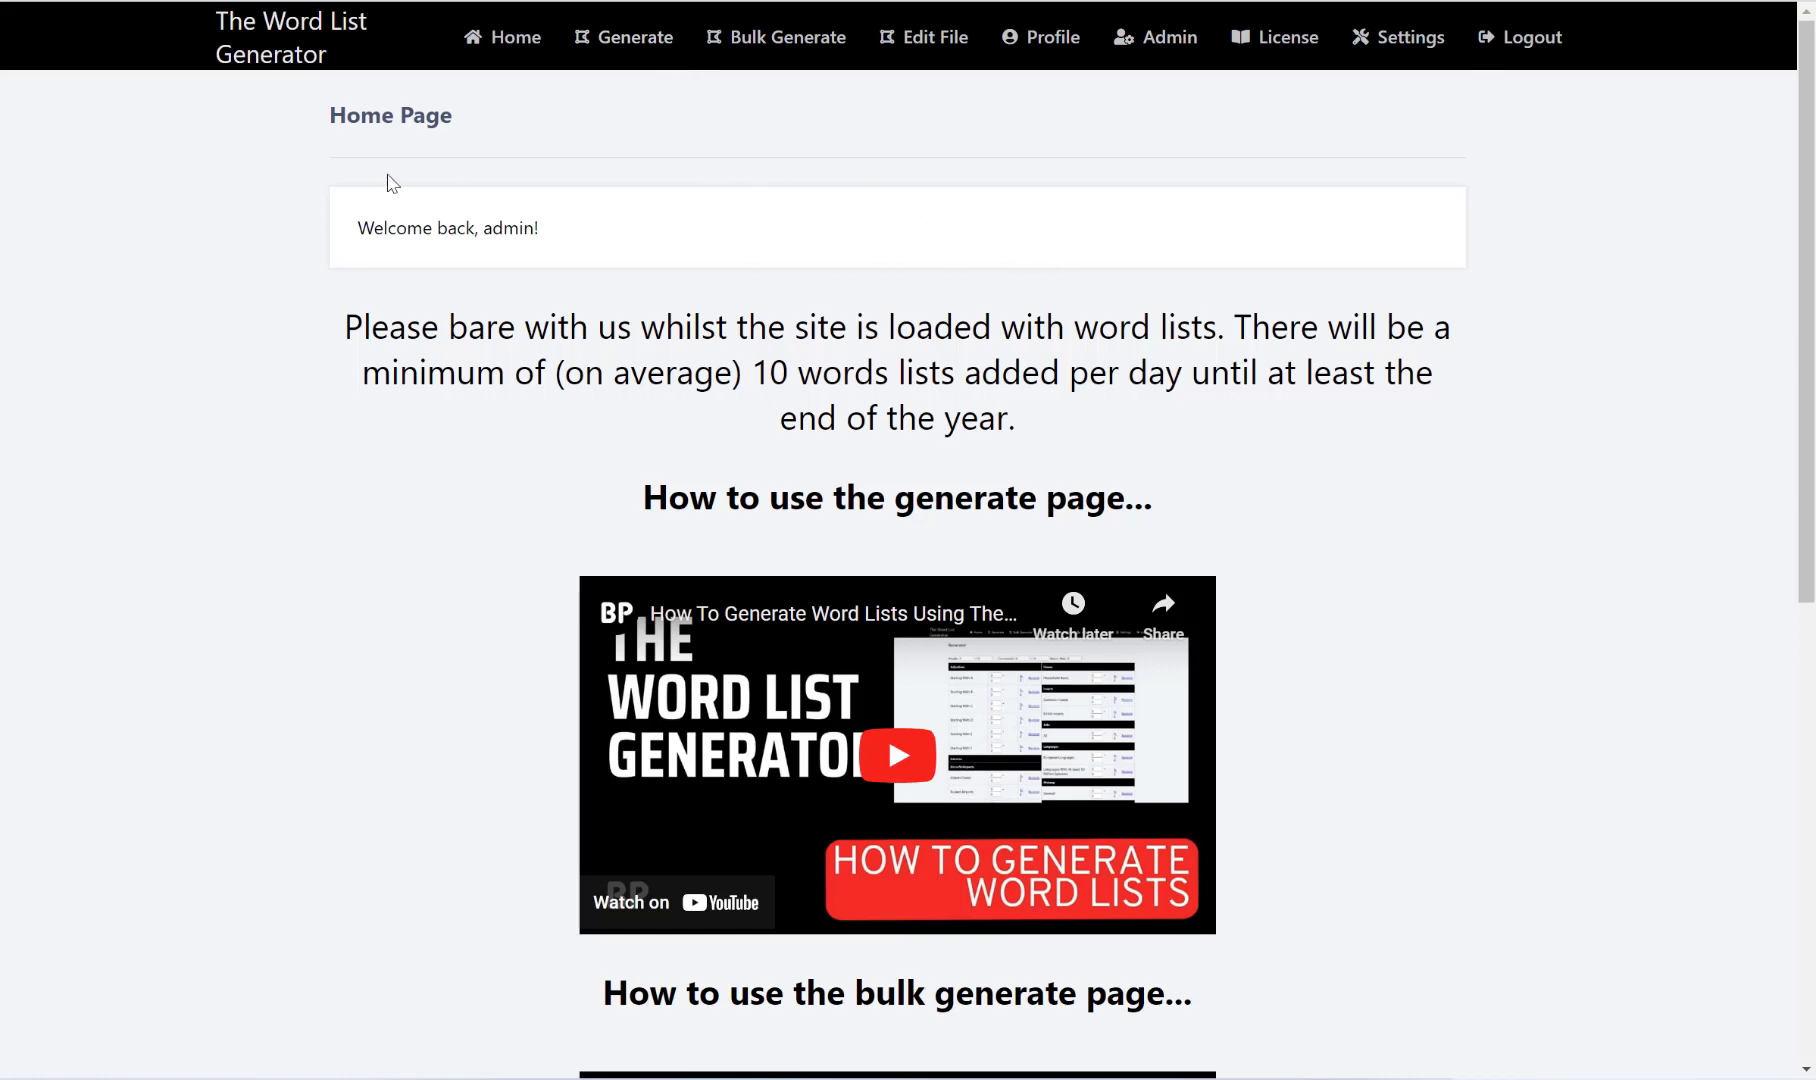
Go from the home page to the Generator page using the top navigation bar.
click(640, 48)
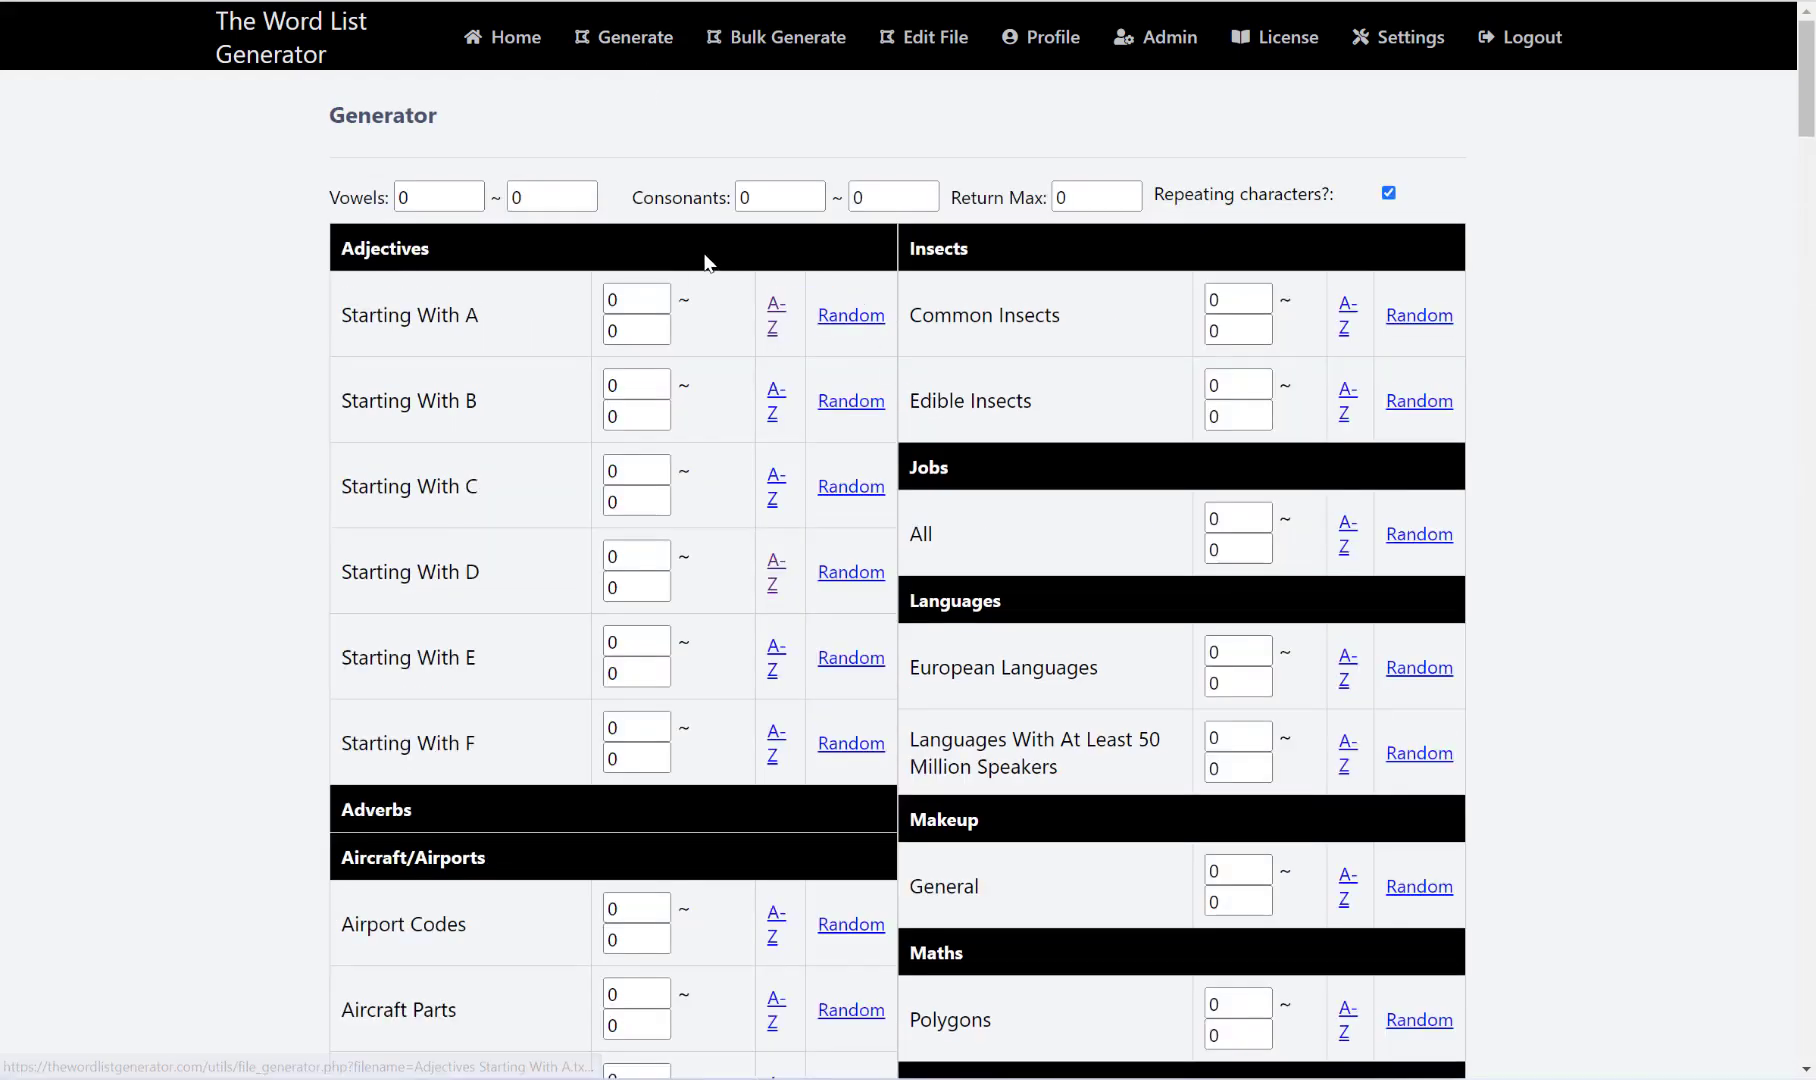
Select the Return Max value and bring the Animals - General category into view.
scroll(629, 228, down, 2)
scroll(629, 232, up, 2)
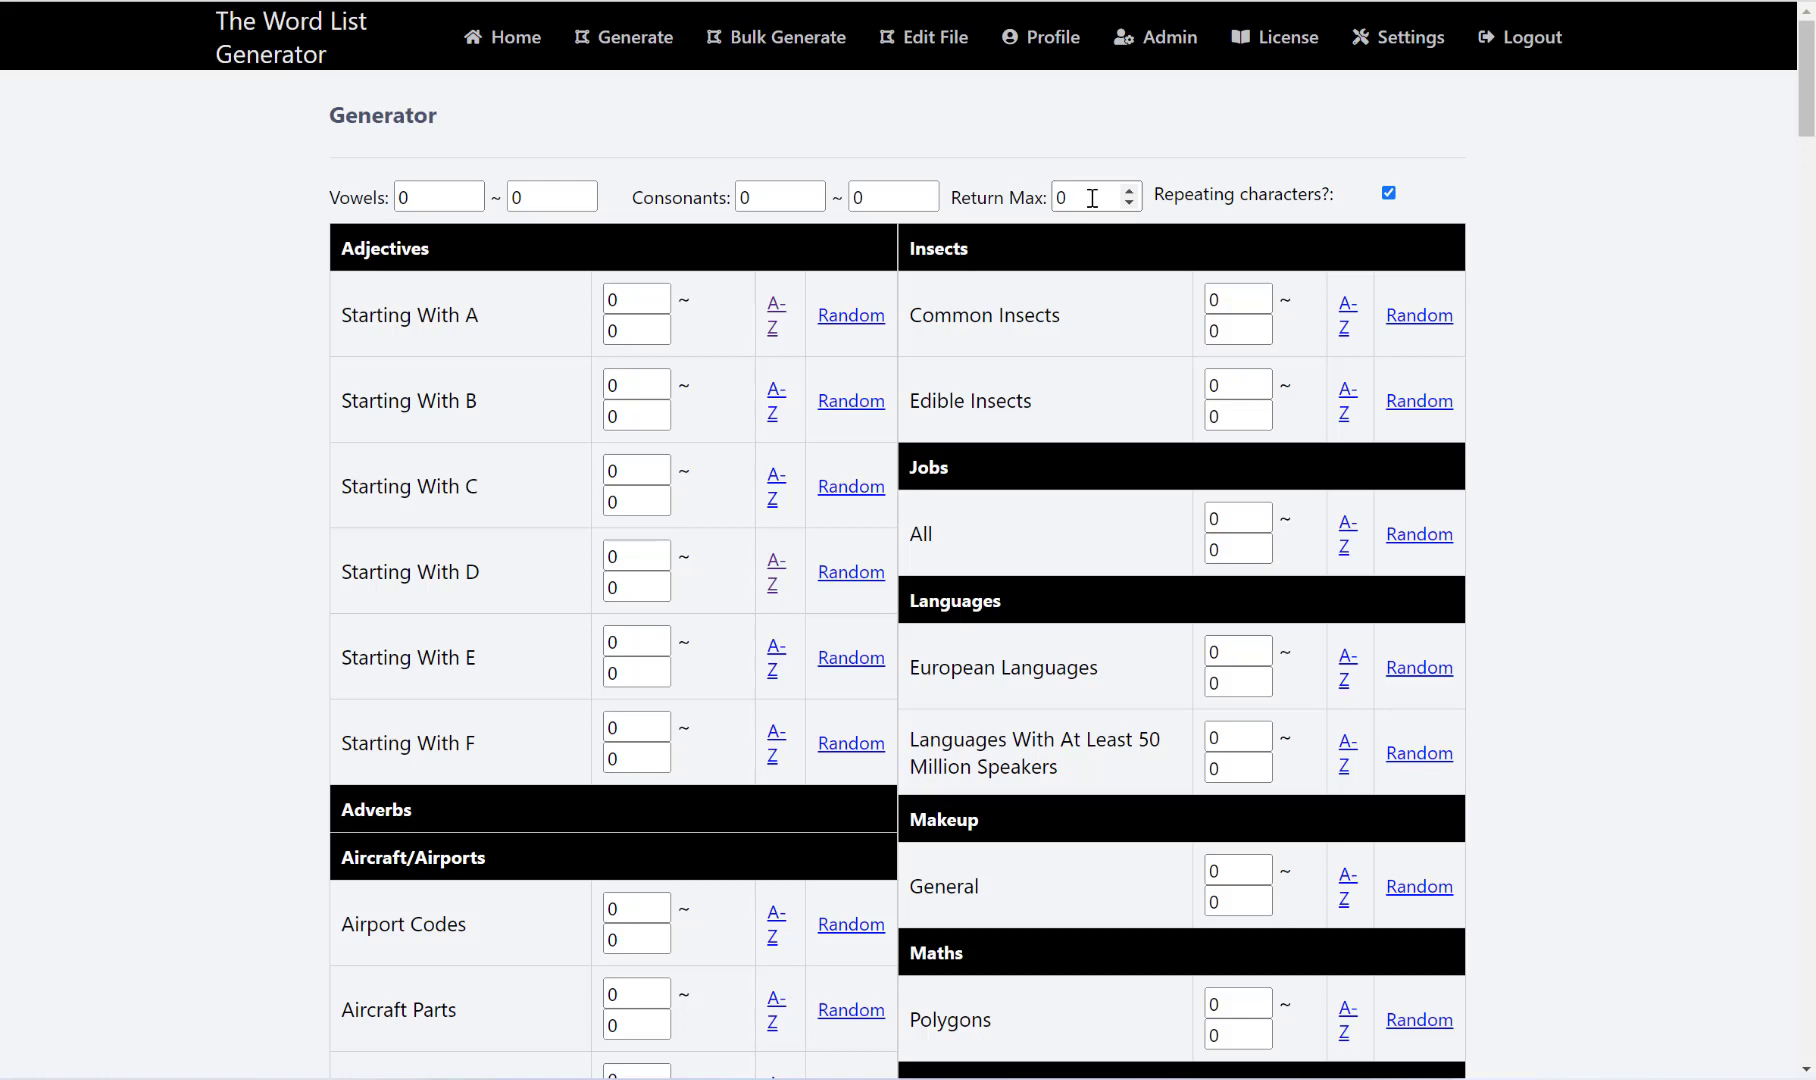
drag(1093, 197, 983, 193)
scroll(851, 346, down, 7)
scroll(851, 346, down, 6)
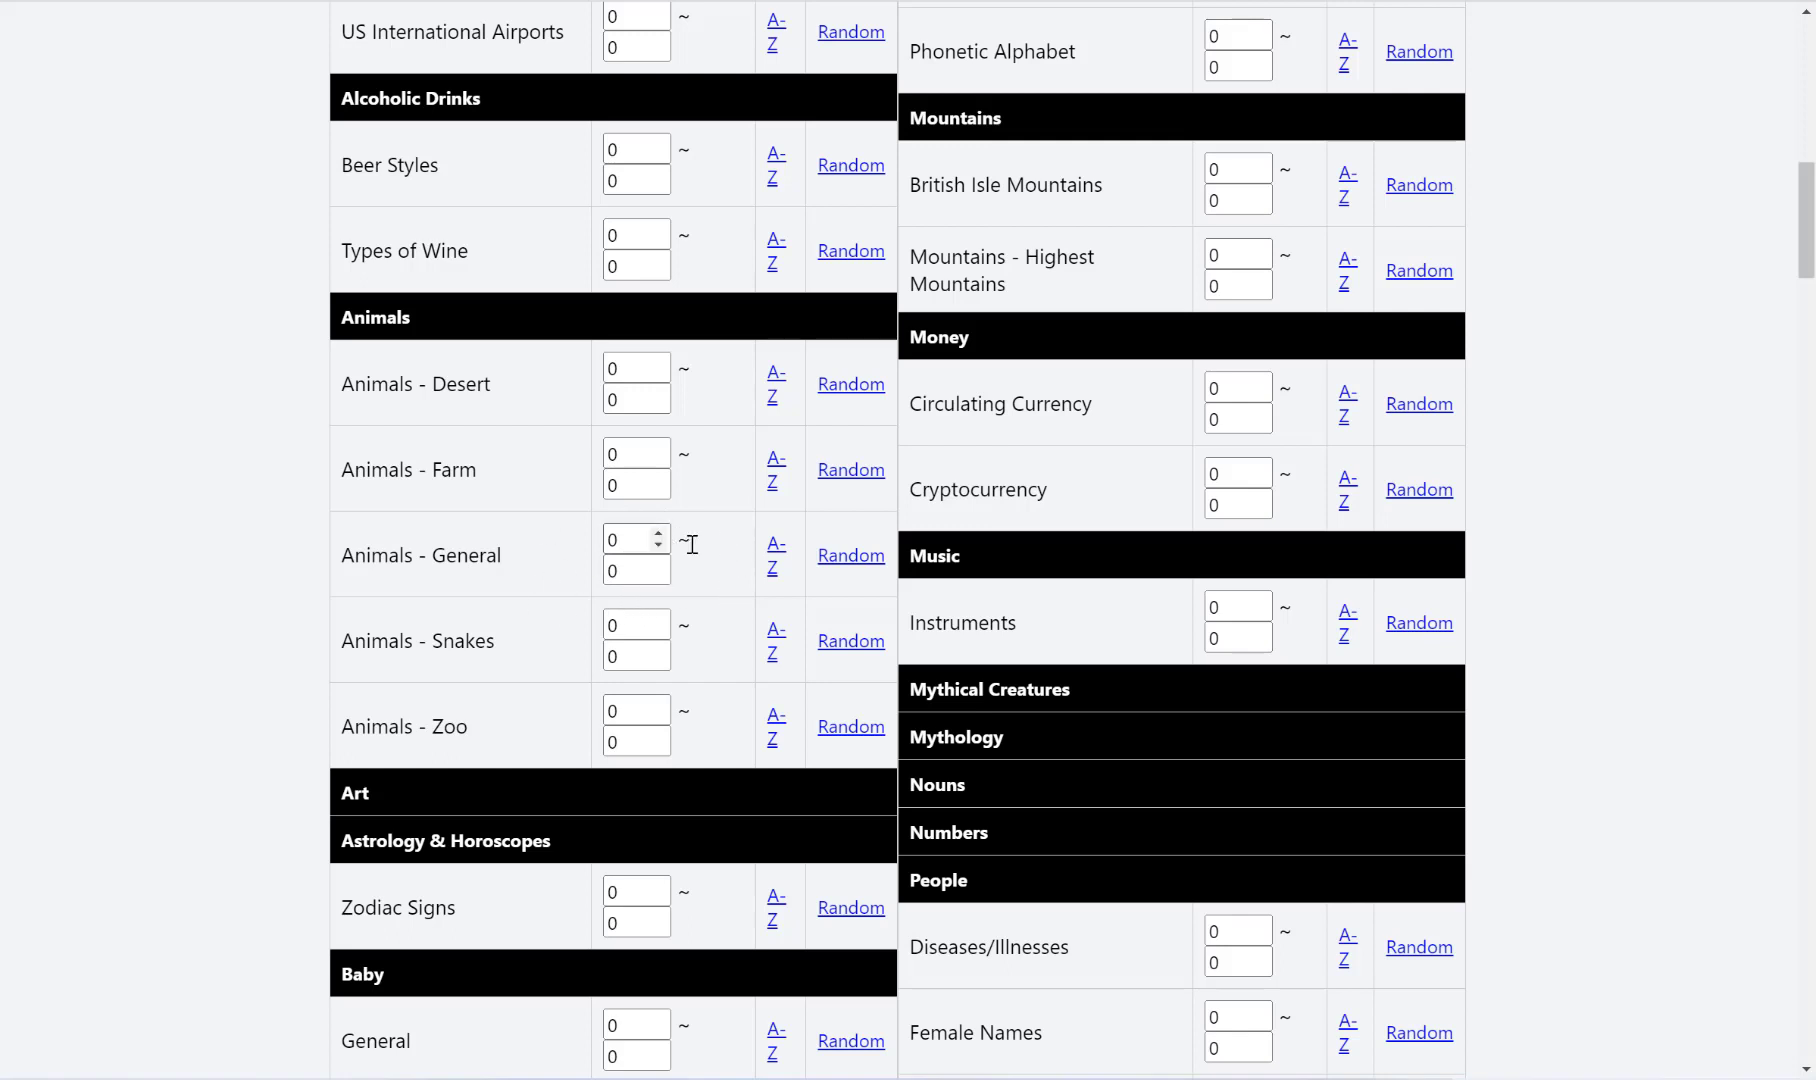
Raise the Animals - General range to 0–5 and download its A–Z list as Animals - General_product (9).txt.
click(658, 564)
click(658, 564)
click(658, 564)
click(658, 564)
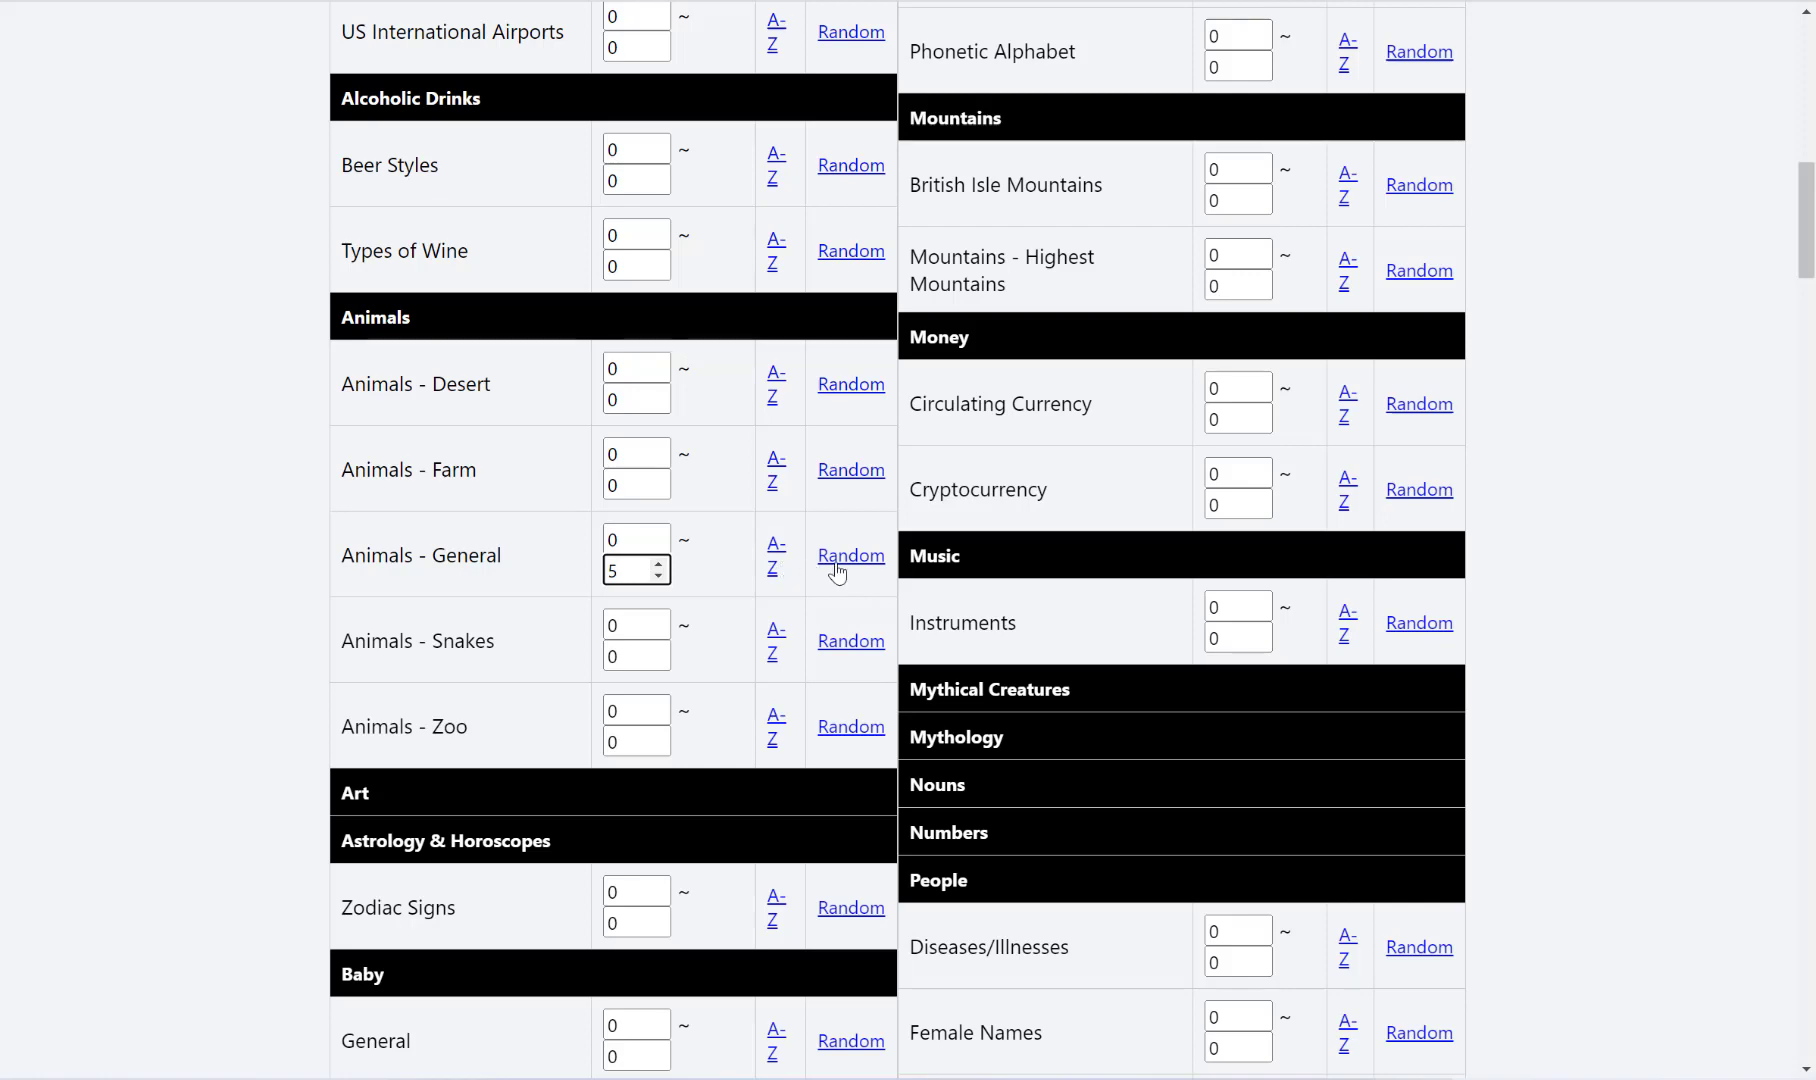
click(774, 572)
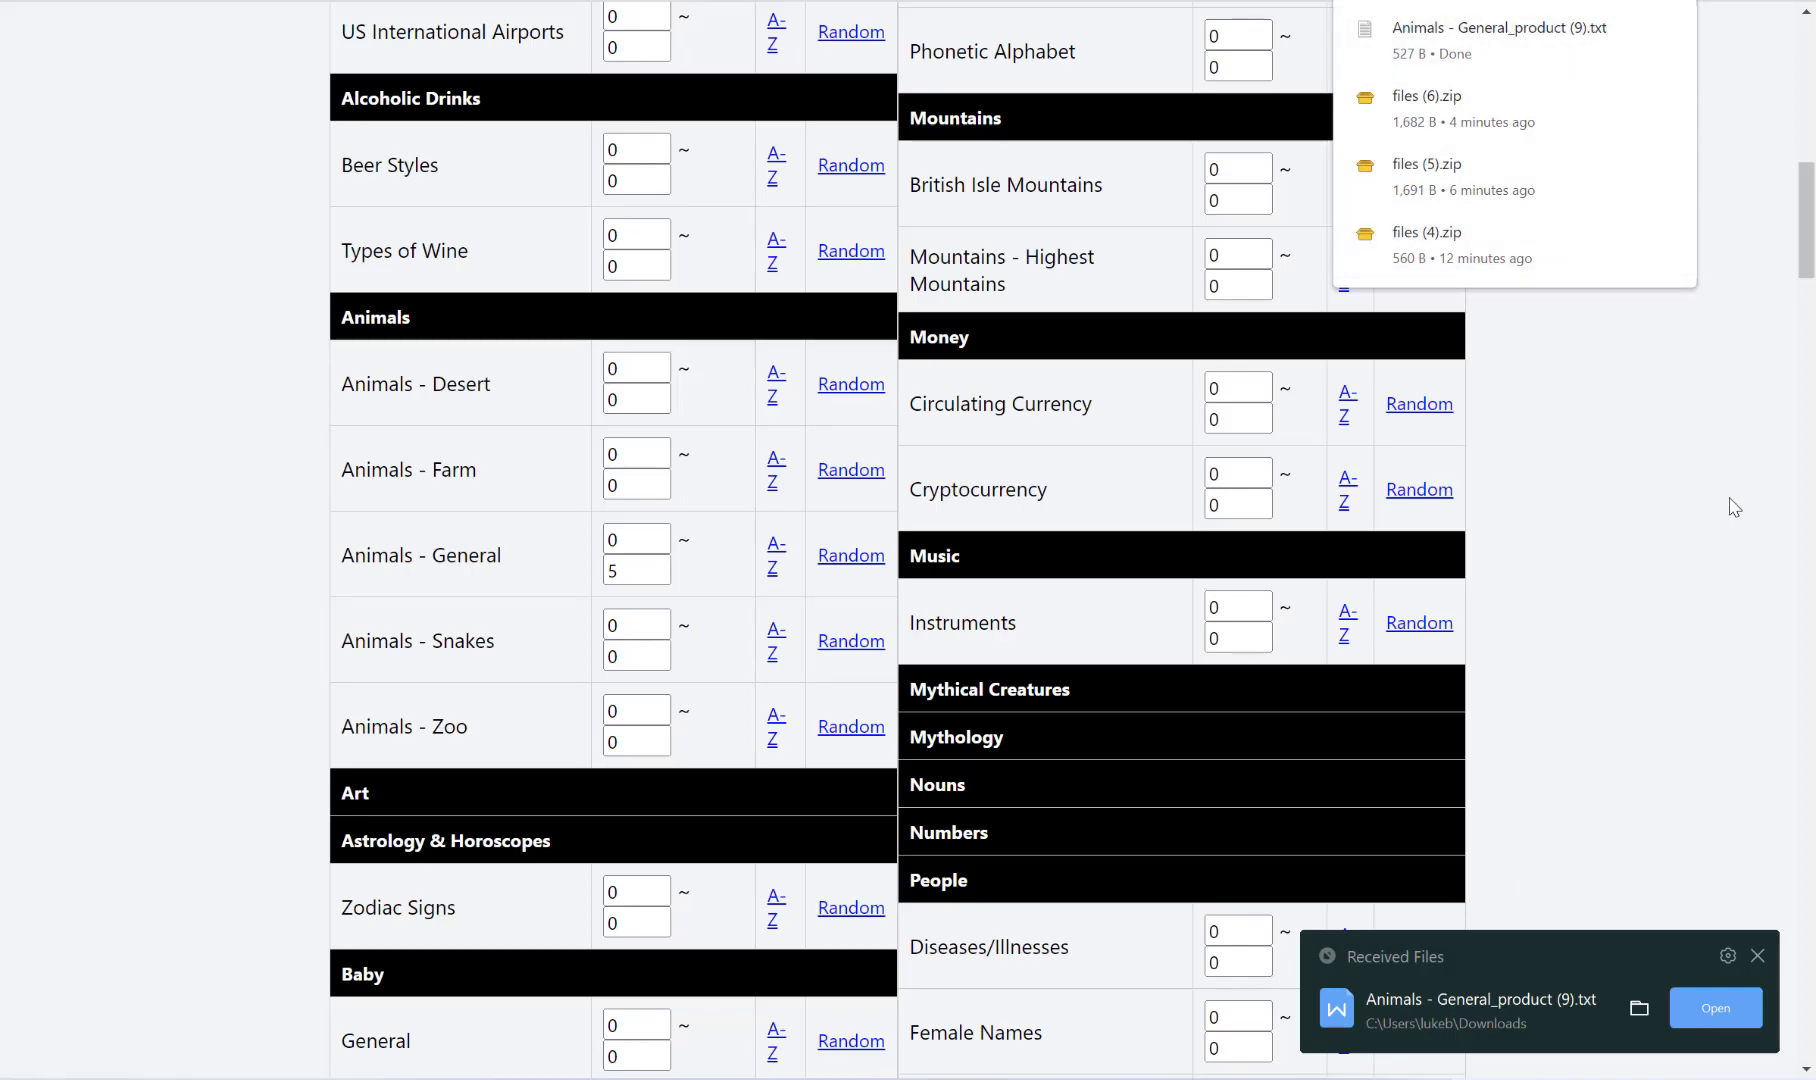
scroll(1645, 445, up, 10)
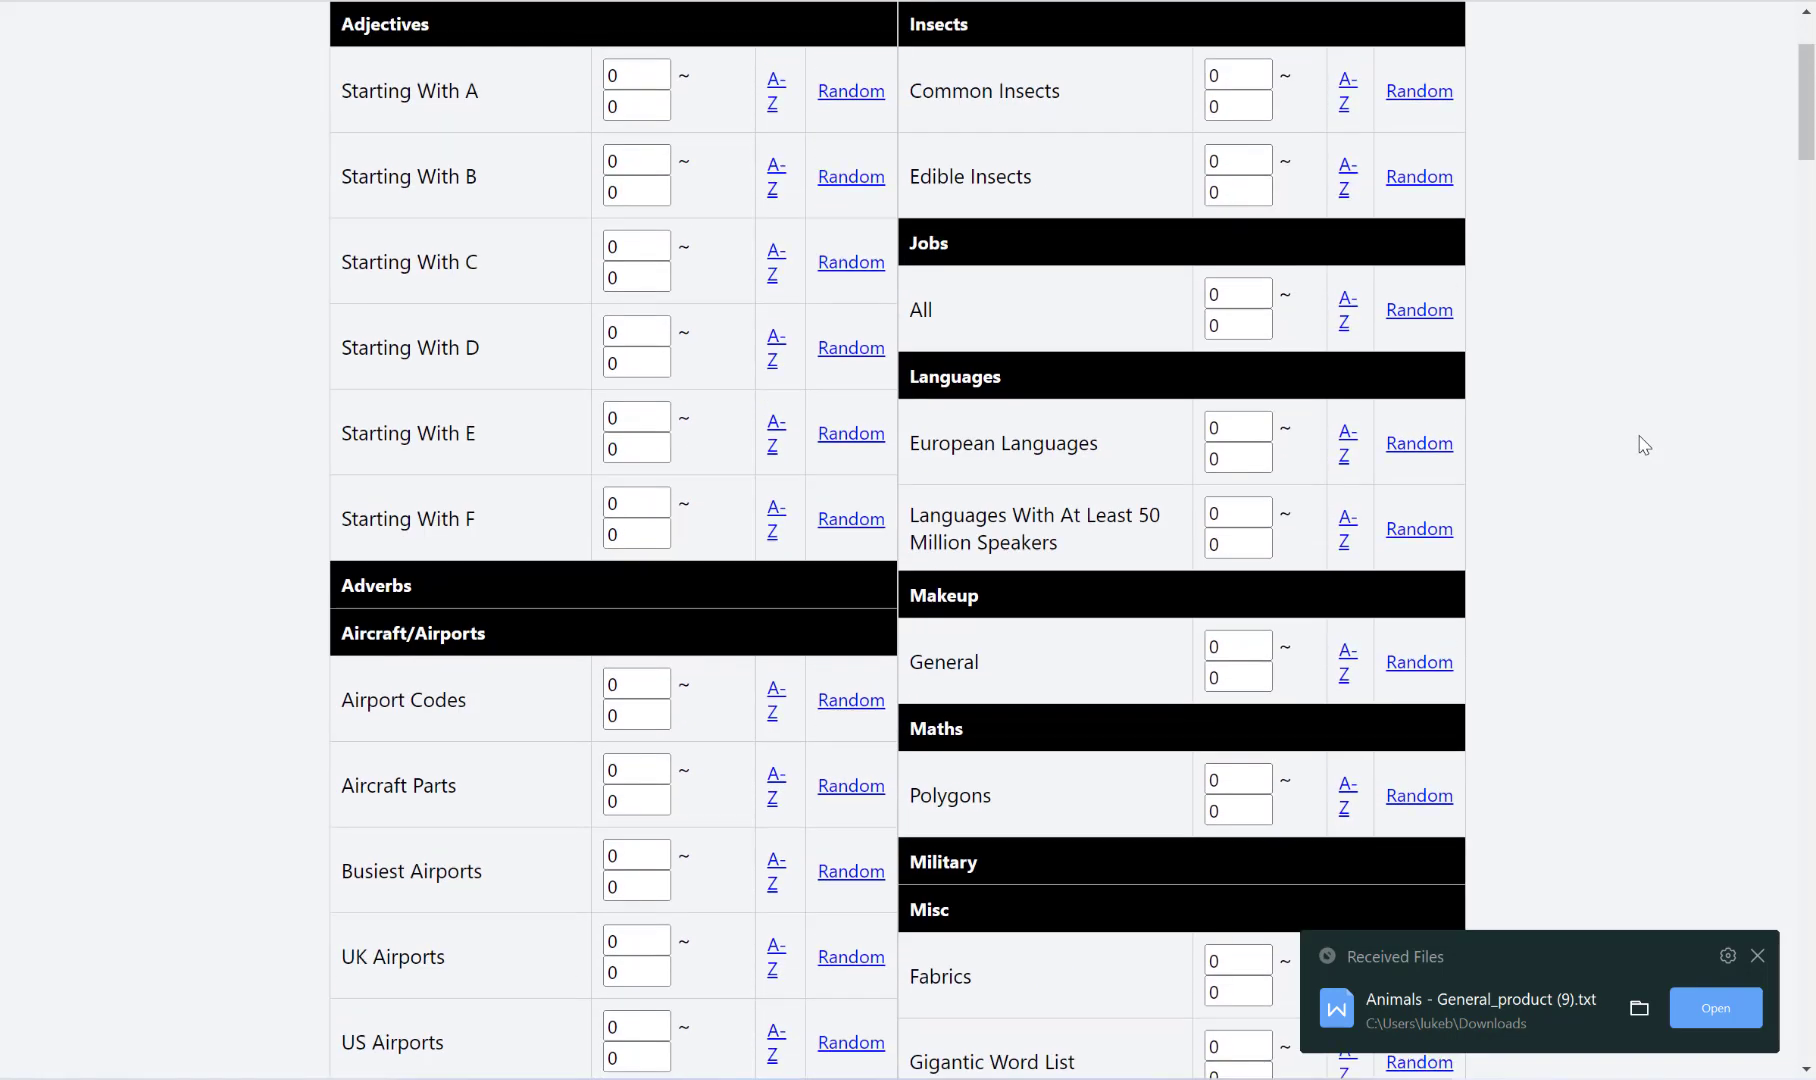
scroll(1645, 445, up, 3)
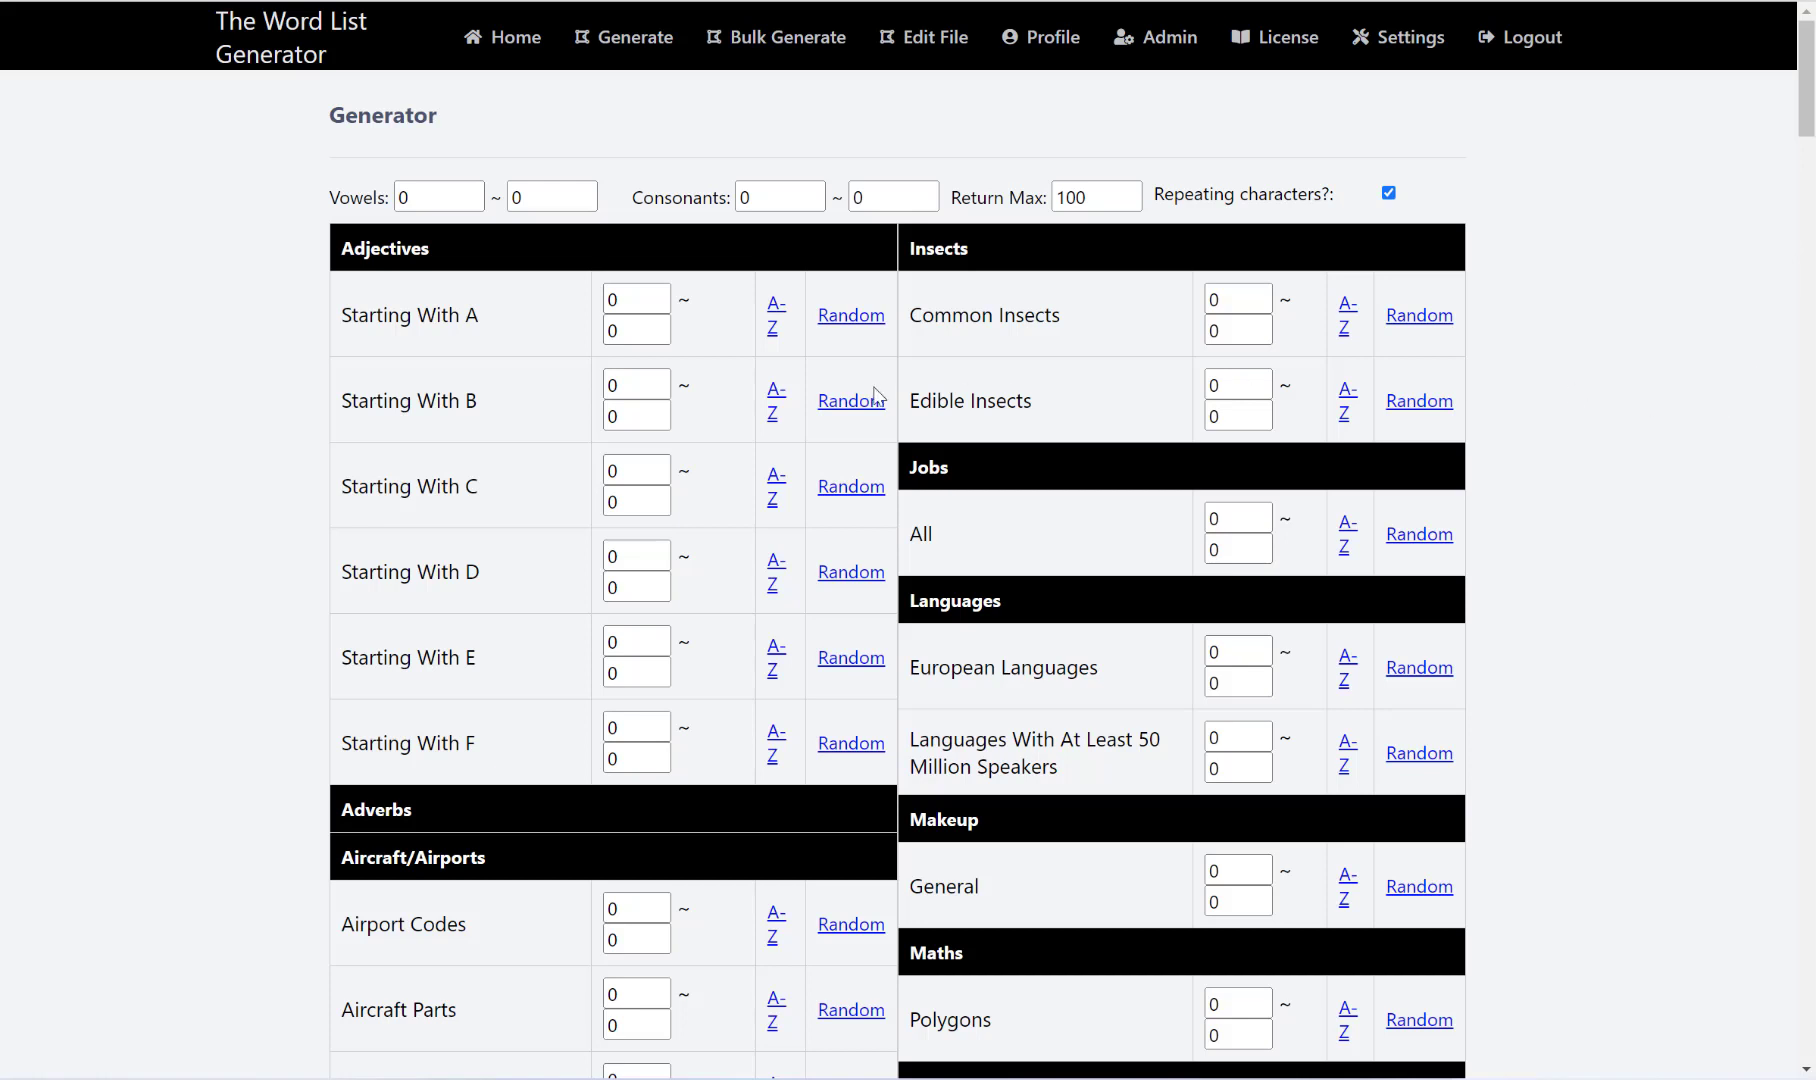
On the Edit File page, set the words-per-split value to 10.
click(922, 44)
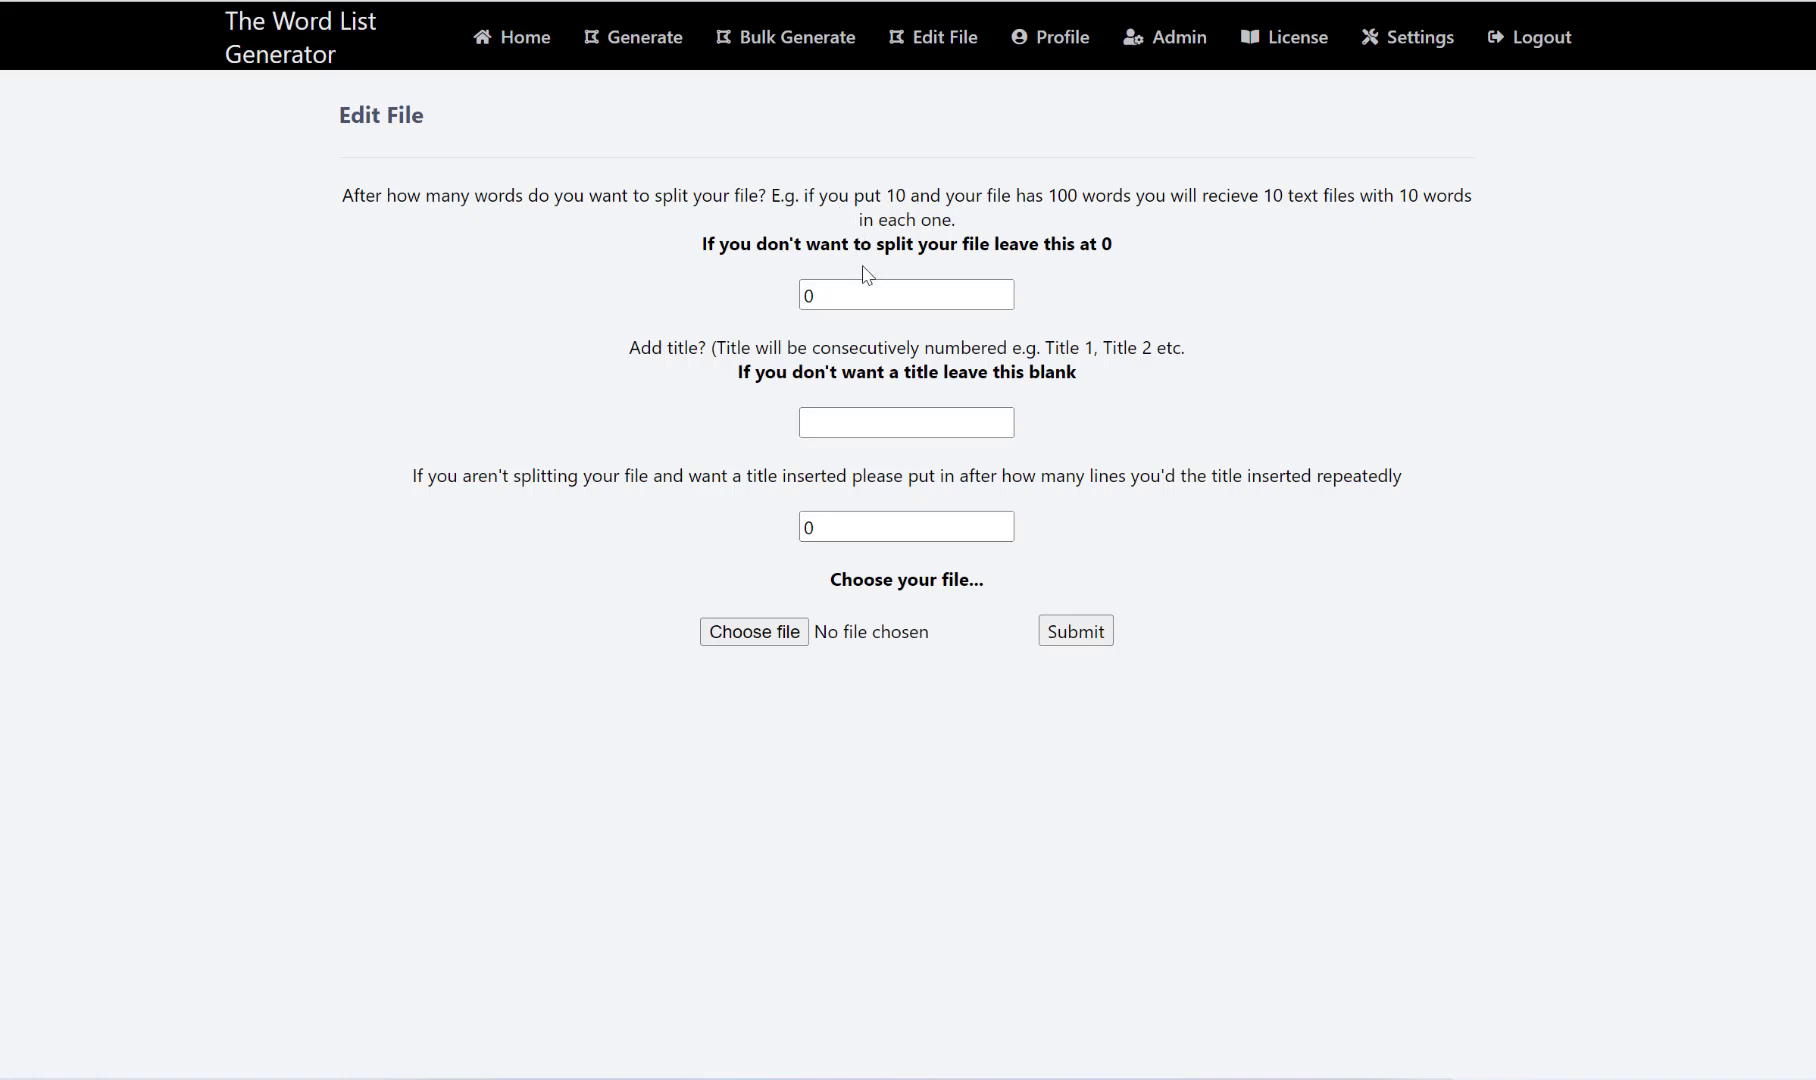
click(823, 292)
drag(823, 292, 726, 297)
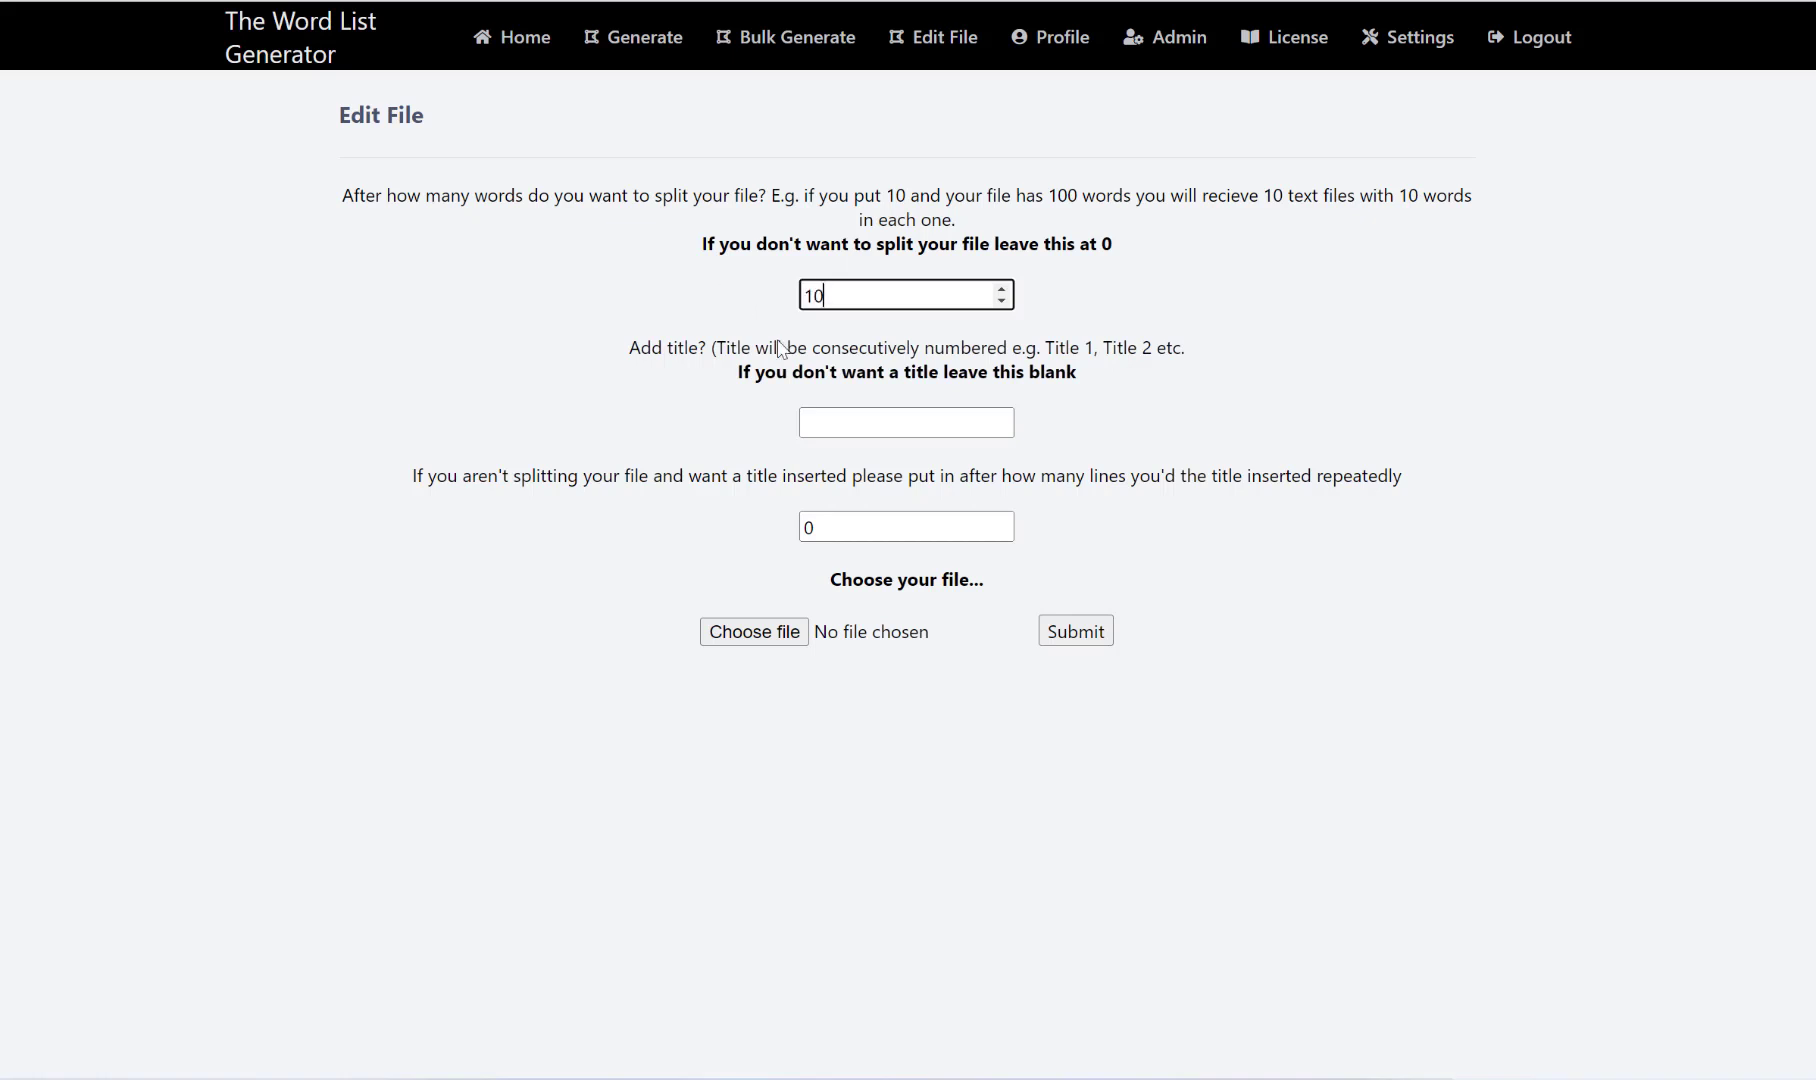
Enter 'Title: Animal' as the title for the split files.
click(866, 426)
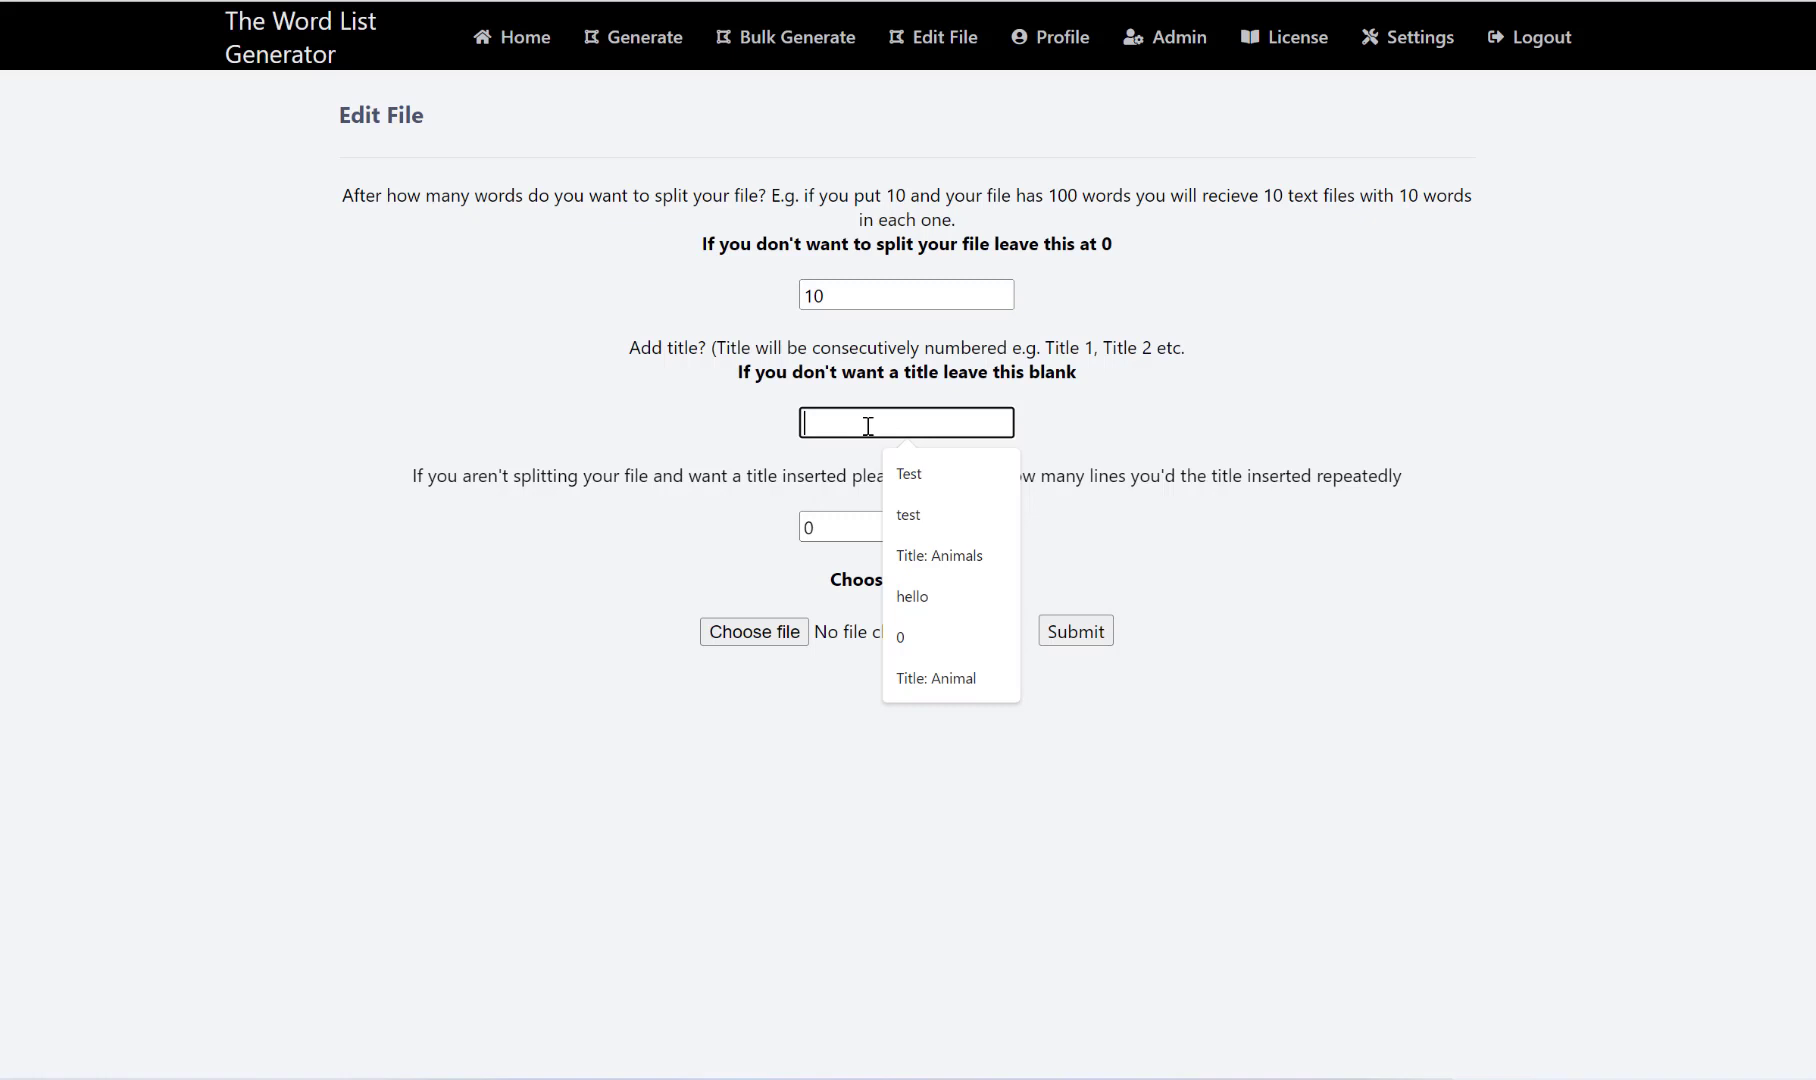
text(Title)
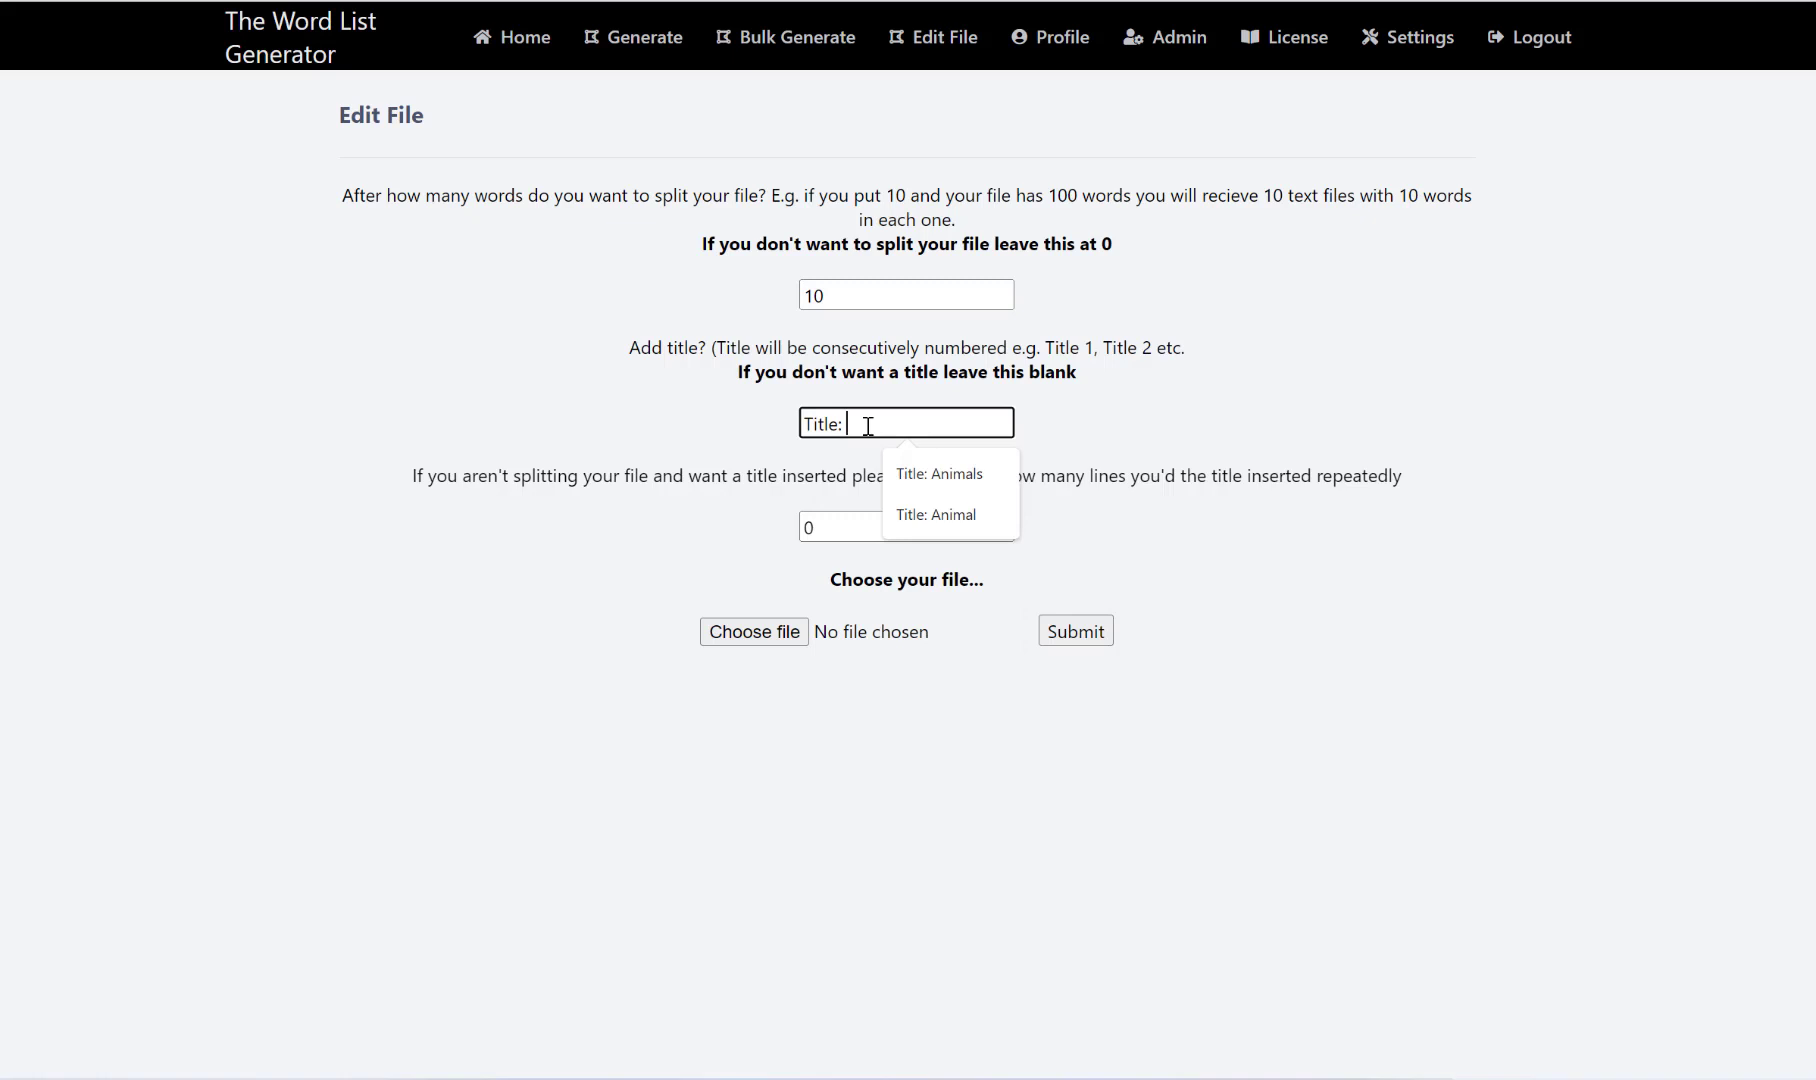
text(: Animal)
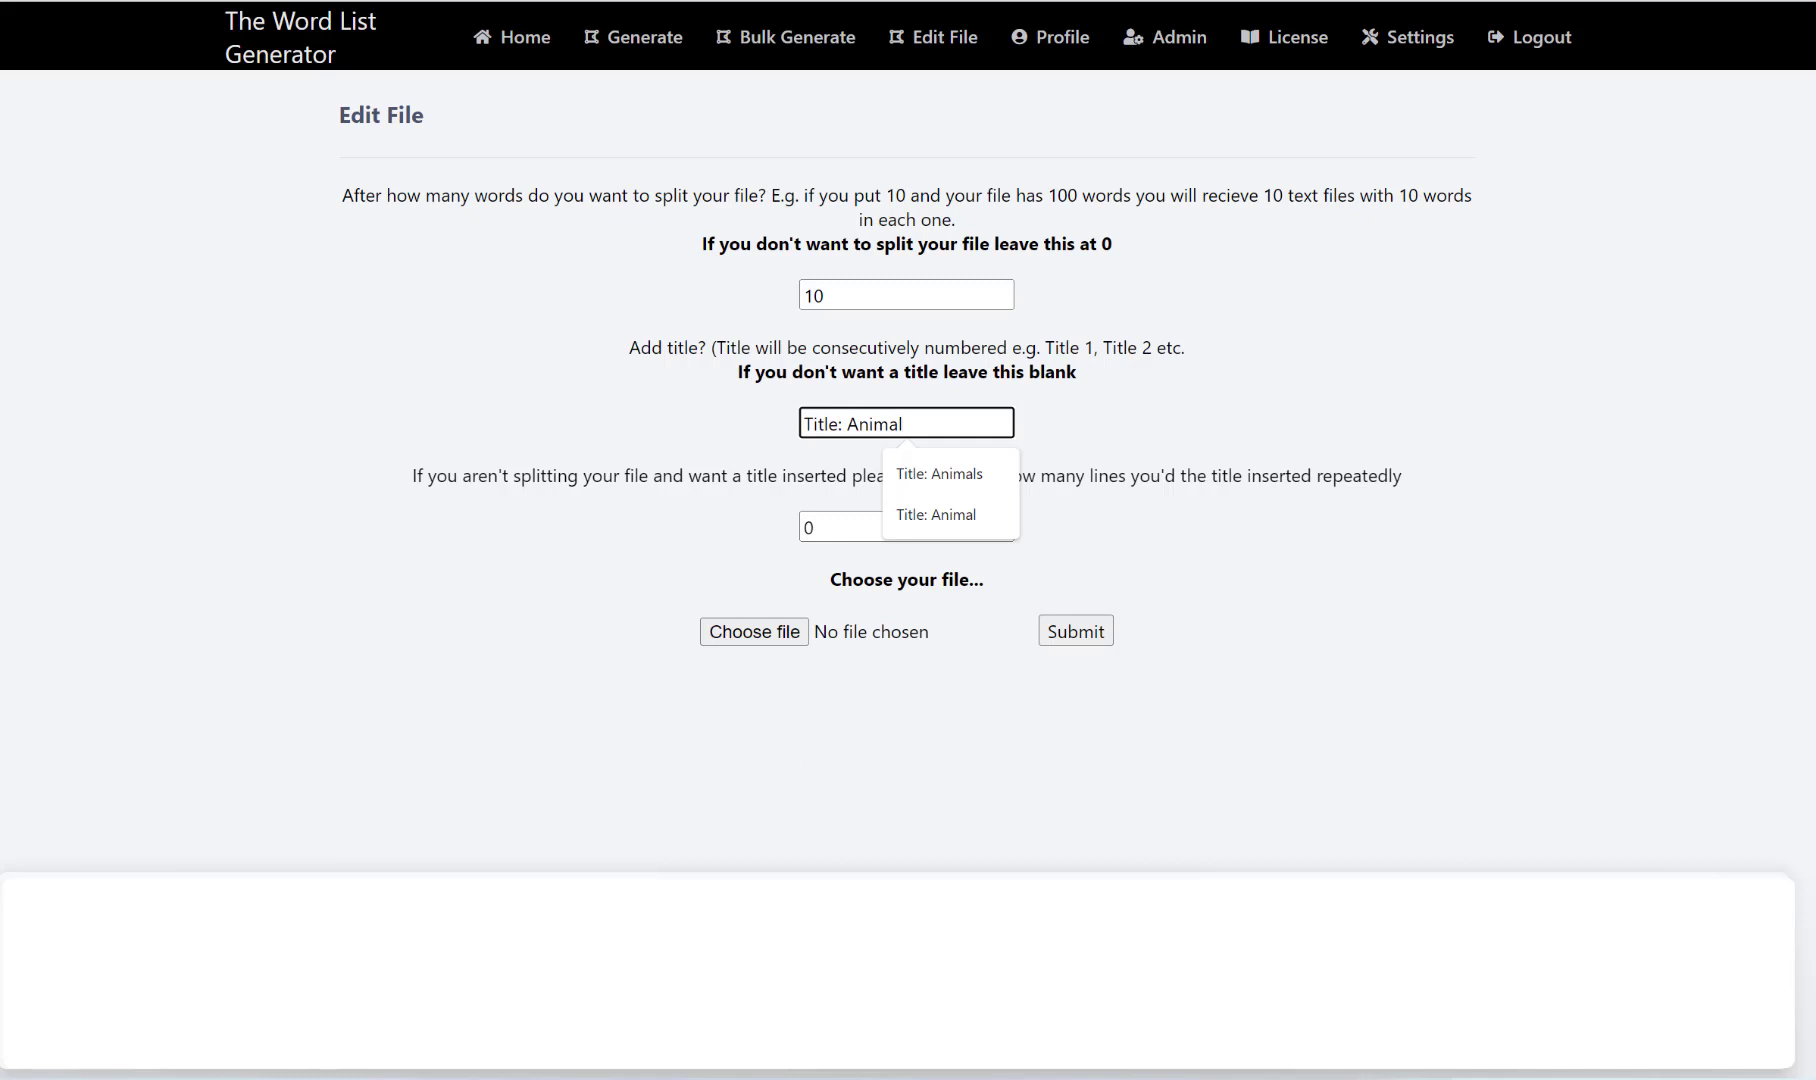
Open the Downloads animals folder and maximize the window to show images Animal 1–52.
key(alt+Tab)
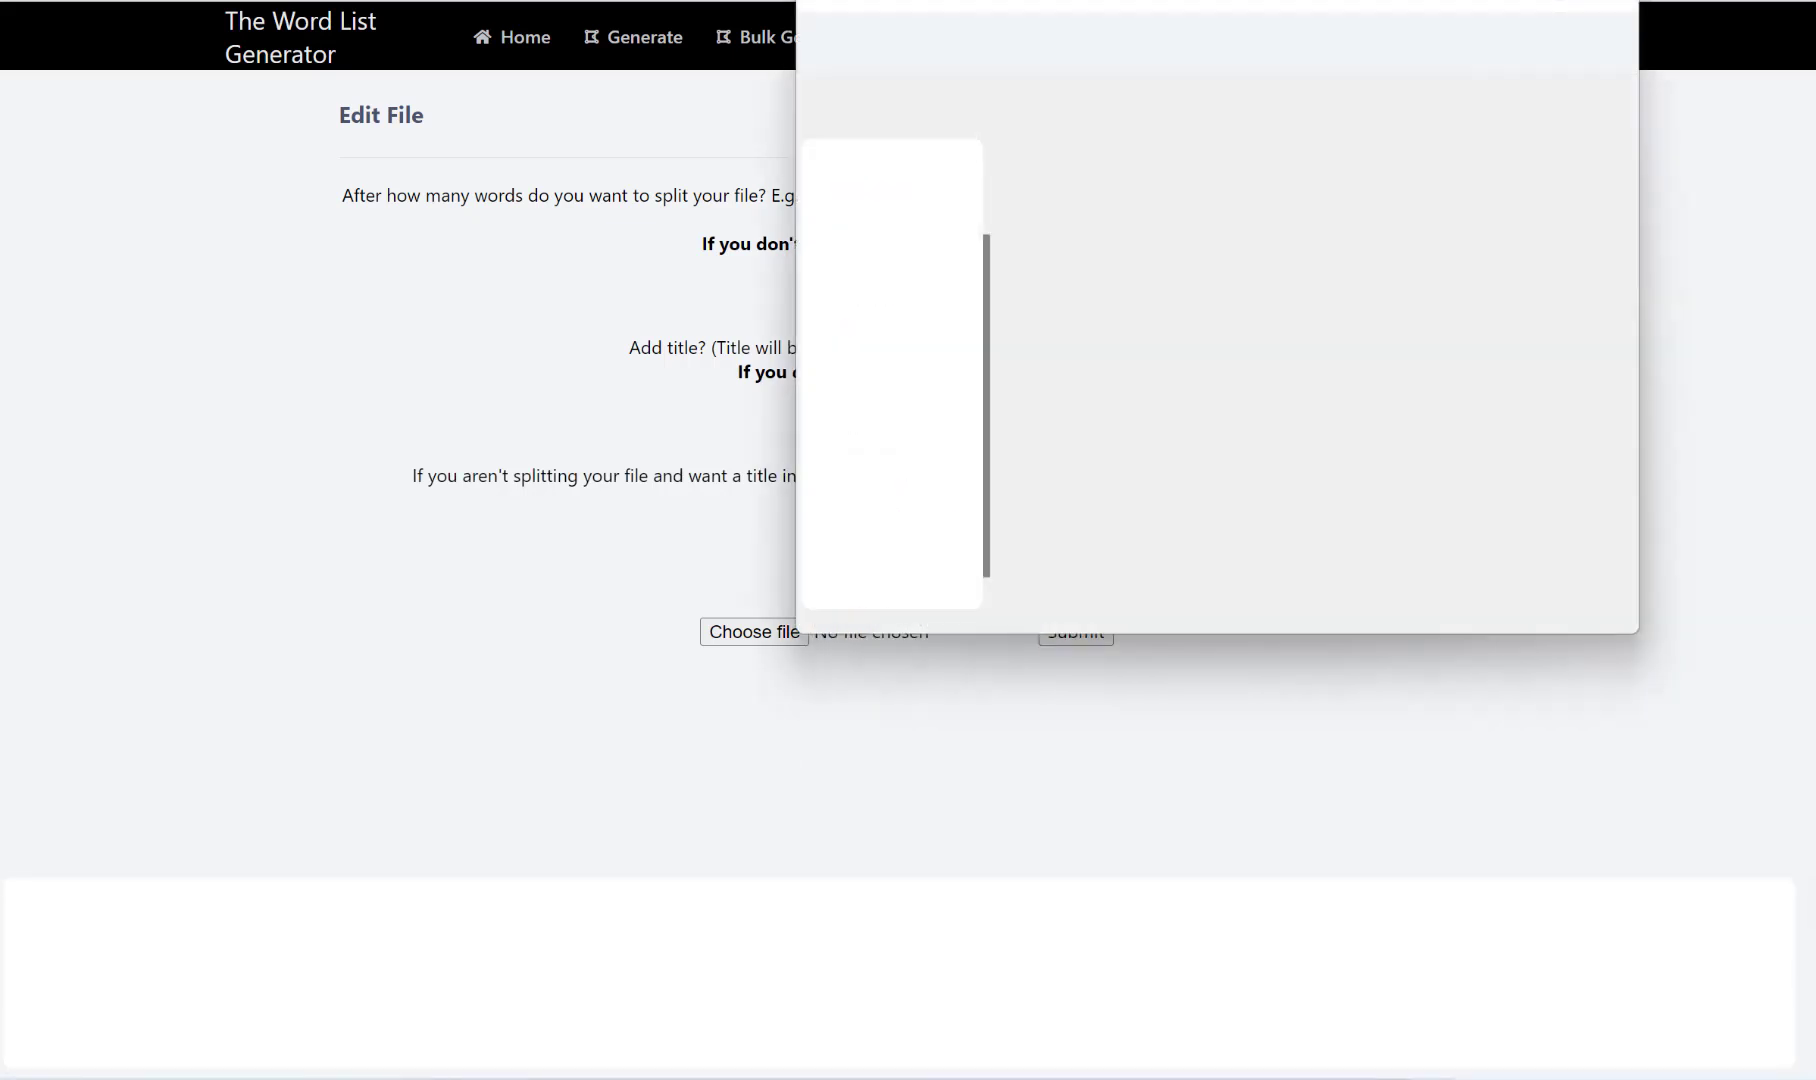
scroll(1410, 362, down, 5)
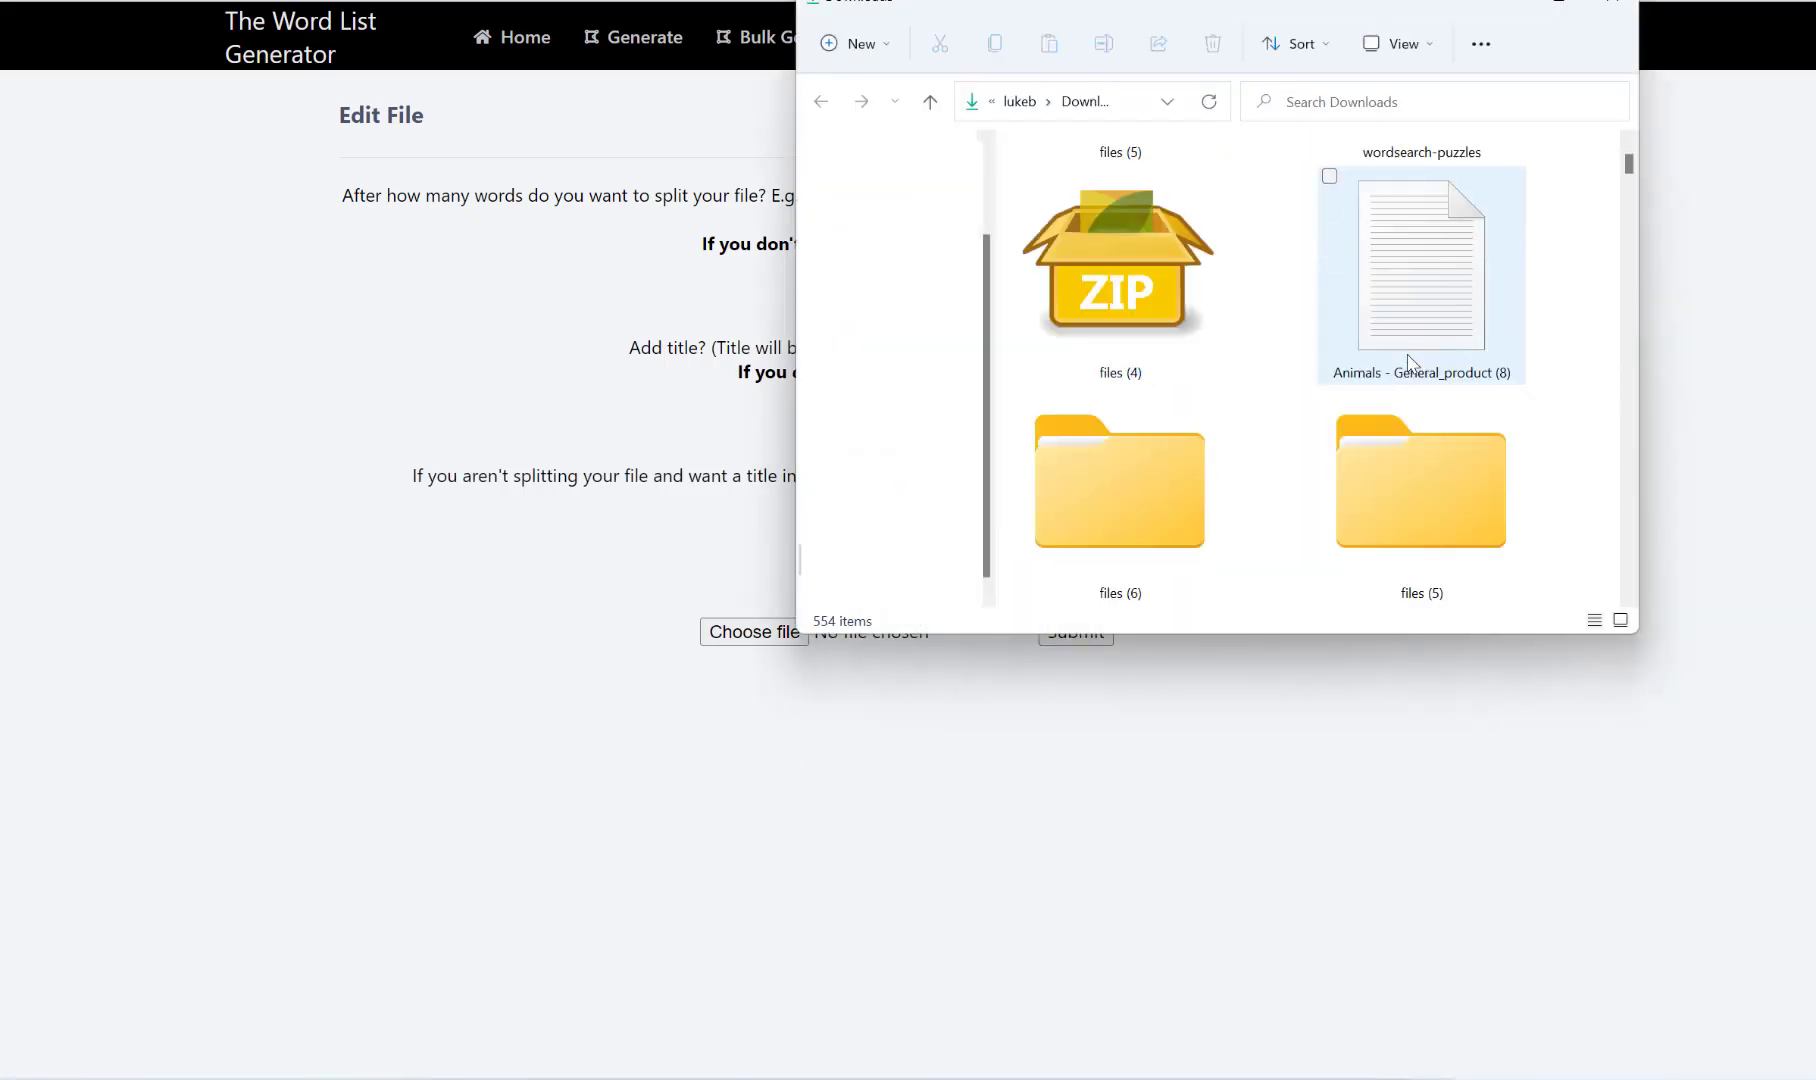
scroll(1410, 368, down, 5)
click(1415, 300)
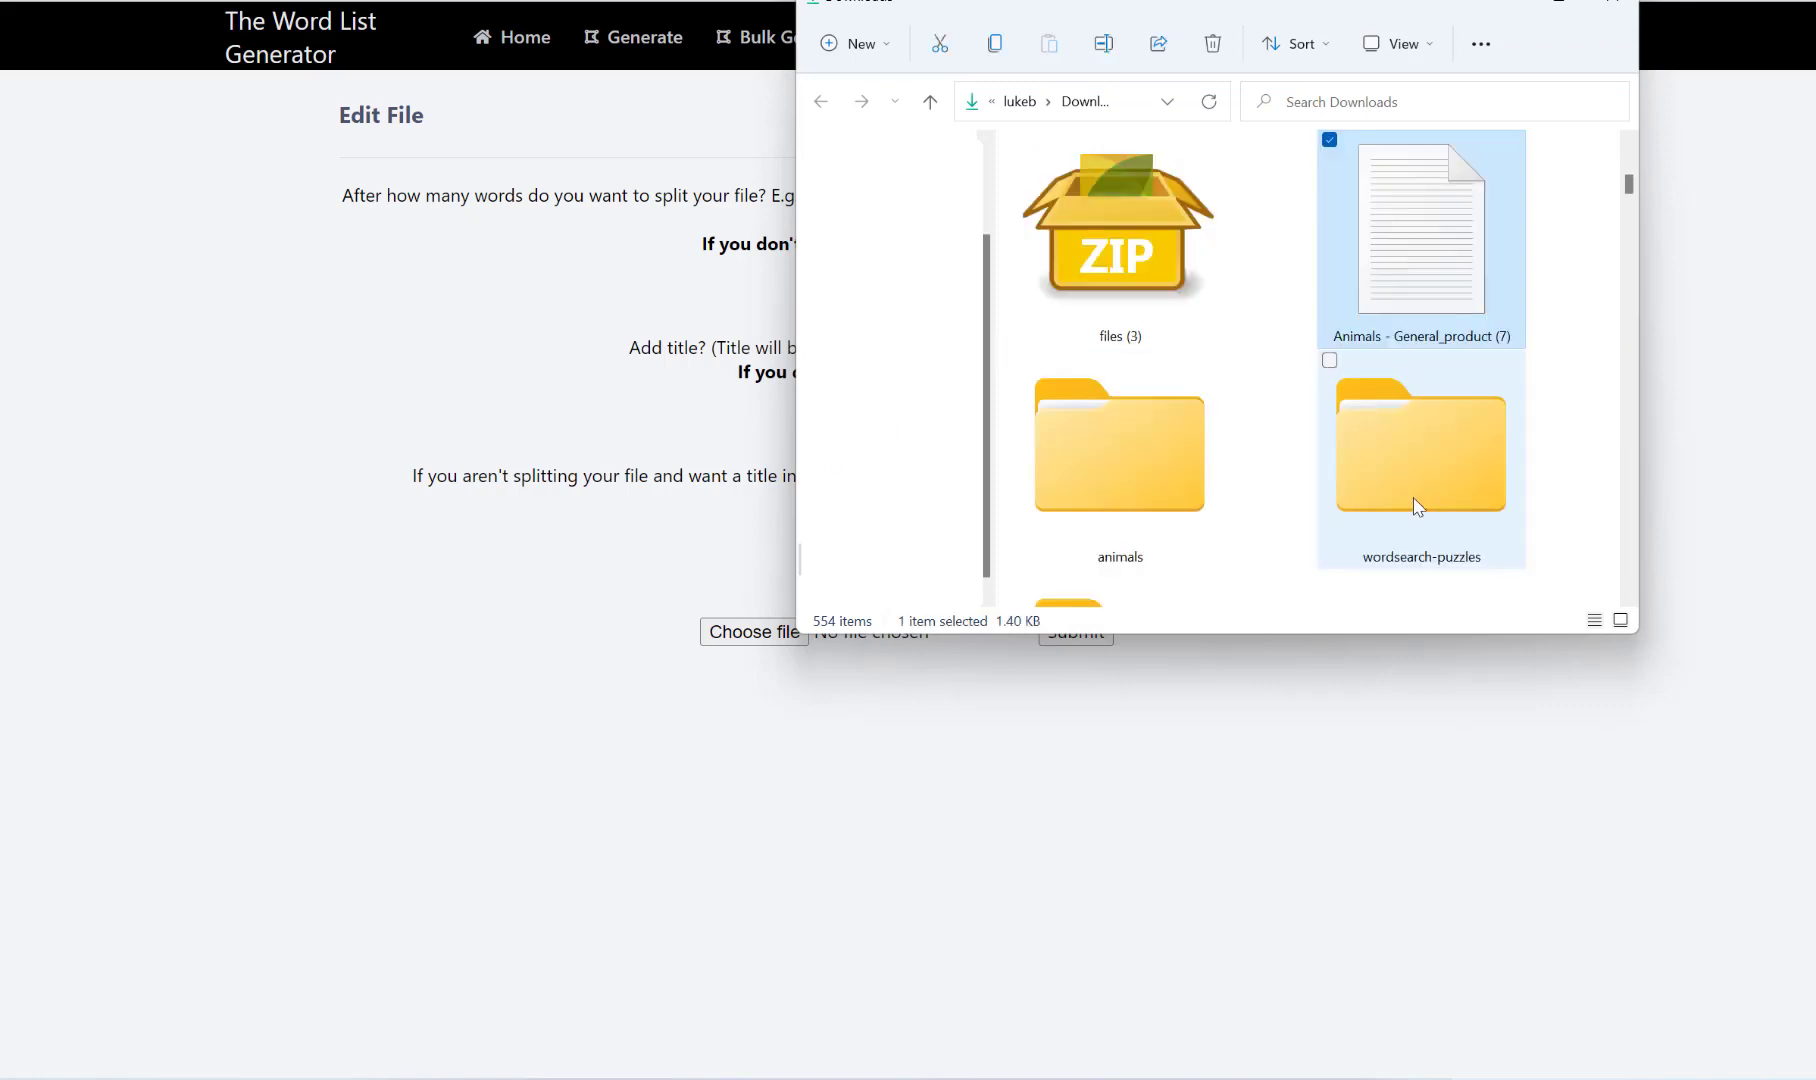
click(1175, 461)
double_click(1175, 461)
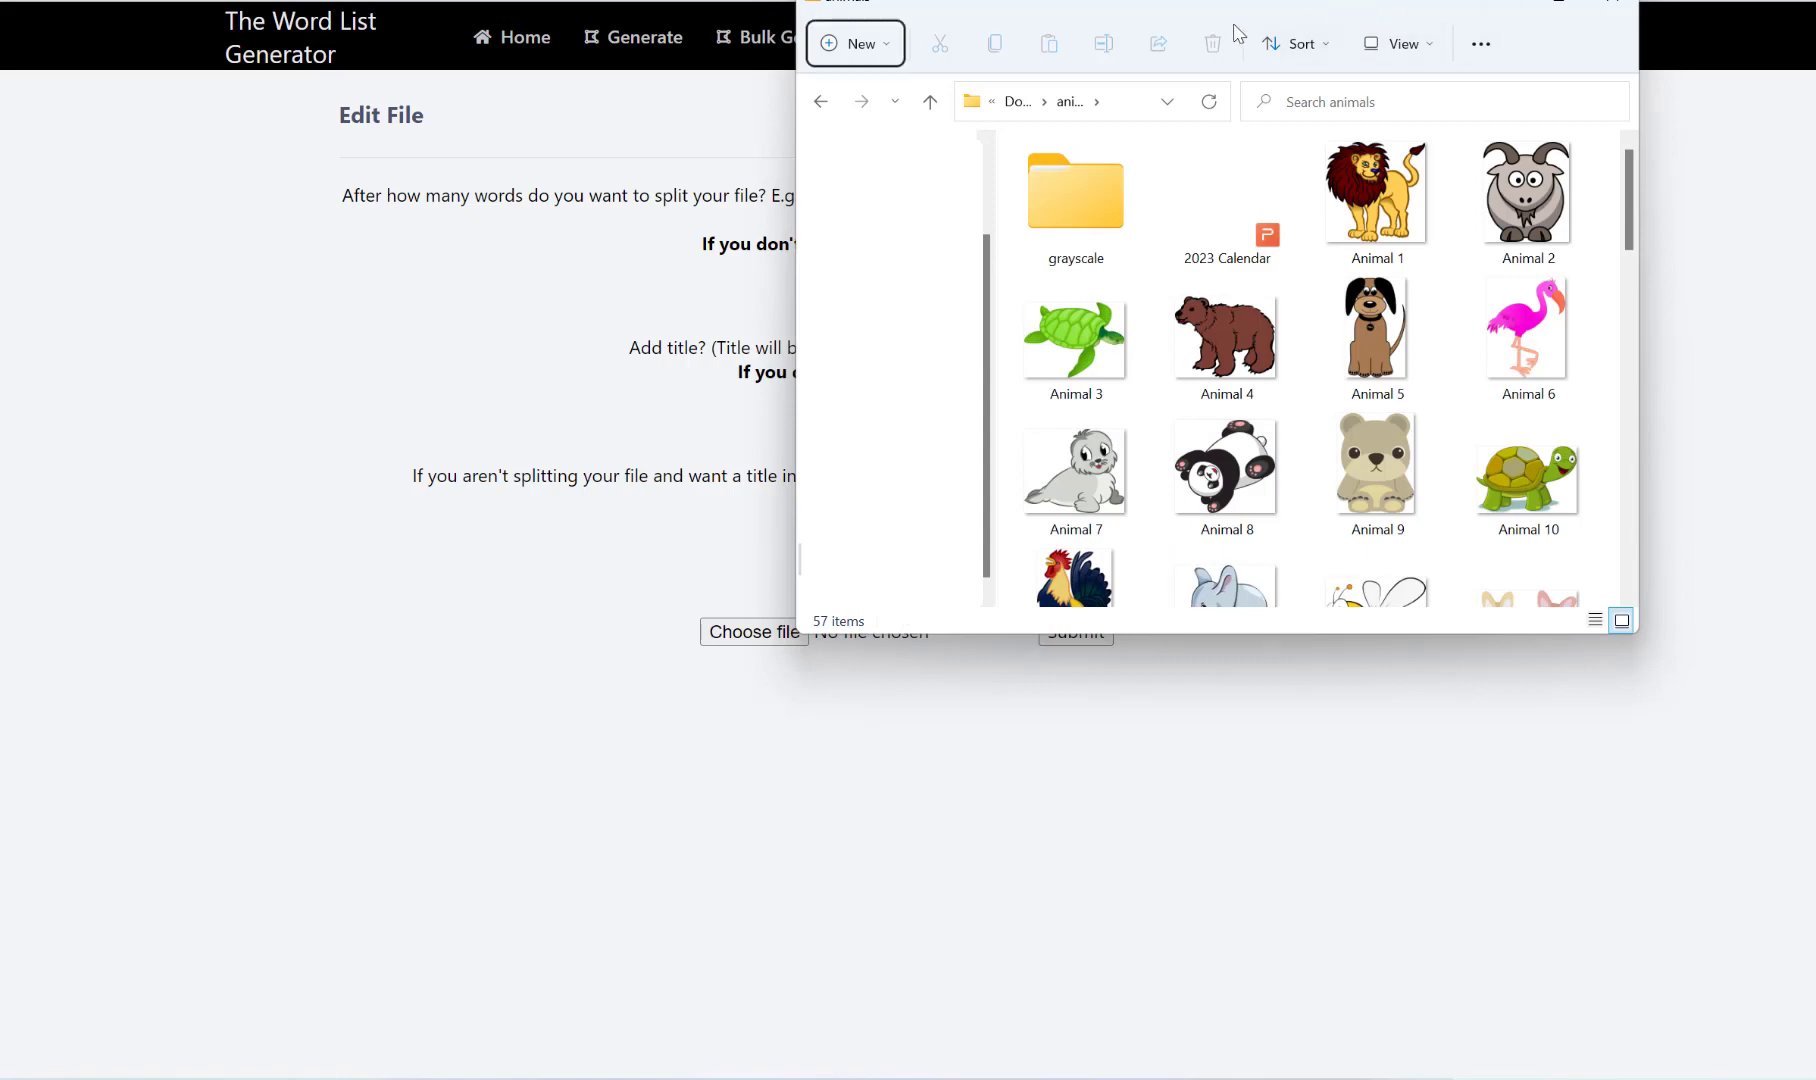
drag(1085, 12, 675, 236)
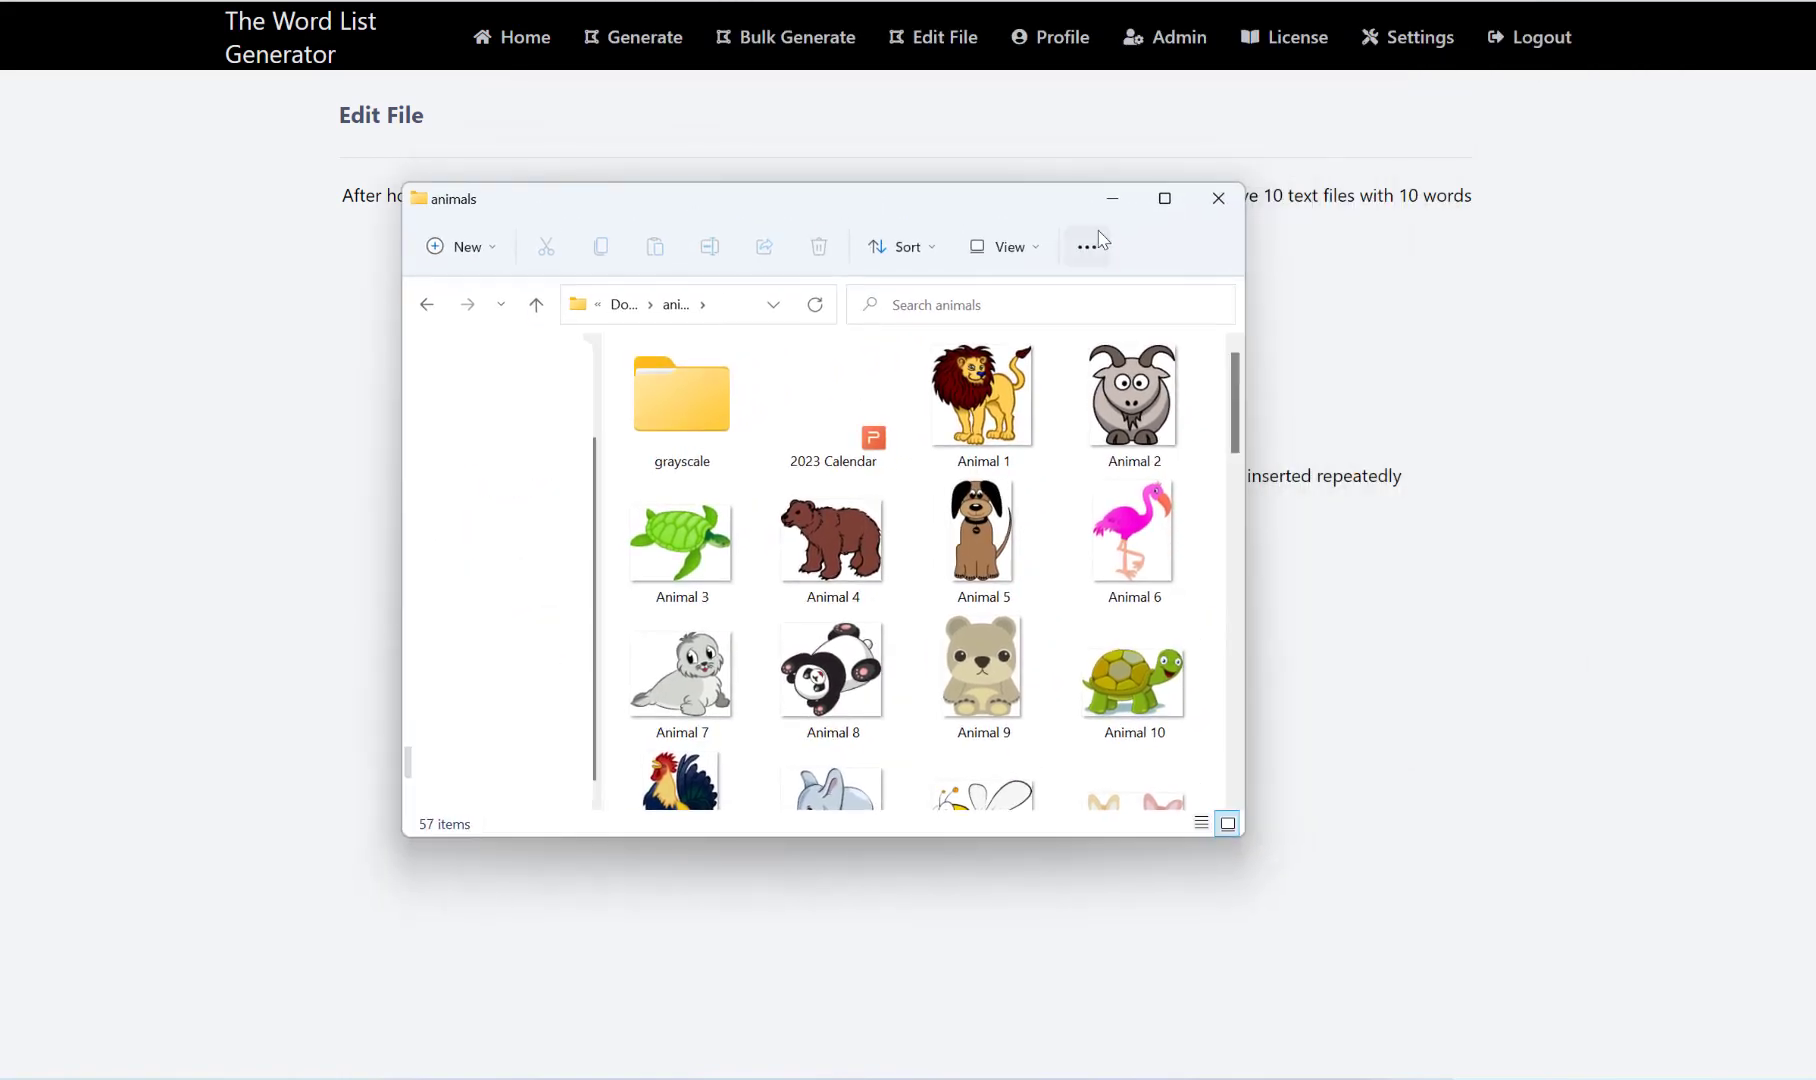
click(1164, 198)
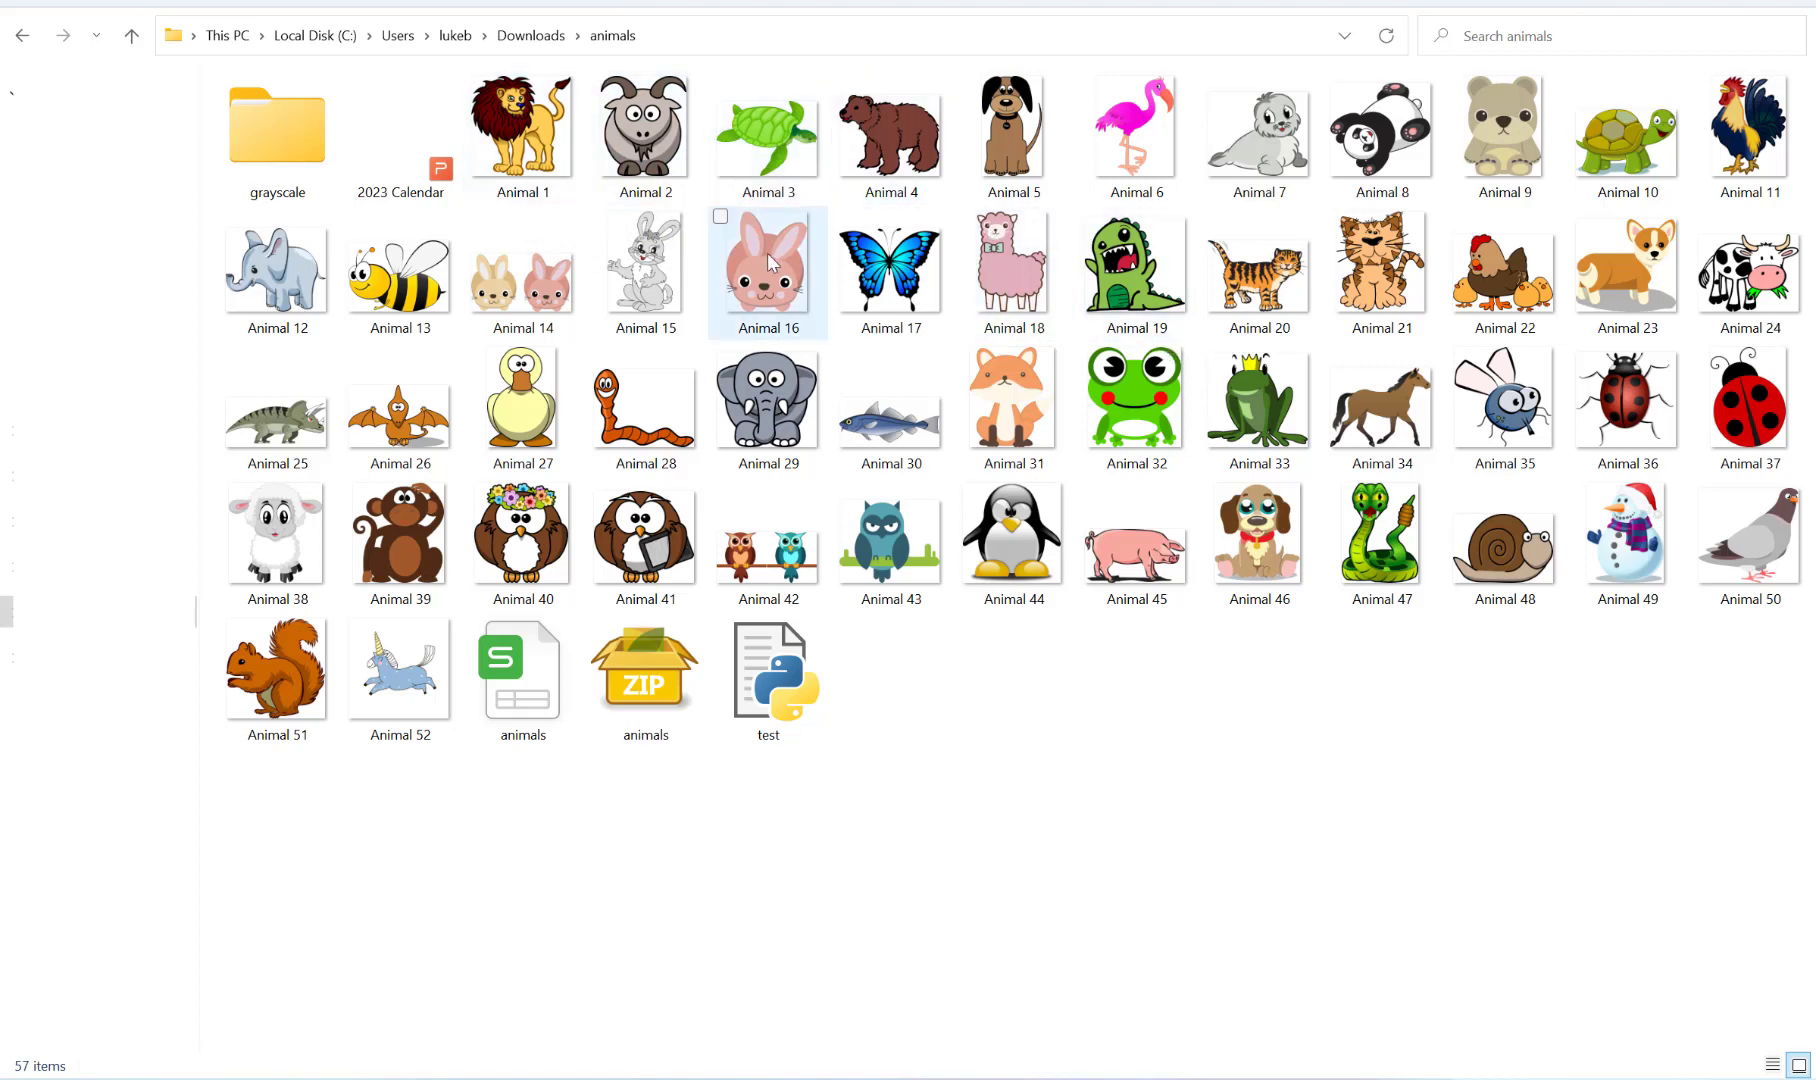
mouse_move(770, 262)
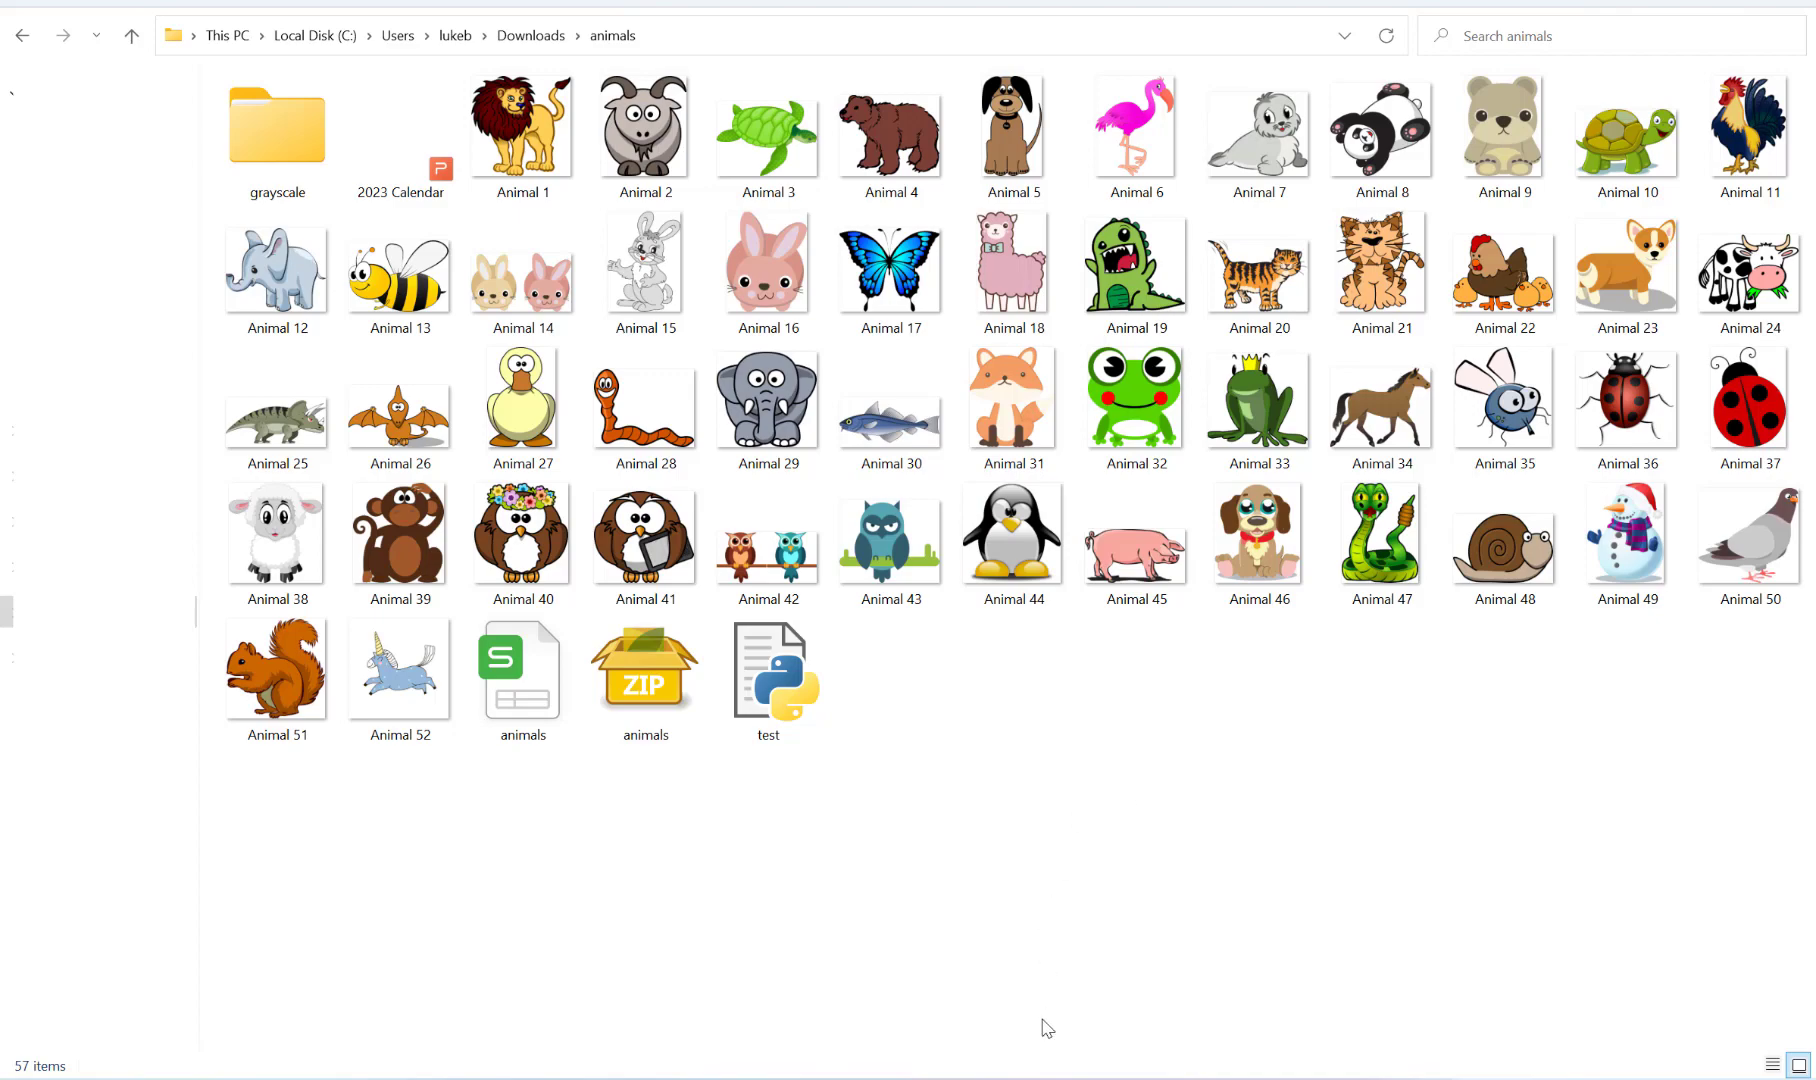
Upload and submit Animals - General_product (9).txt in Edit File, then show the downloaded files (7).zip.
mouse_move(998, 1078)
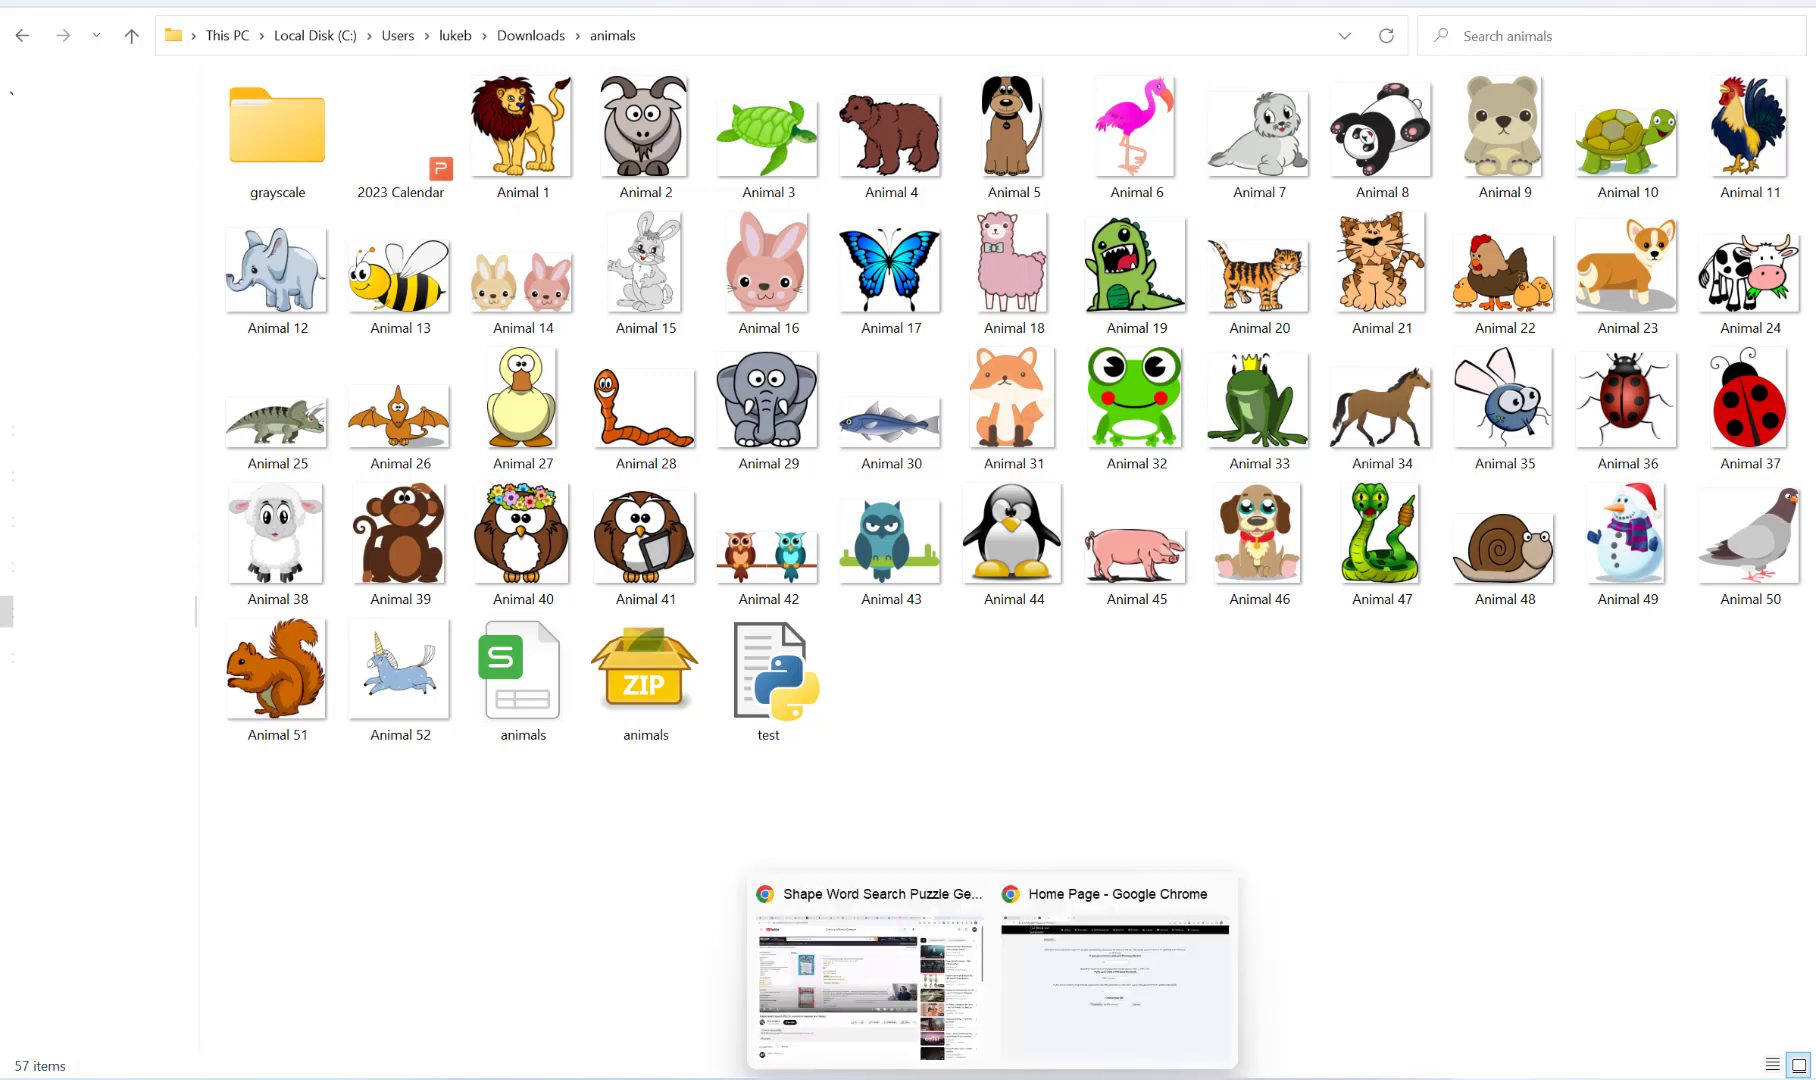
click(1119, 1025)
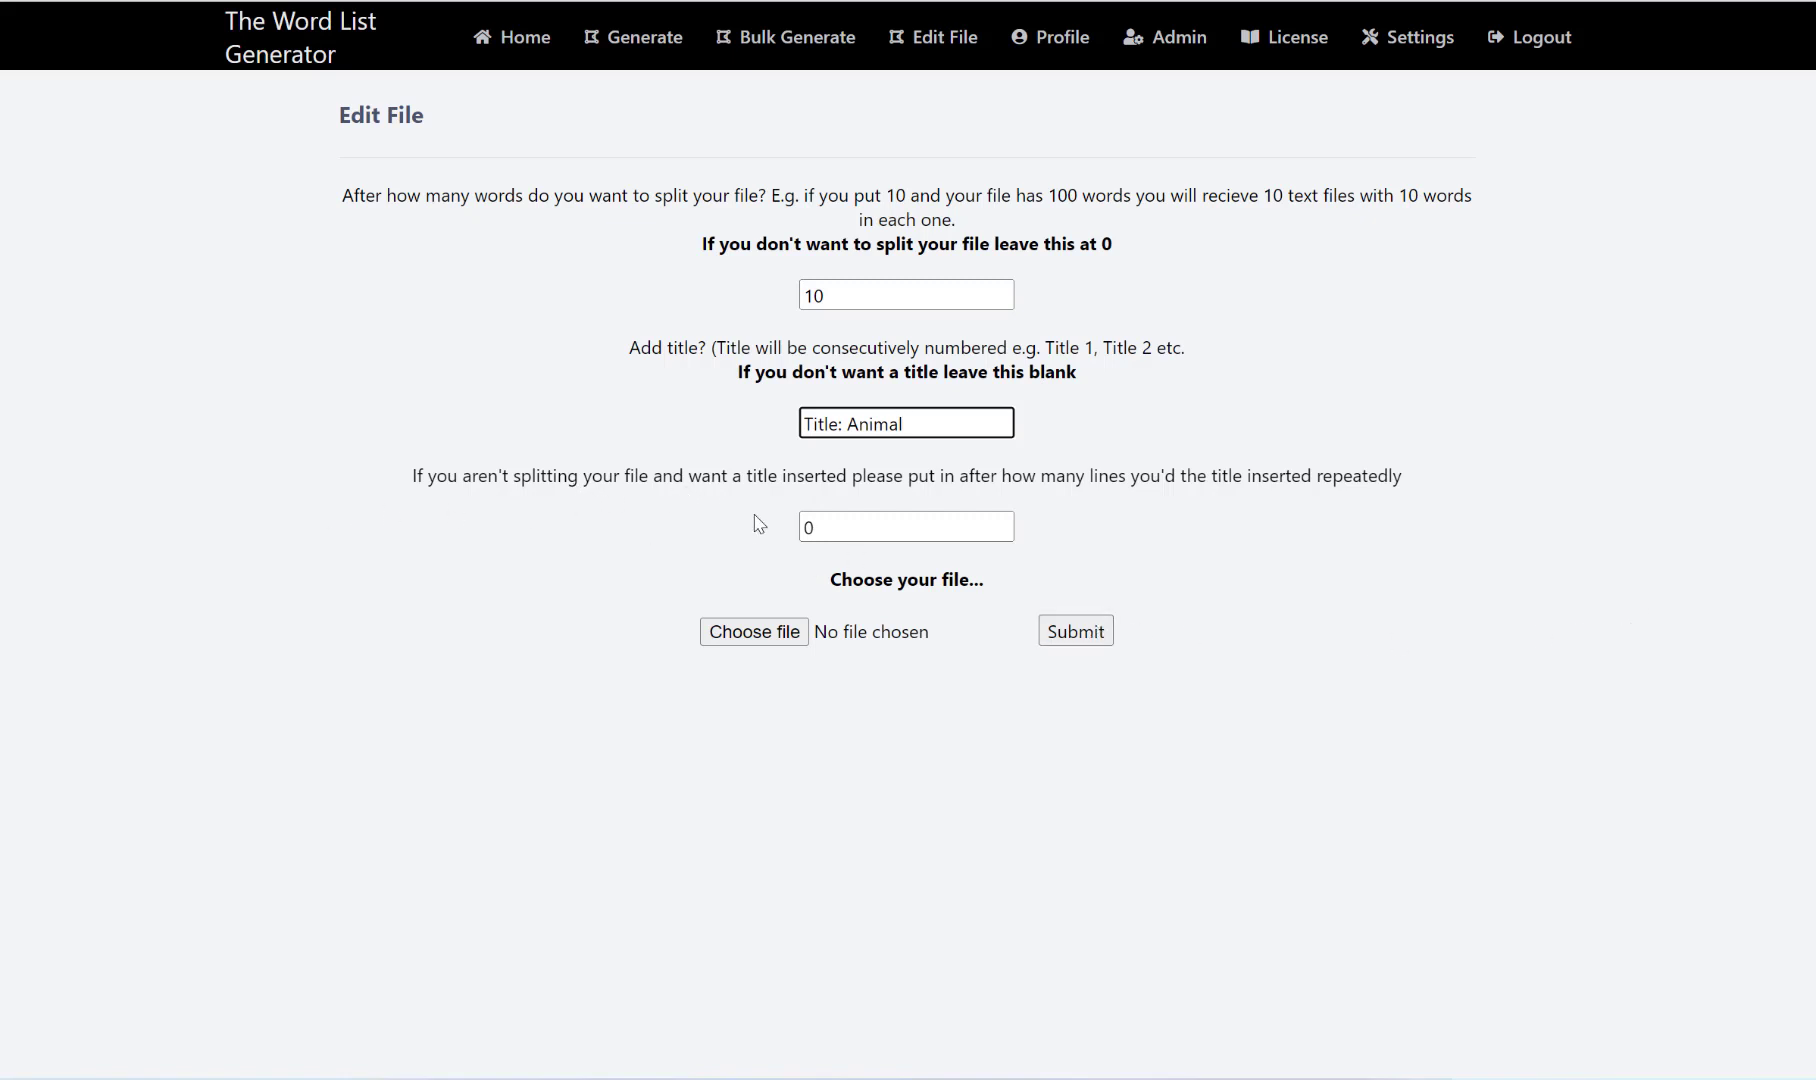
click(780, 638)
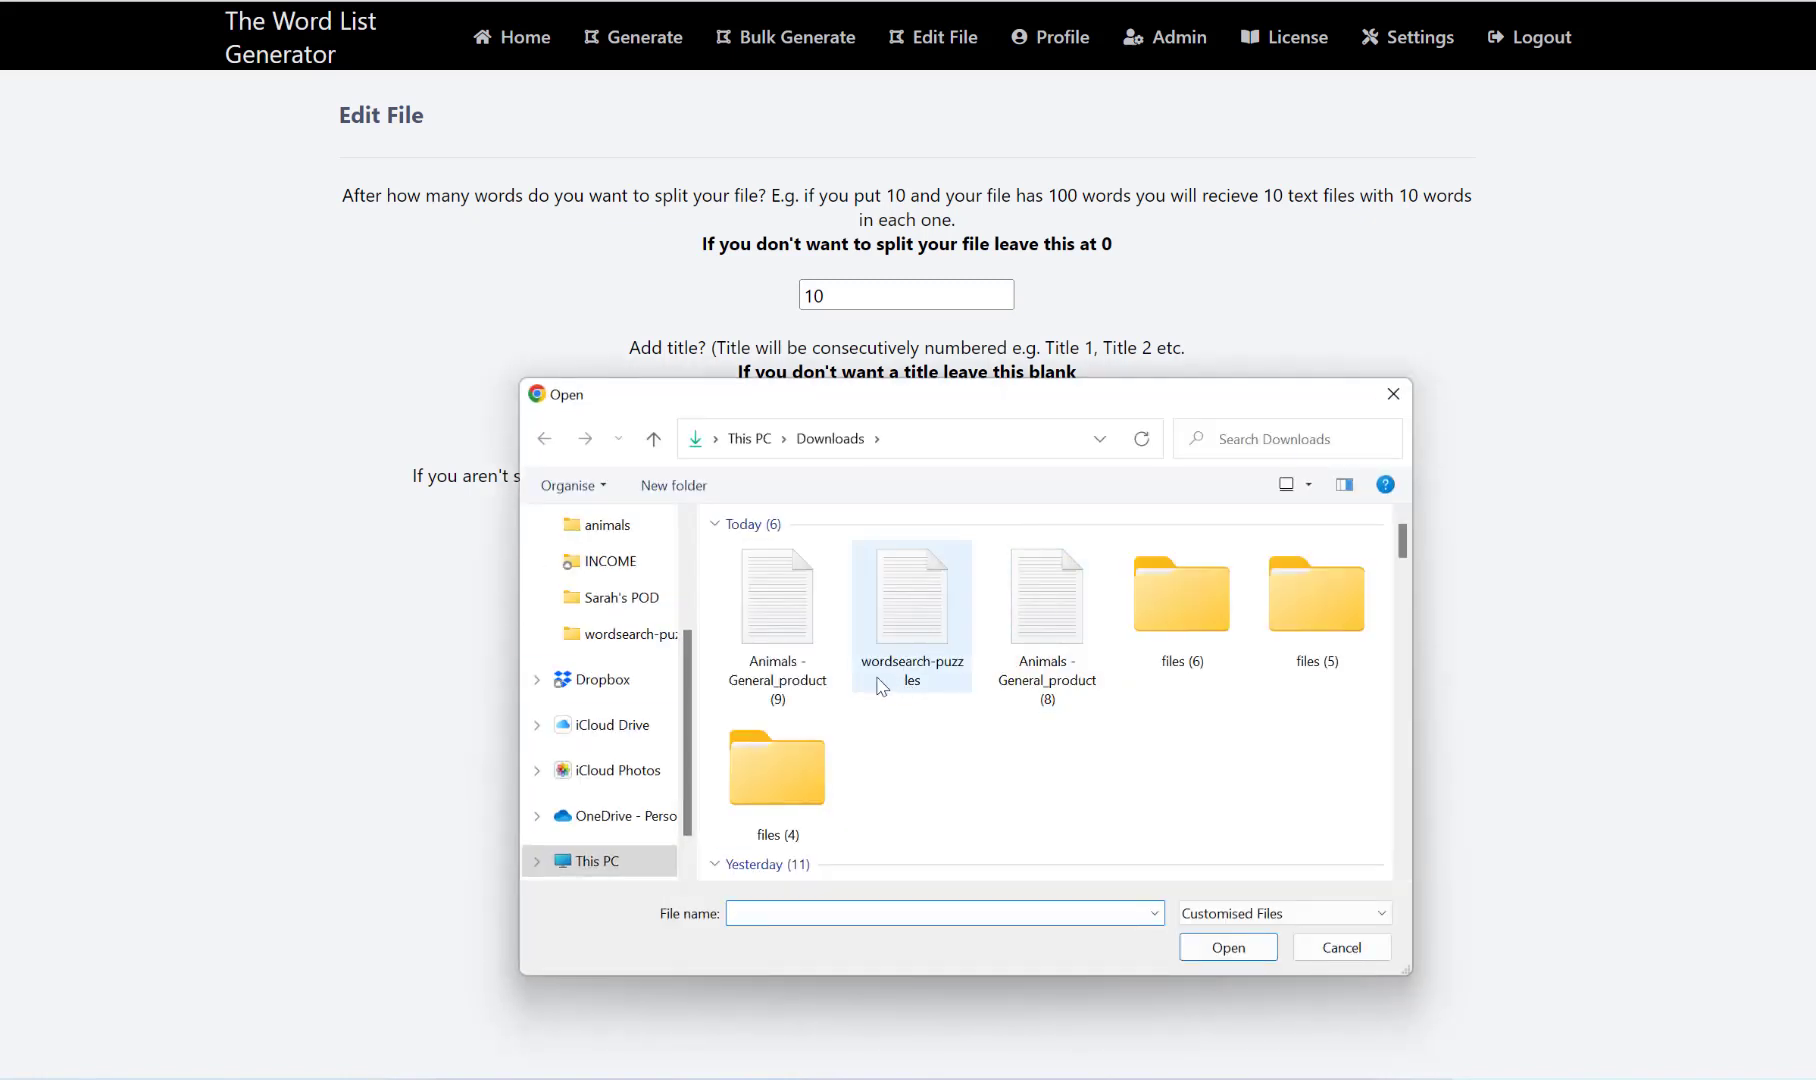
click(790, 620)
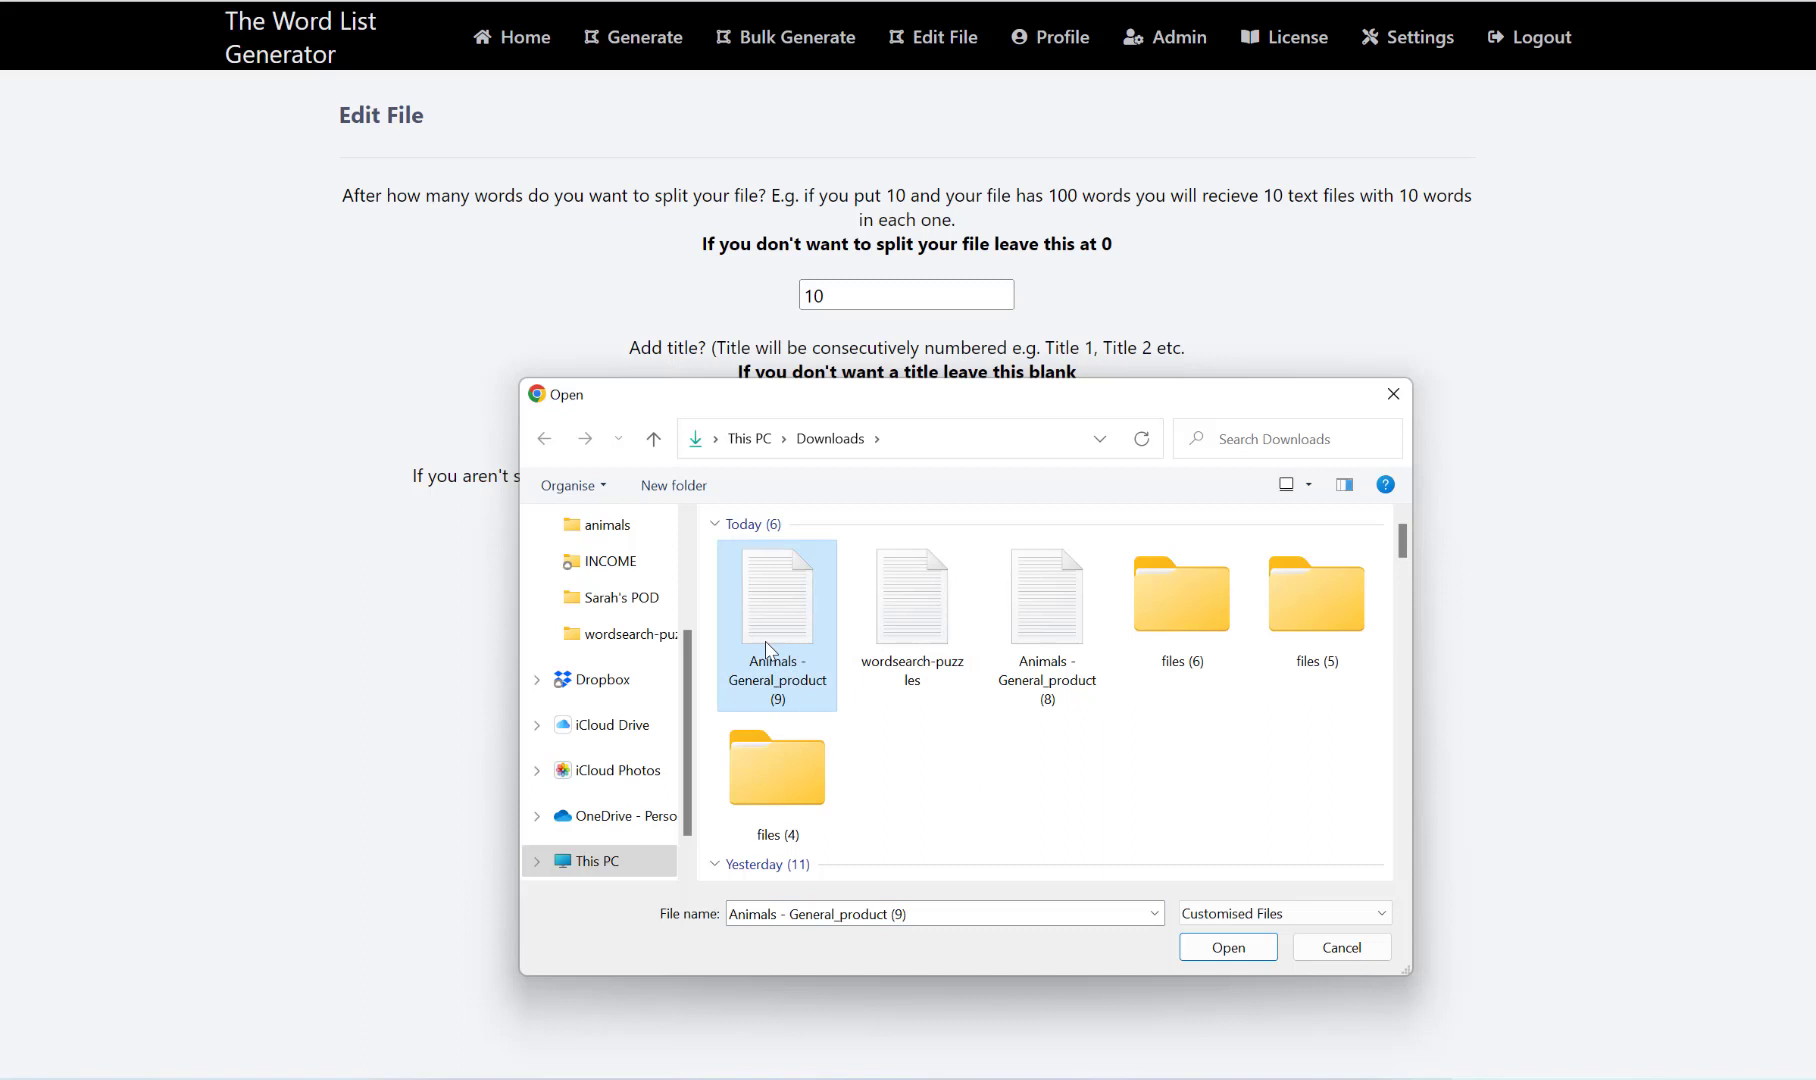
click(1222, 947)
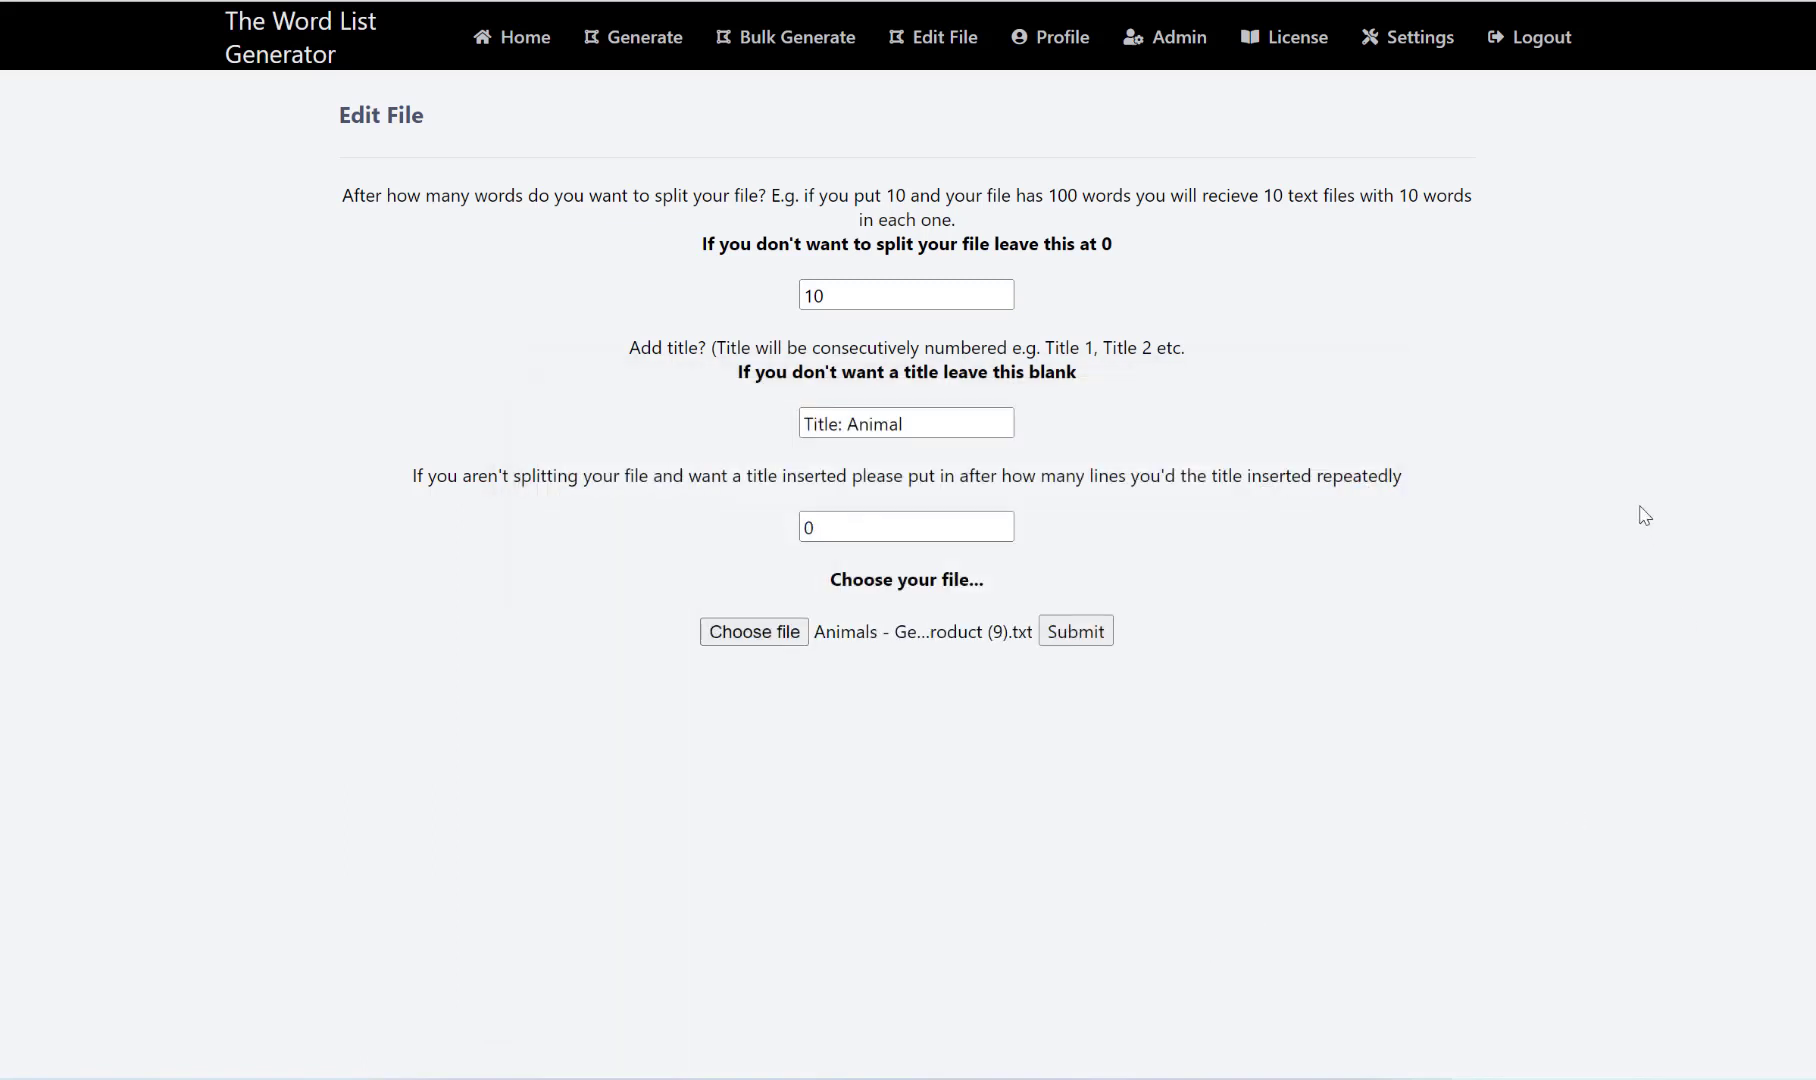
click(1084, 633)
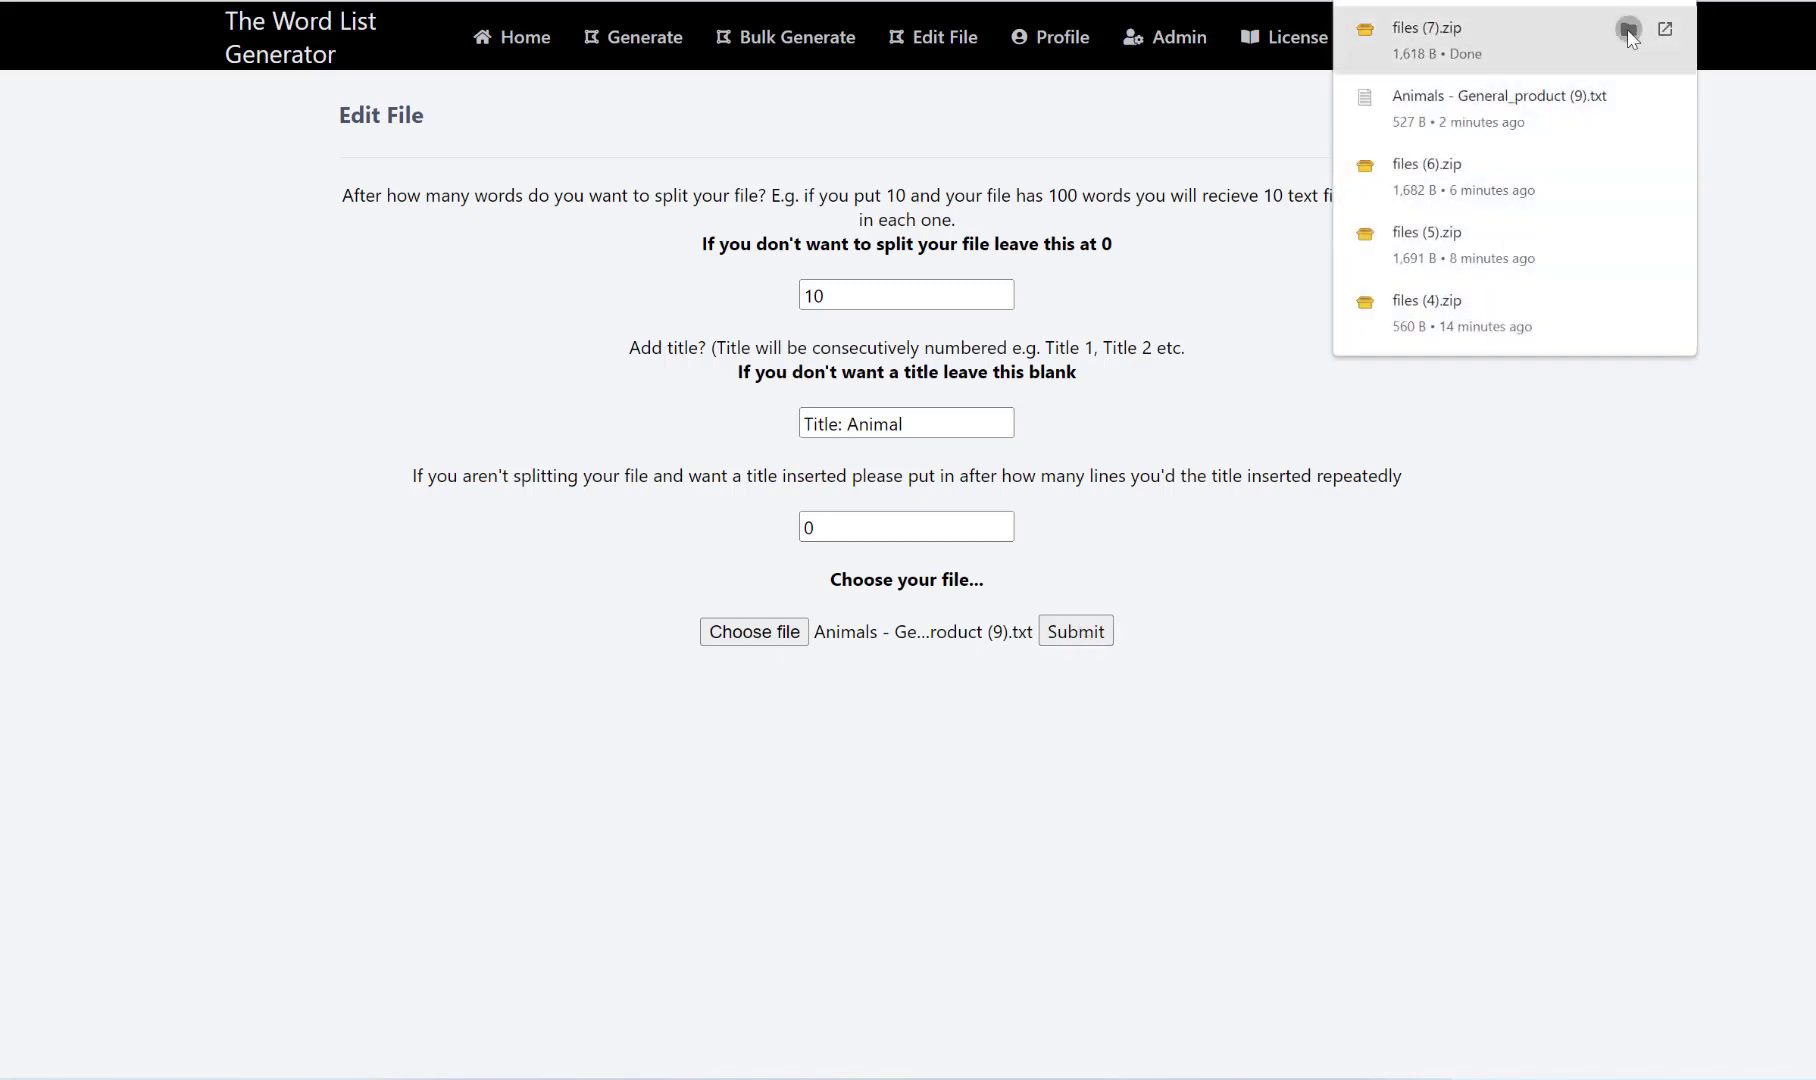
click(1628, 30)
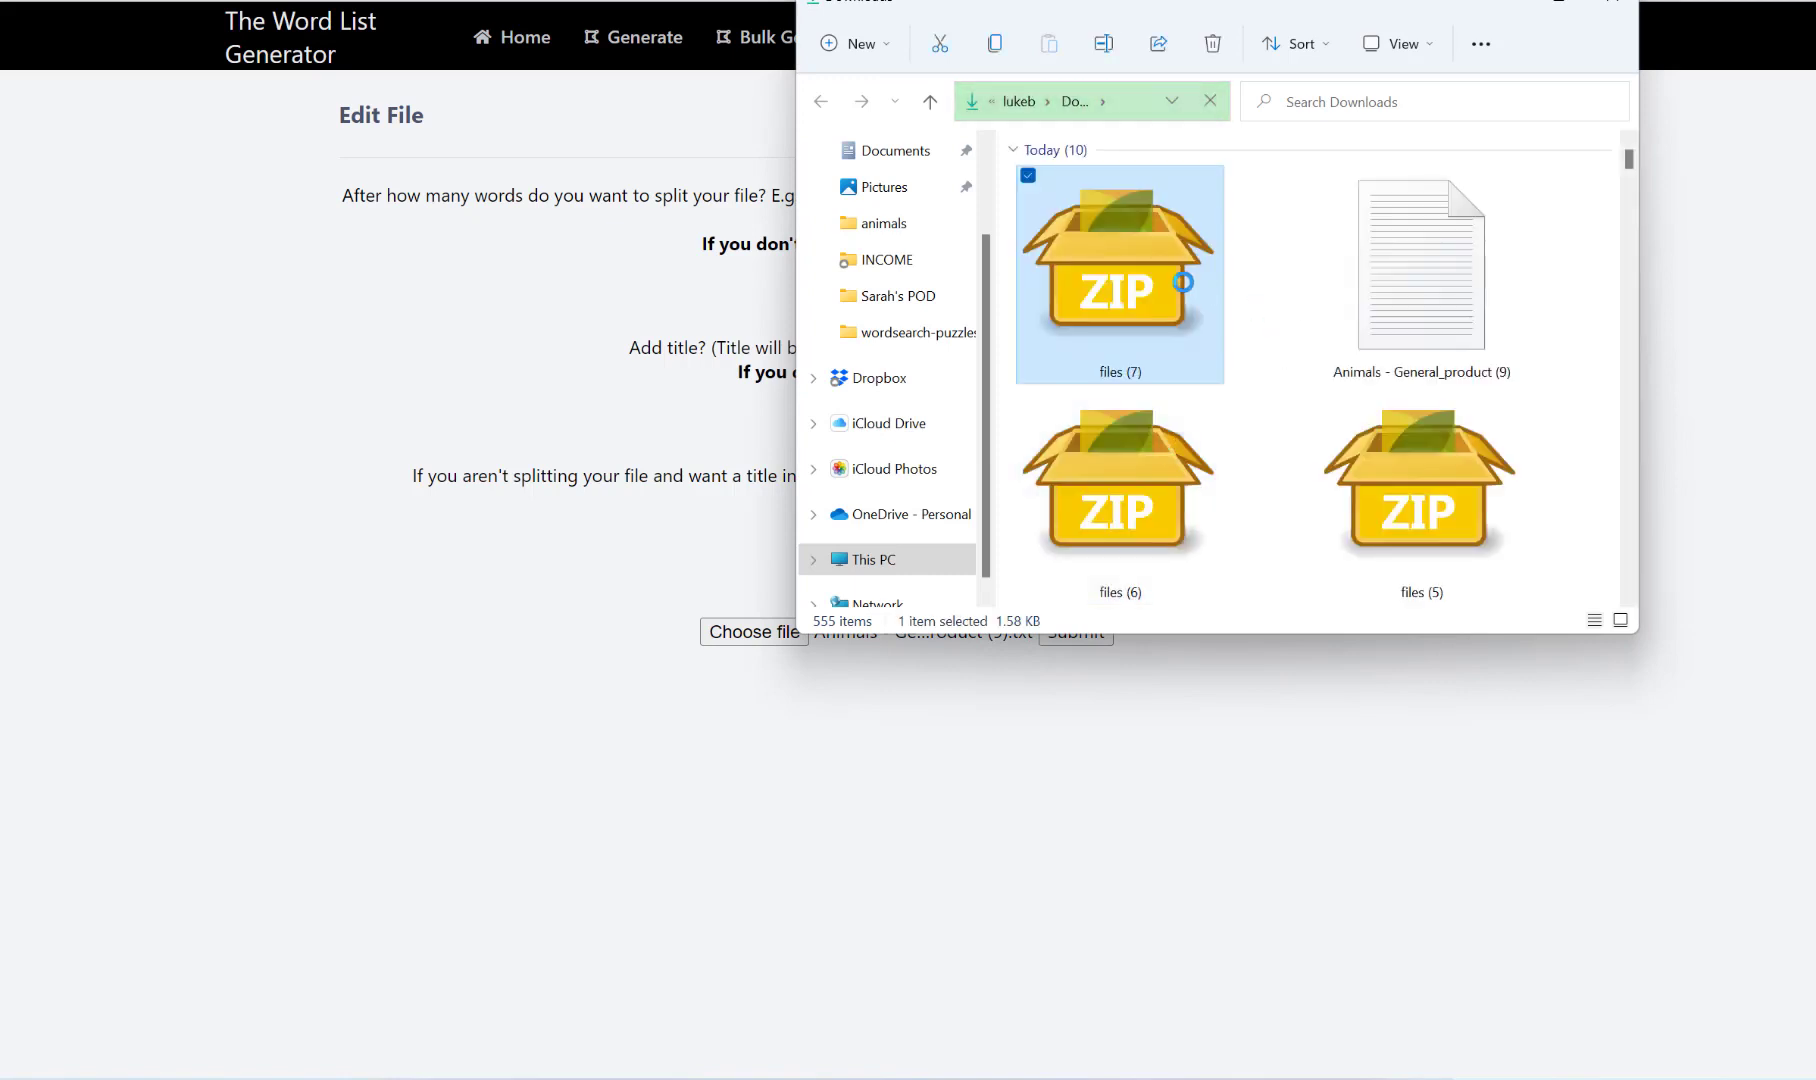
Extract files (7).zip with WinRAR into a 'files (7)' folder in Downloads.
click(1140, 285)
right_click(1140, 285)
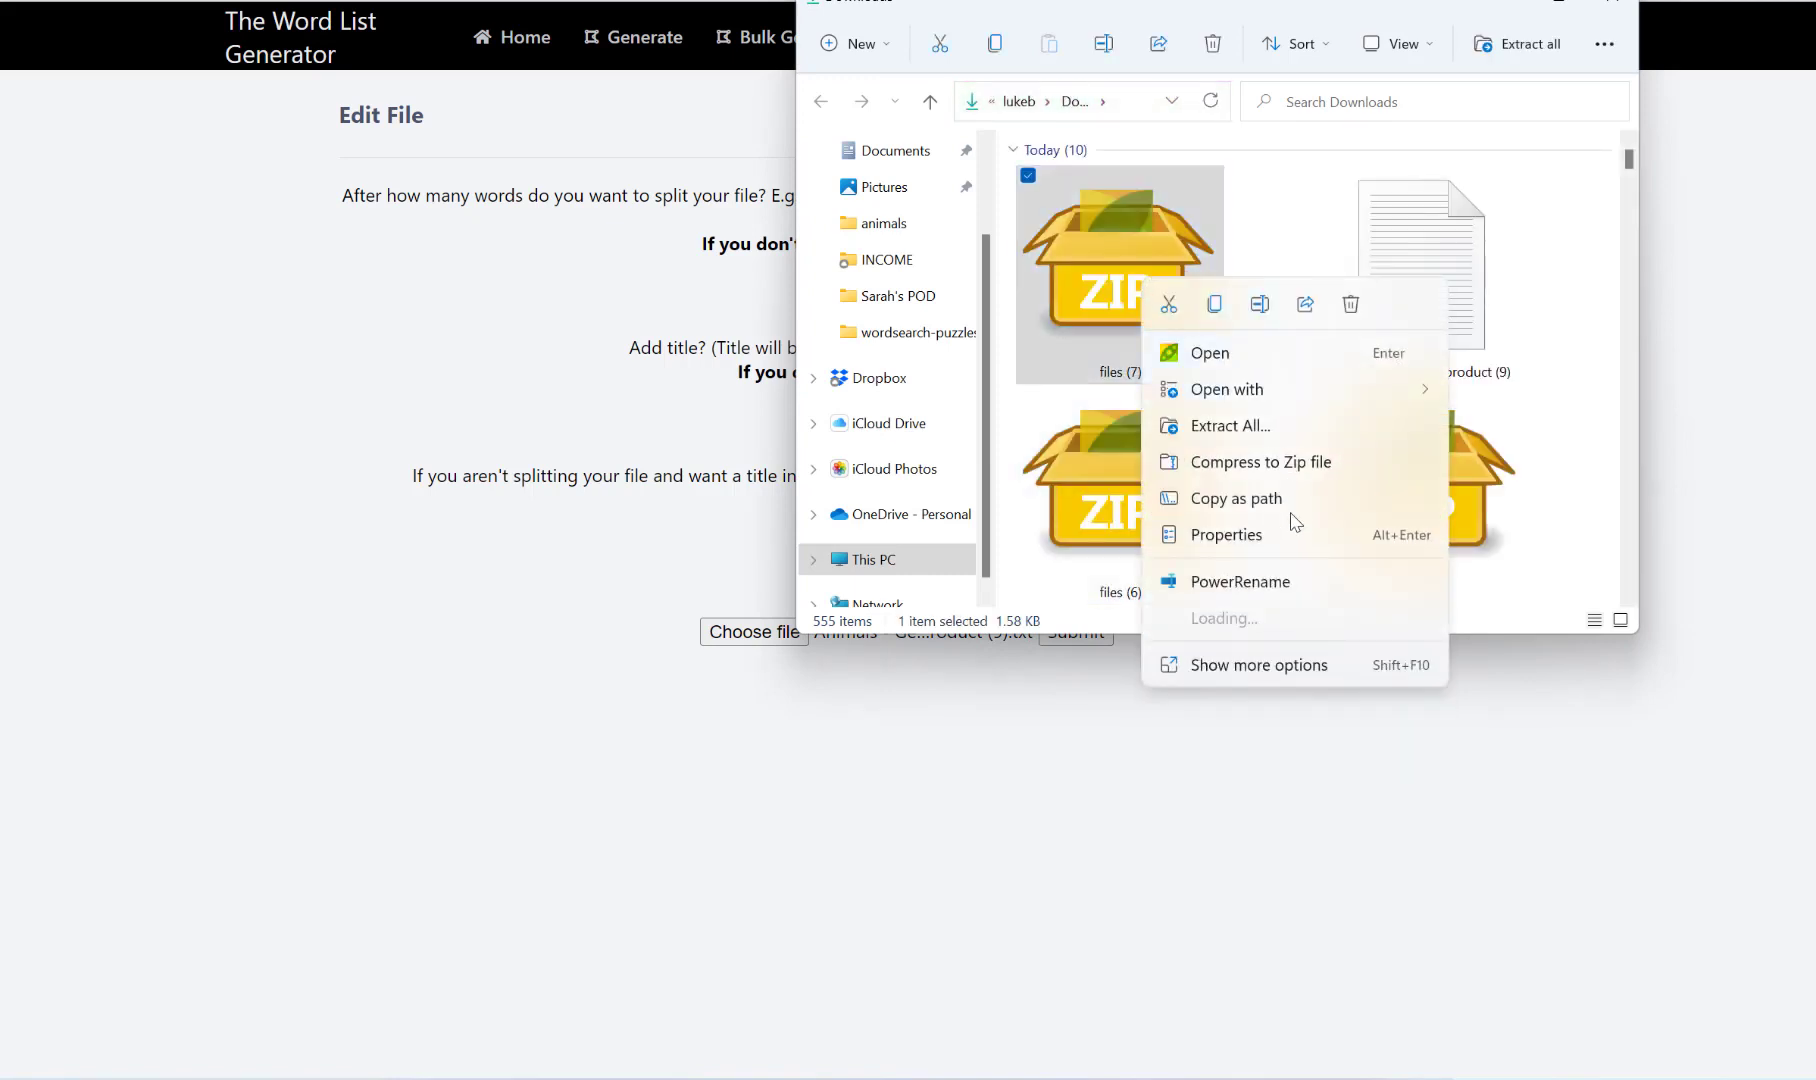
mouse_move(1322, 650)
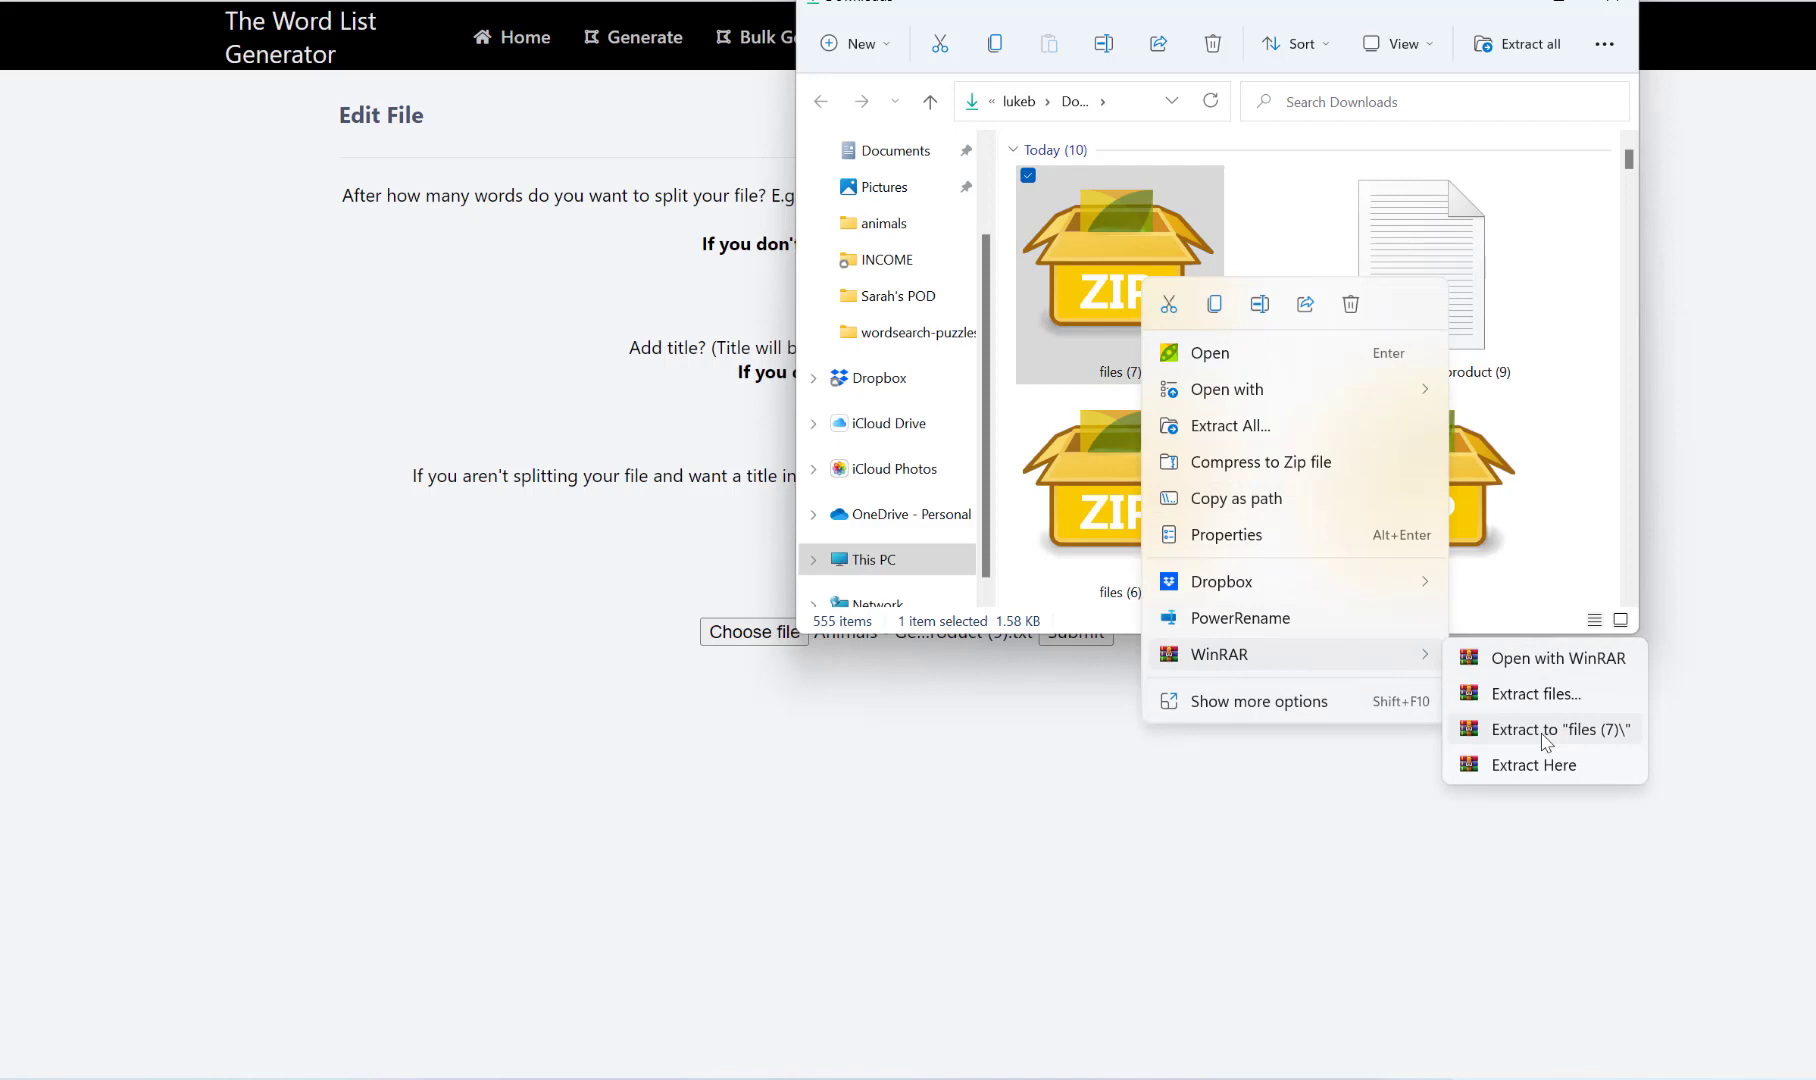
click(1541, 734)
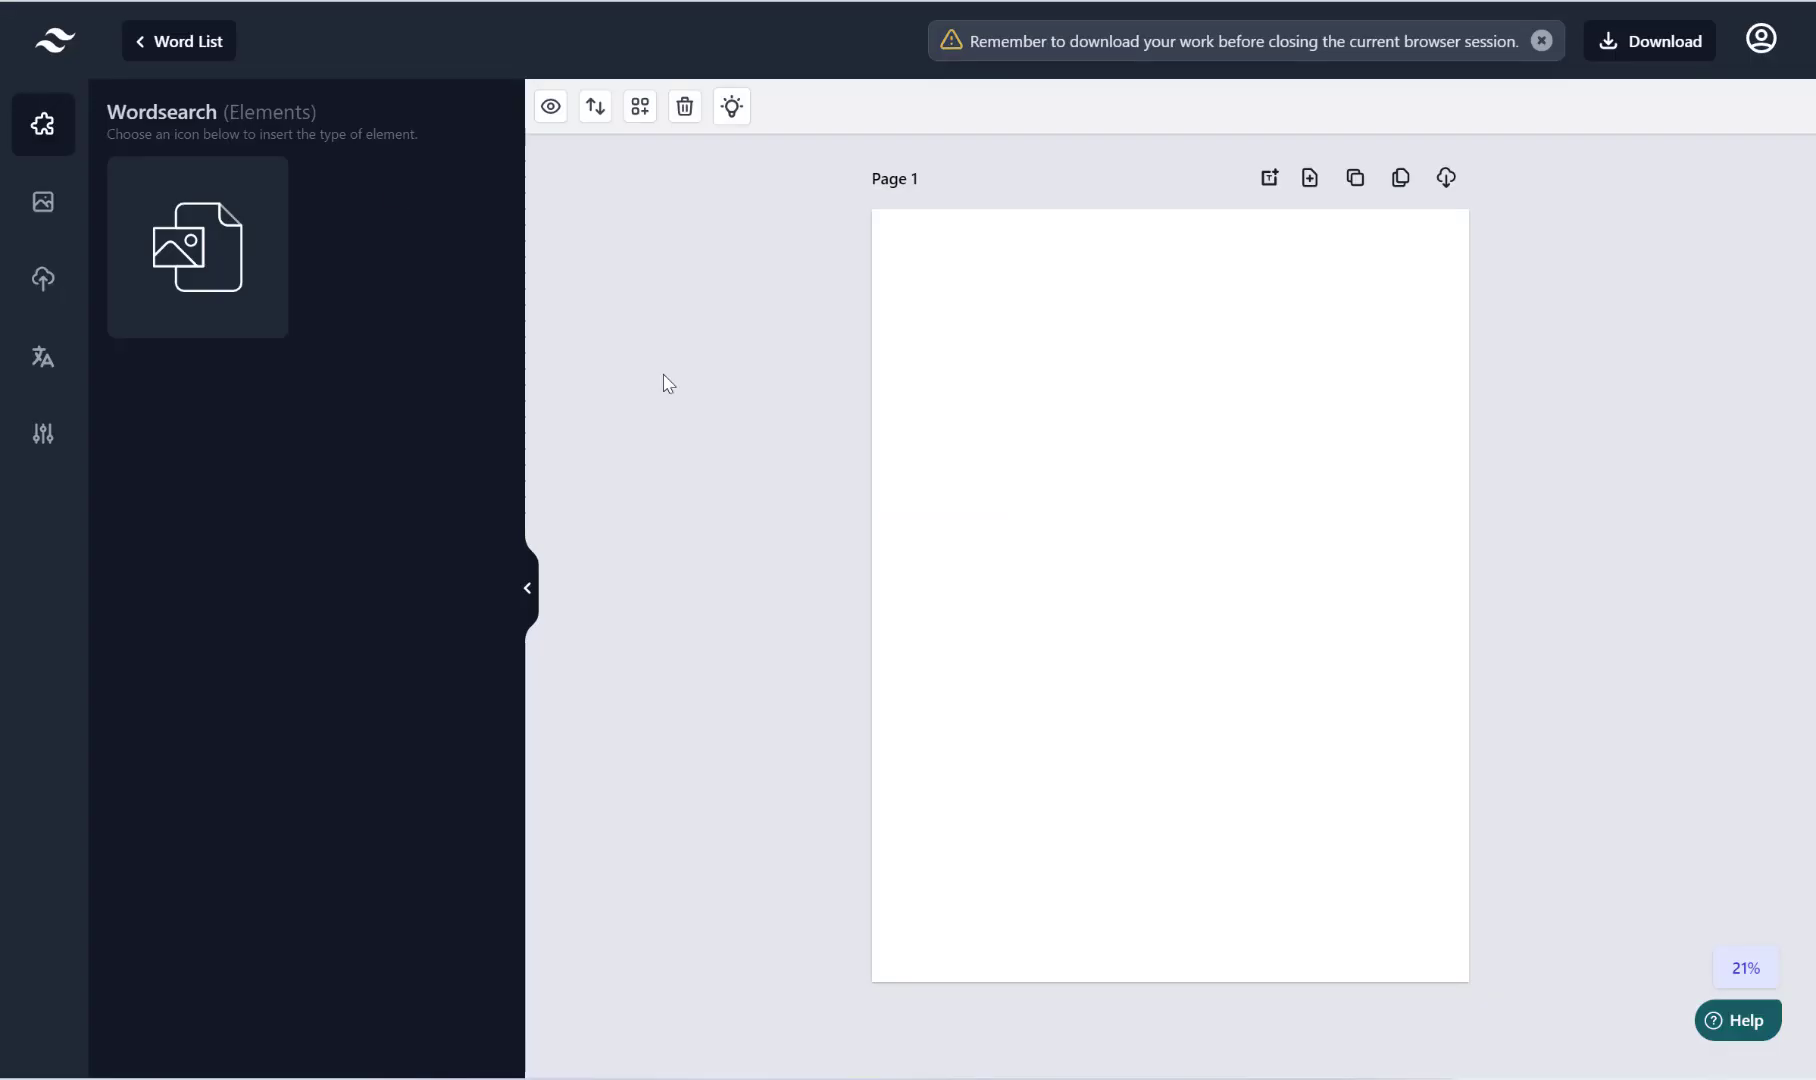
Insert the heart-shaped CAT-TTRIBUTES cat wordsearch onto Page 1.
click(207, 243)
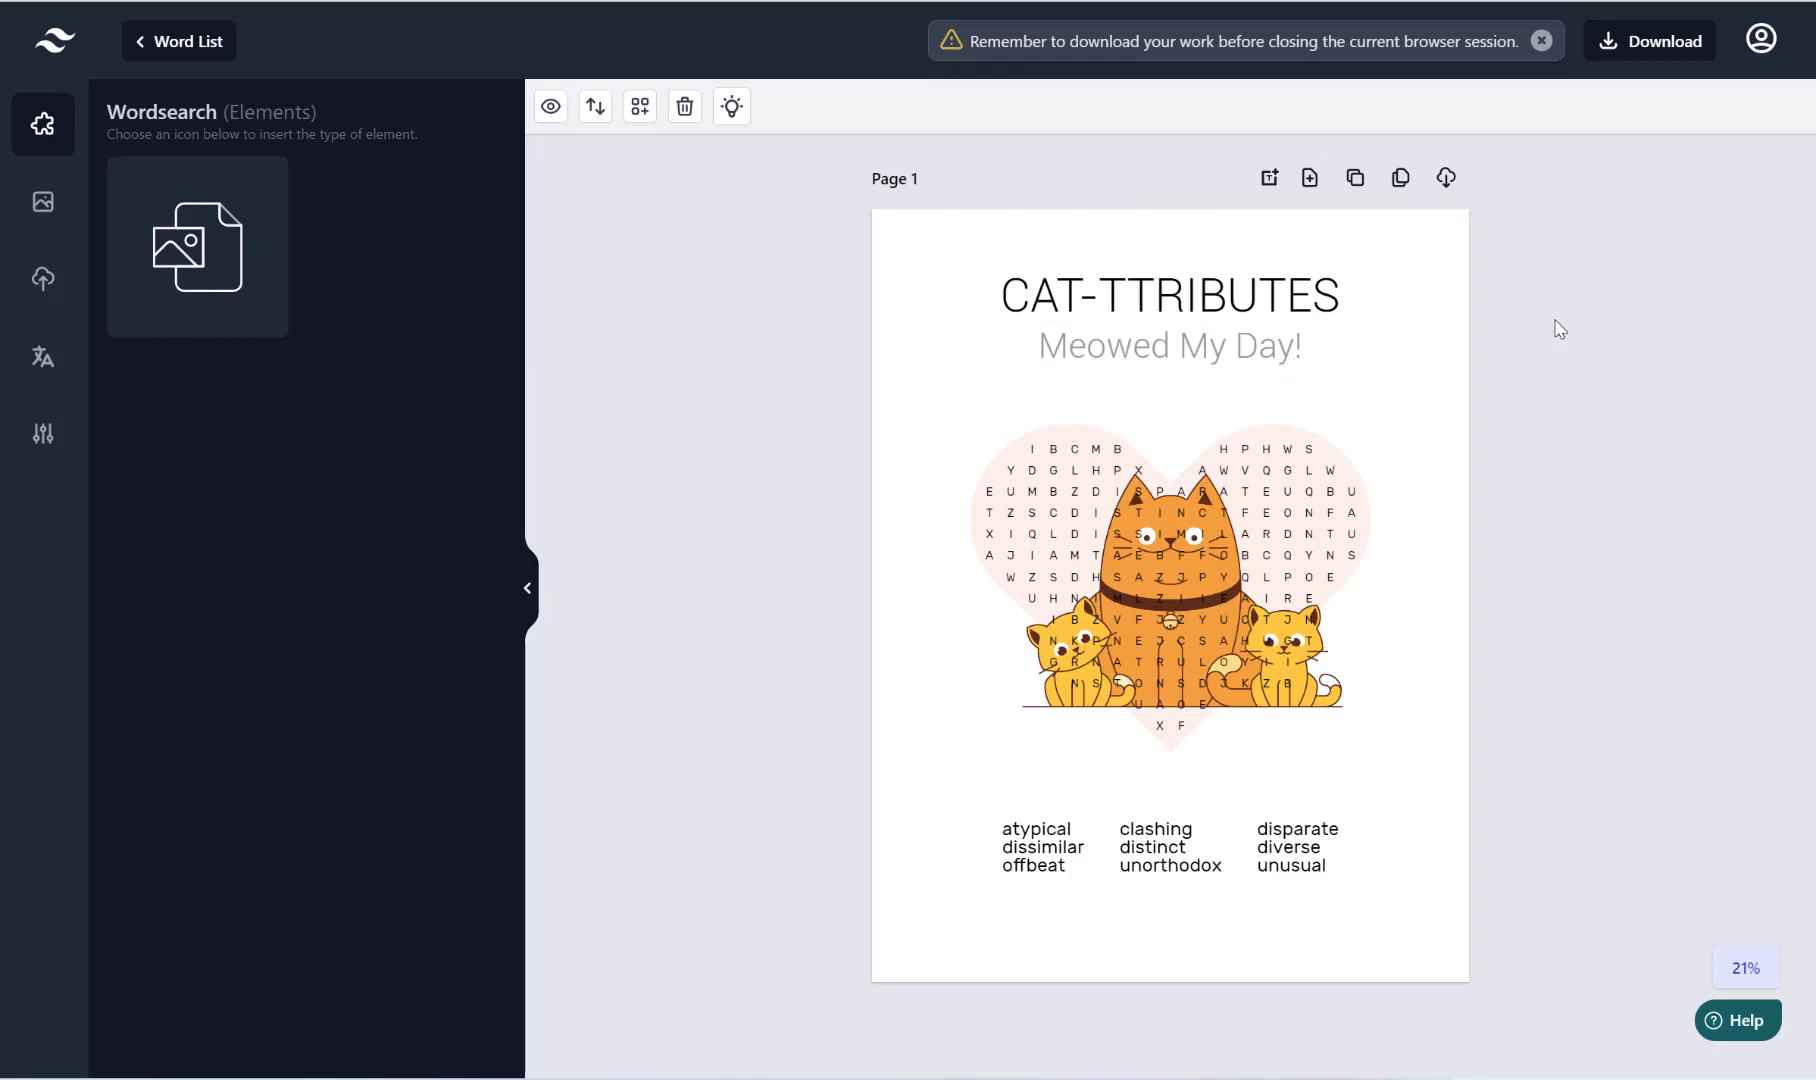
Start a Shape Wordsearch bulk clone and browse to the Downloads animals folder.
click(1401, 180)
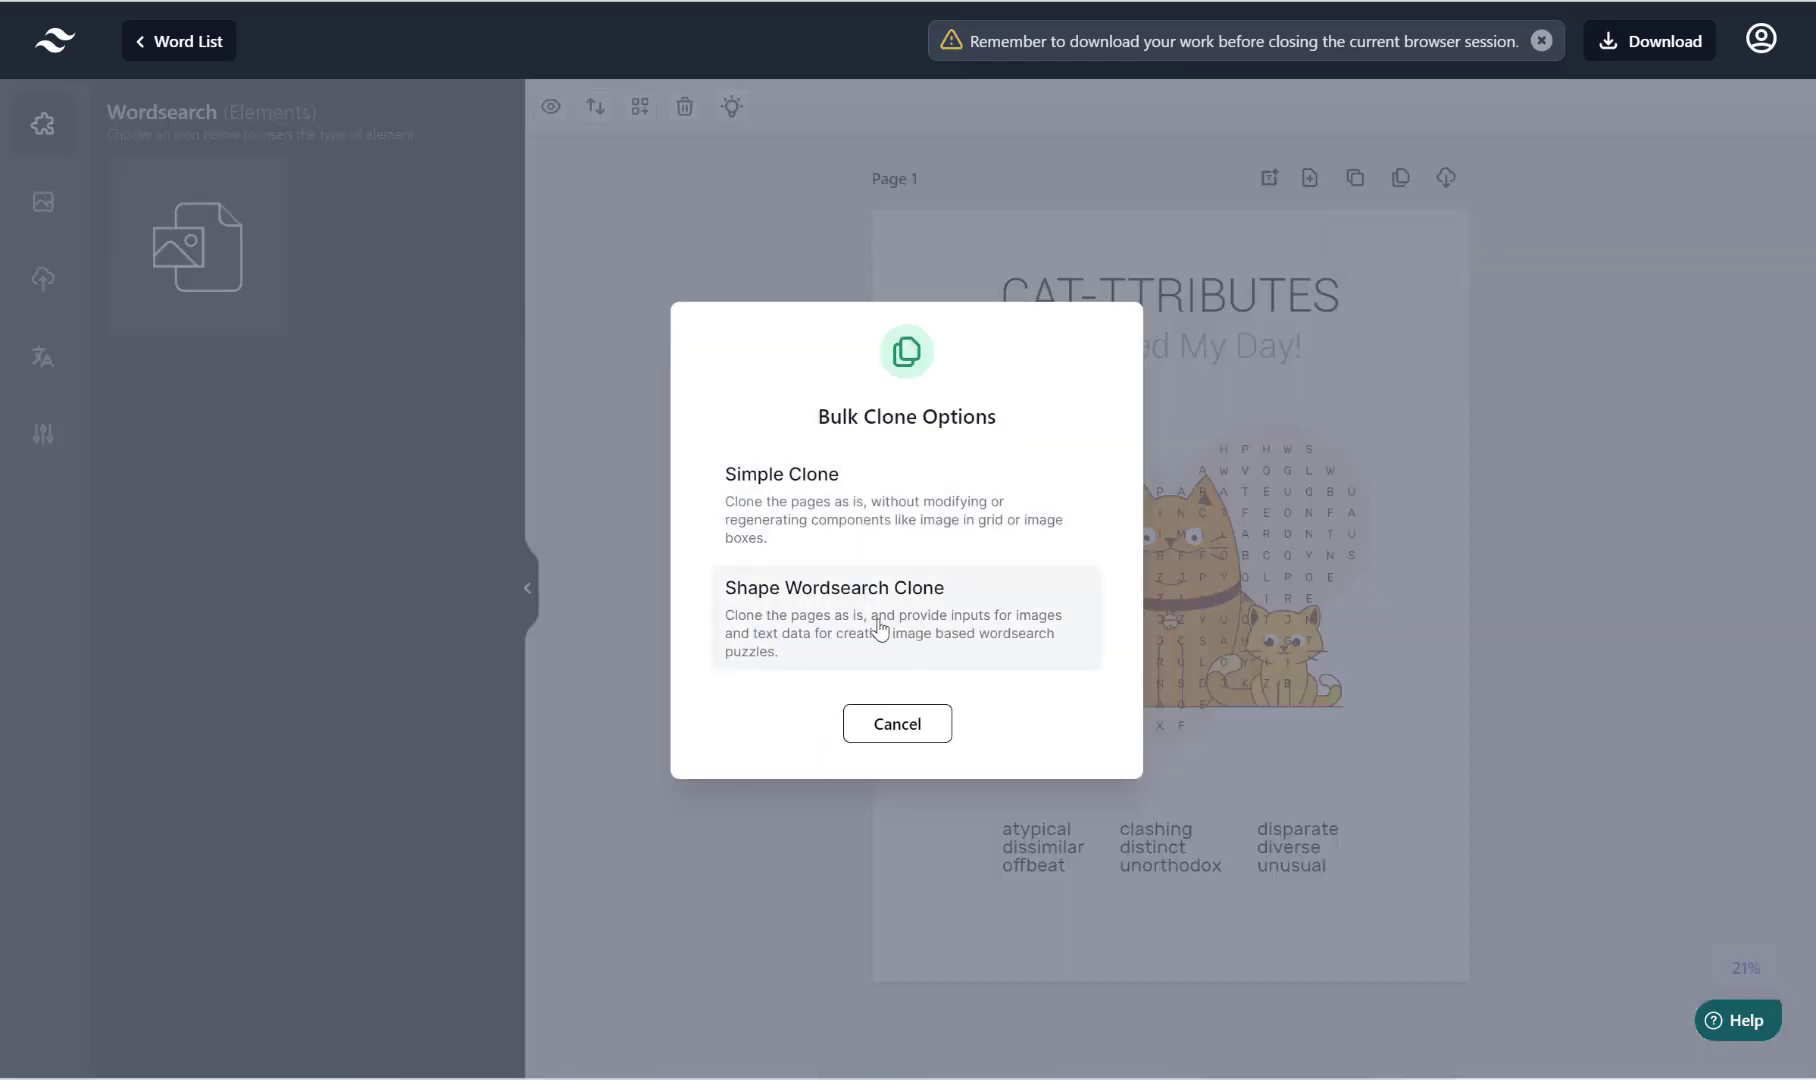
click(871, 617)
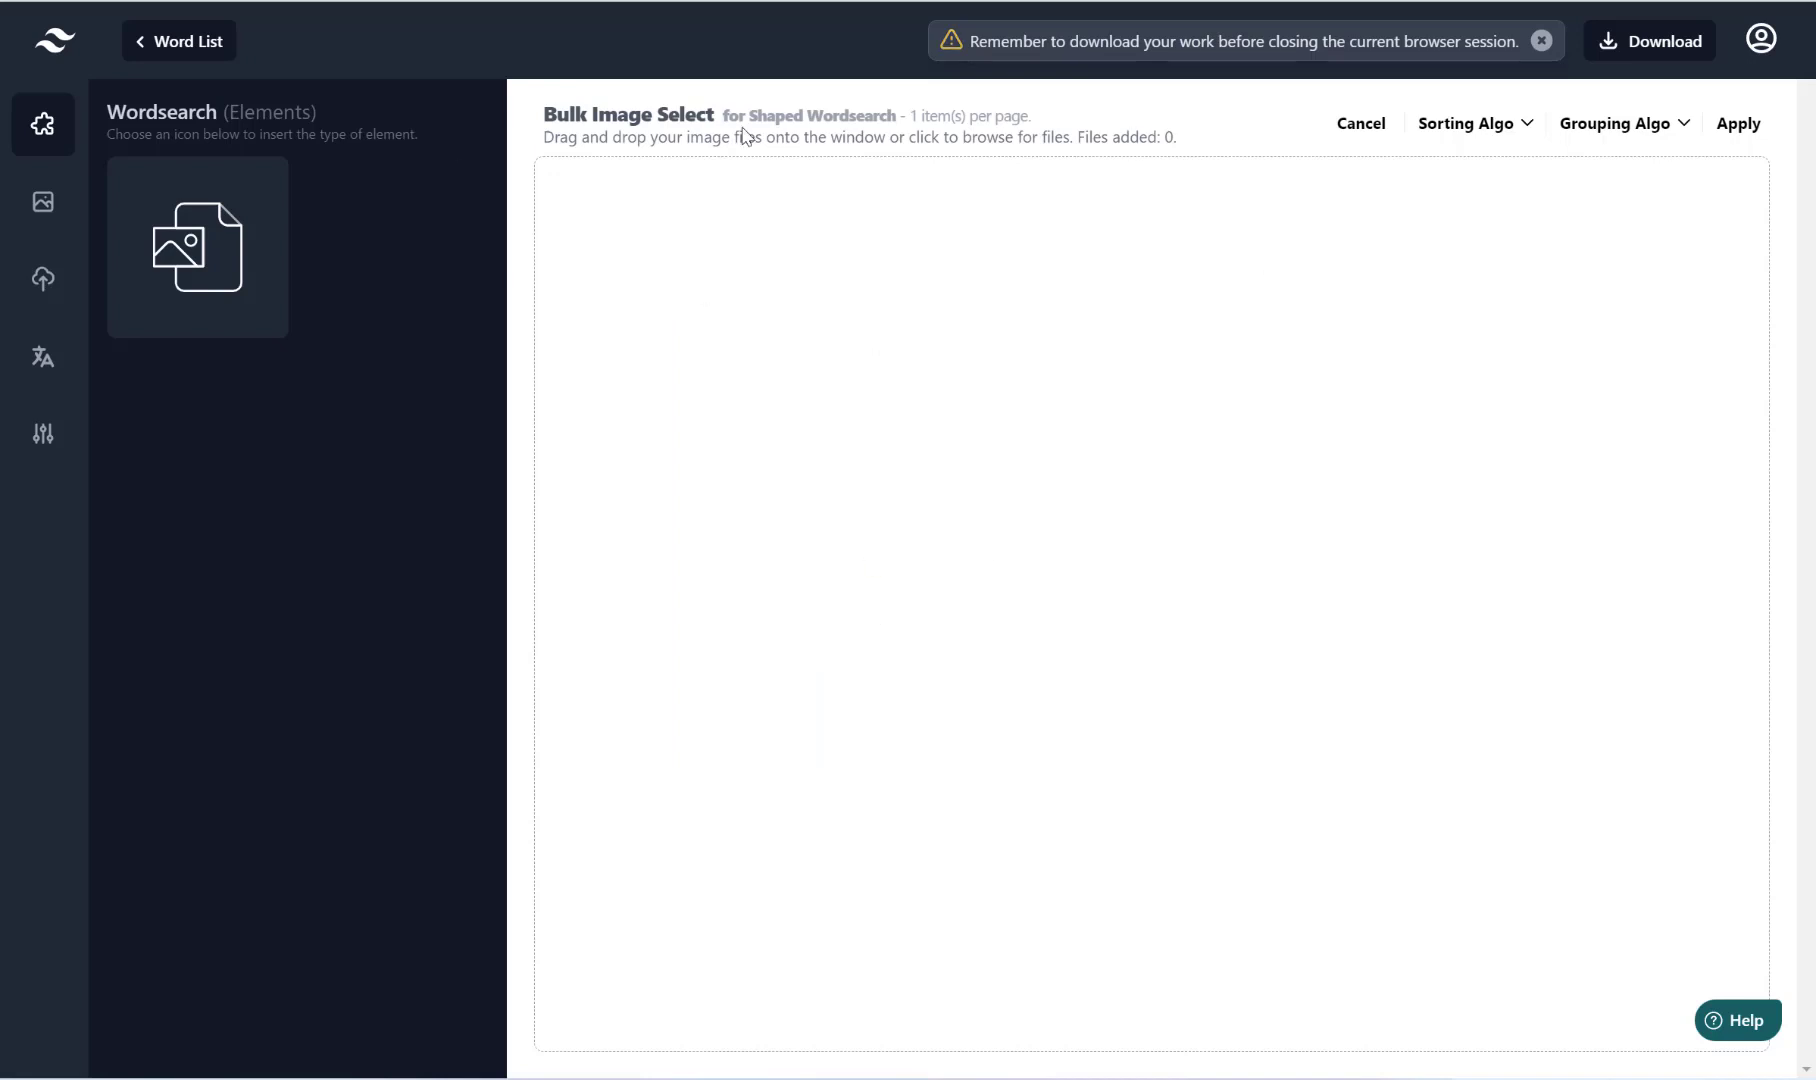
click(714, 307)
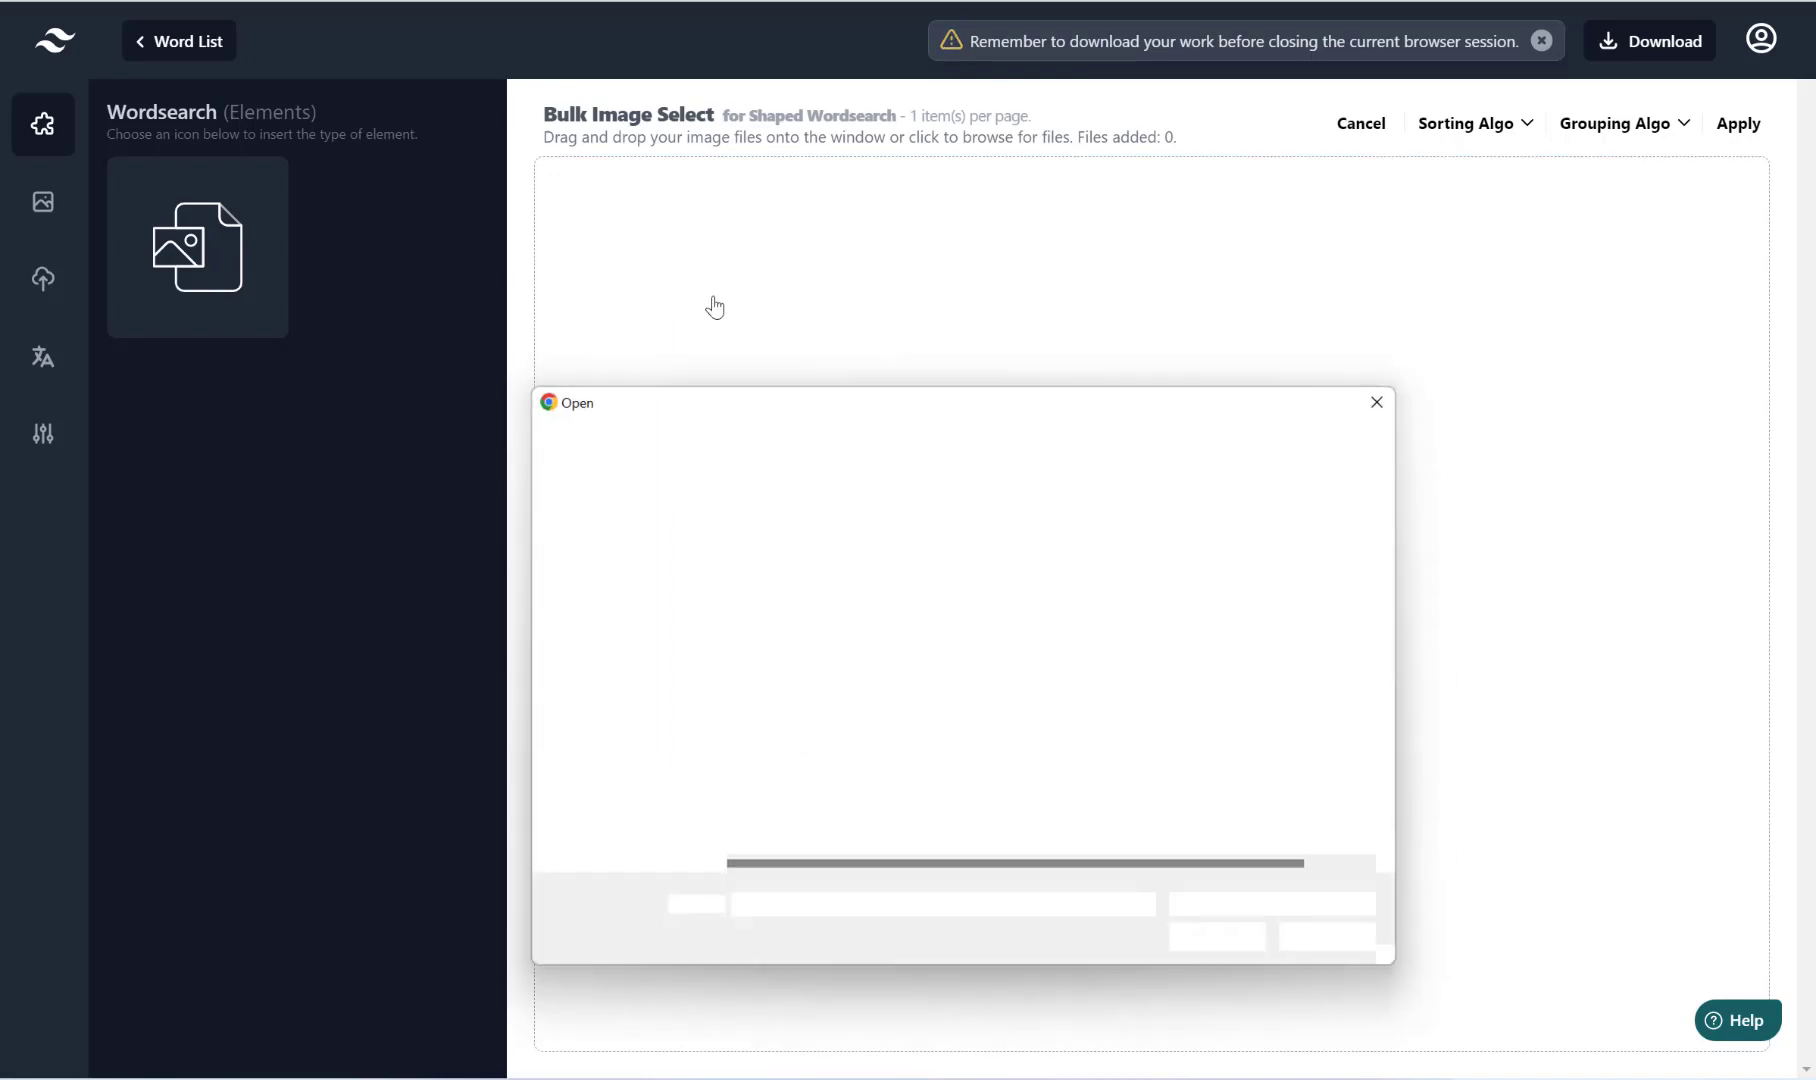
click(831, 443)
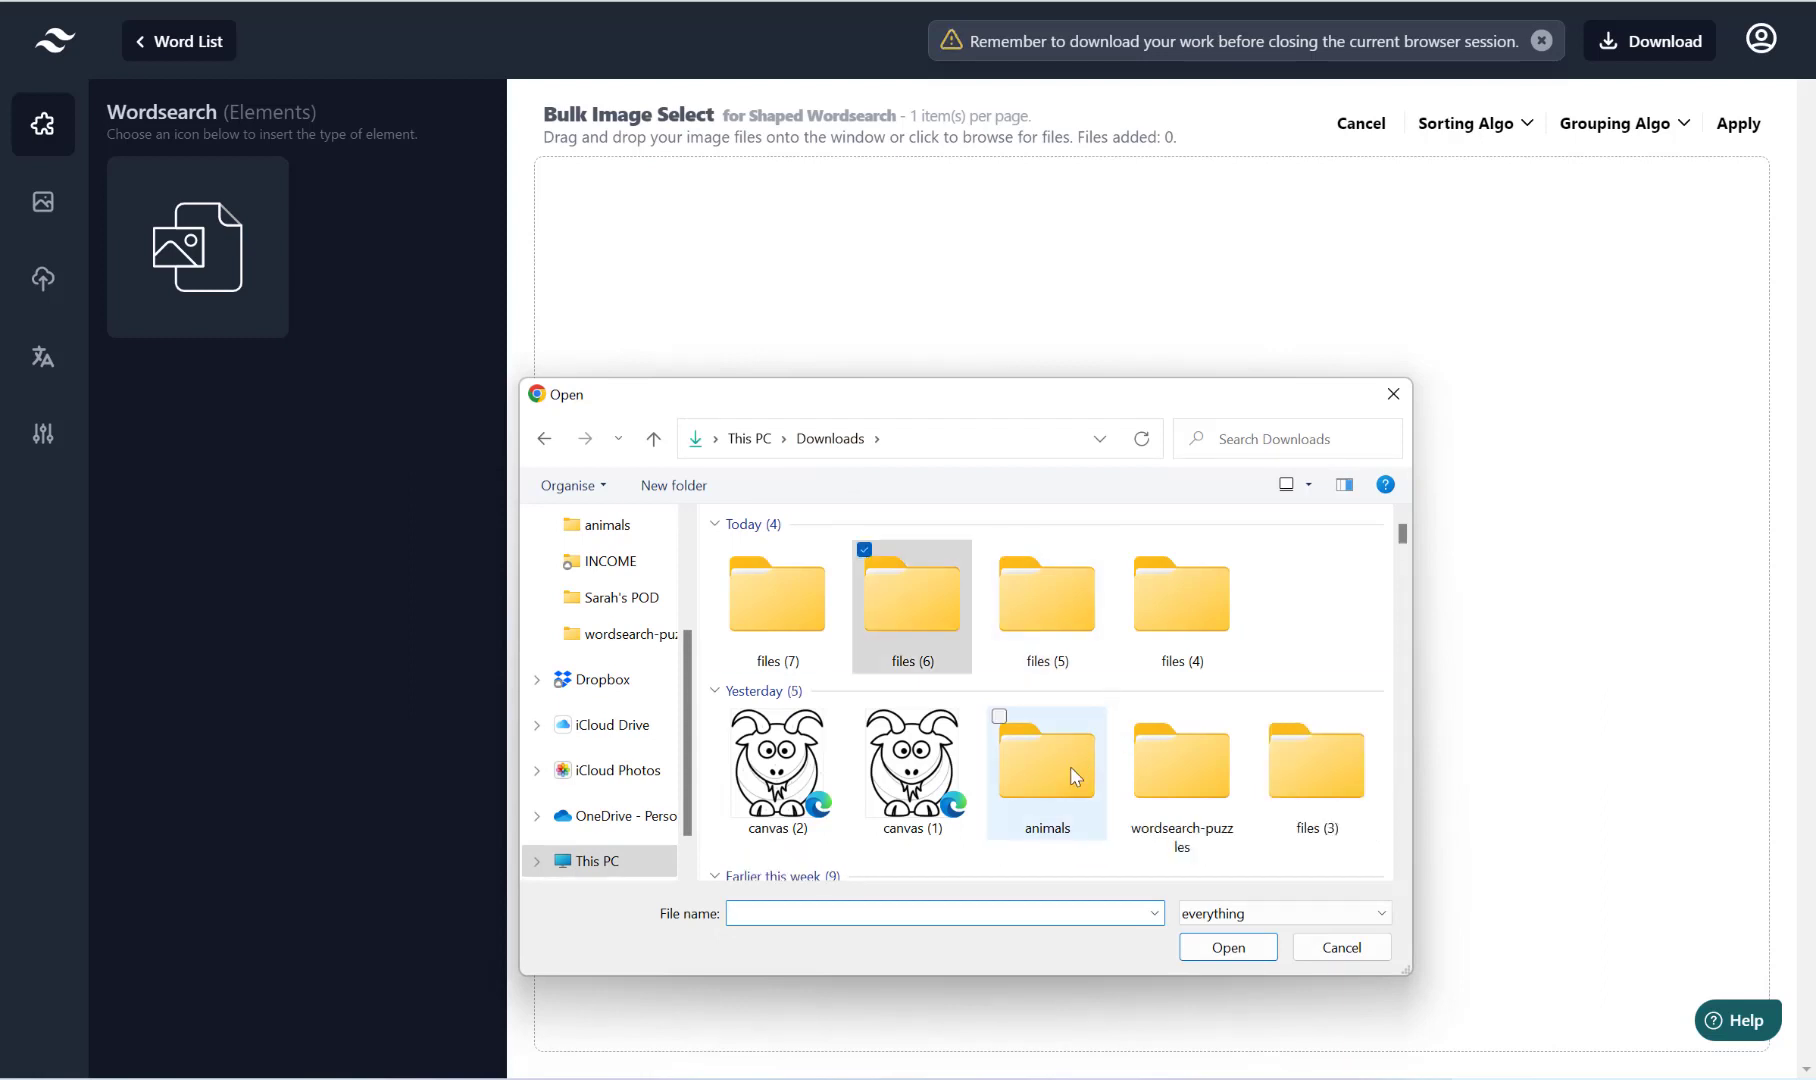
double_click(1070, 766)
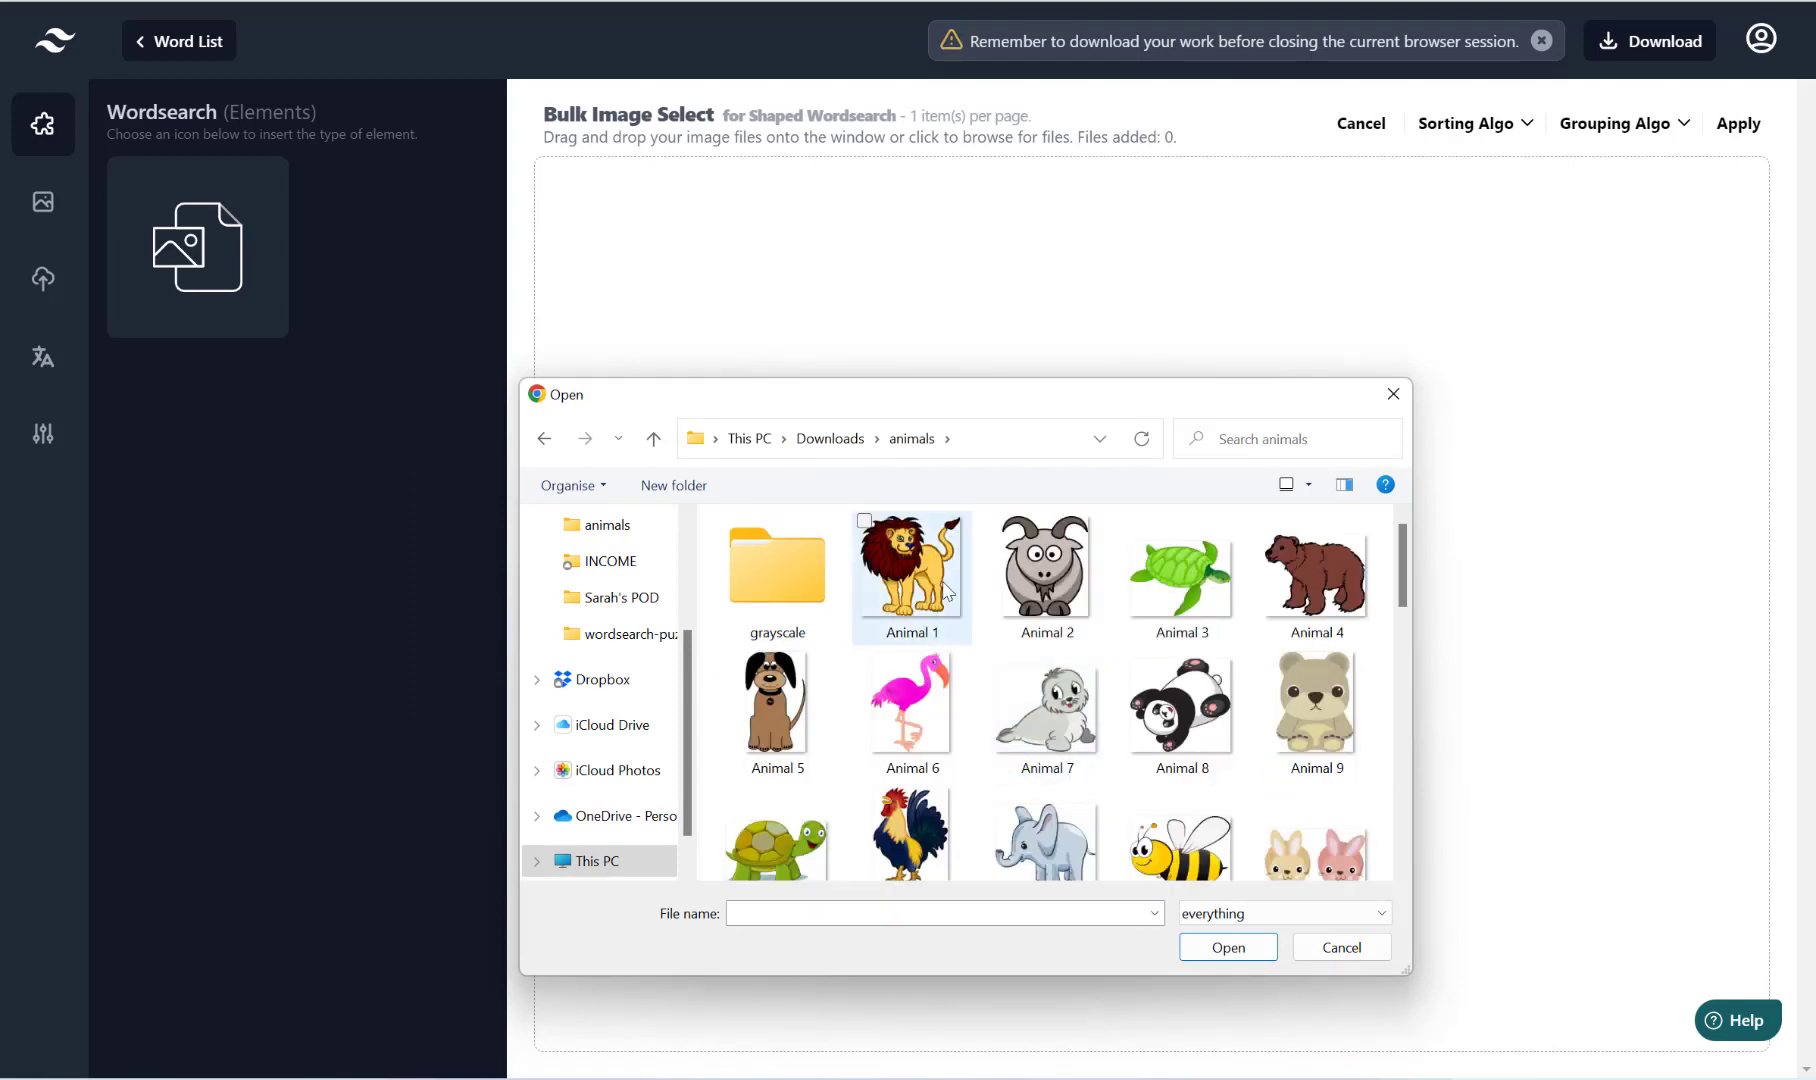
Select images Animal 1 through Animal 10 and load them into Bulk Image Select.
click(935, 585)
ctrl+click(1045, 582)
ctrl+click(1160, 582)
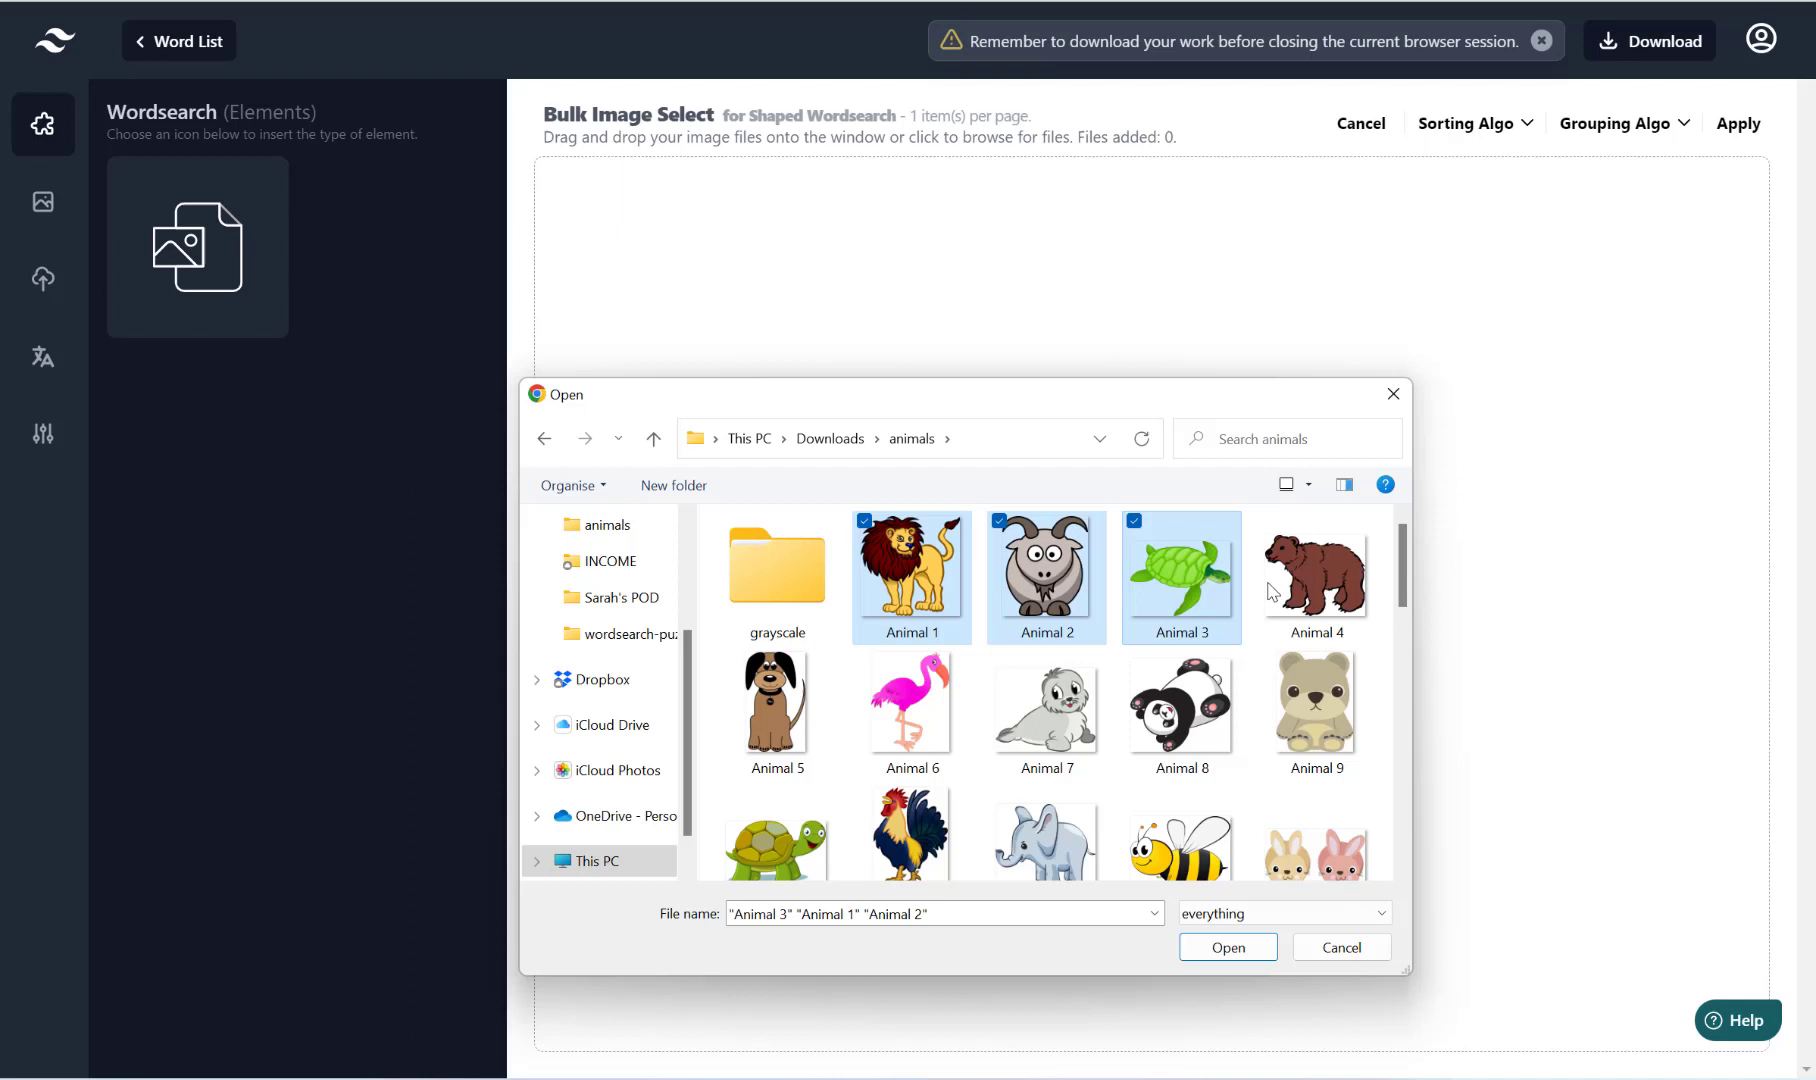
ctrl+click(1332, 593)
ctrl+click(805, 700)
ctrl+click(922, 702)
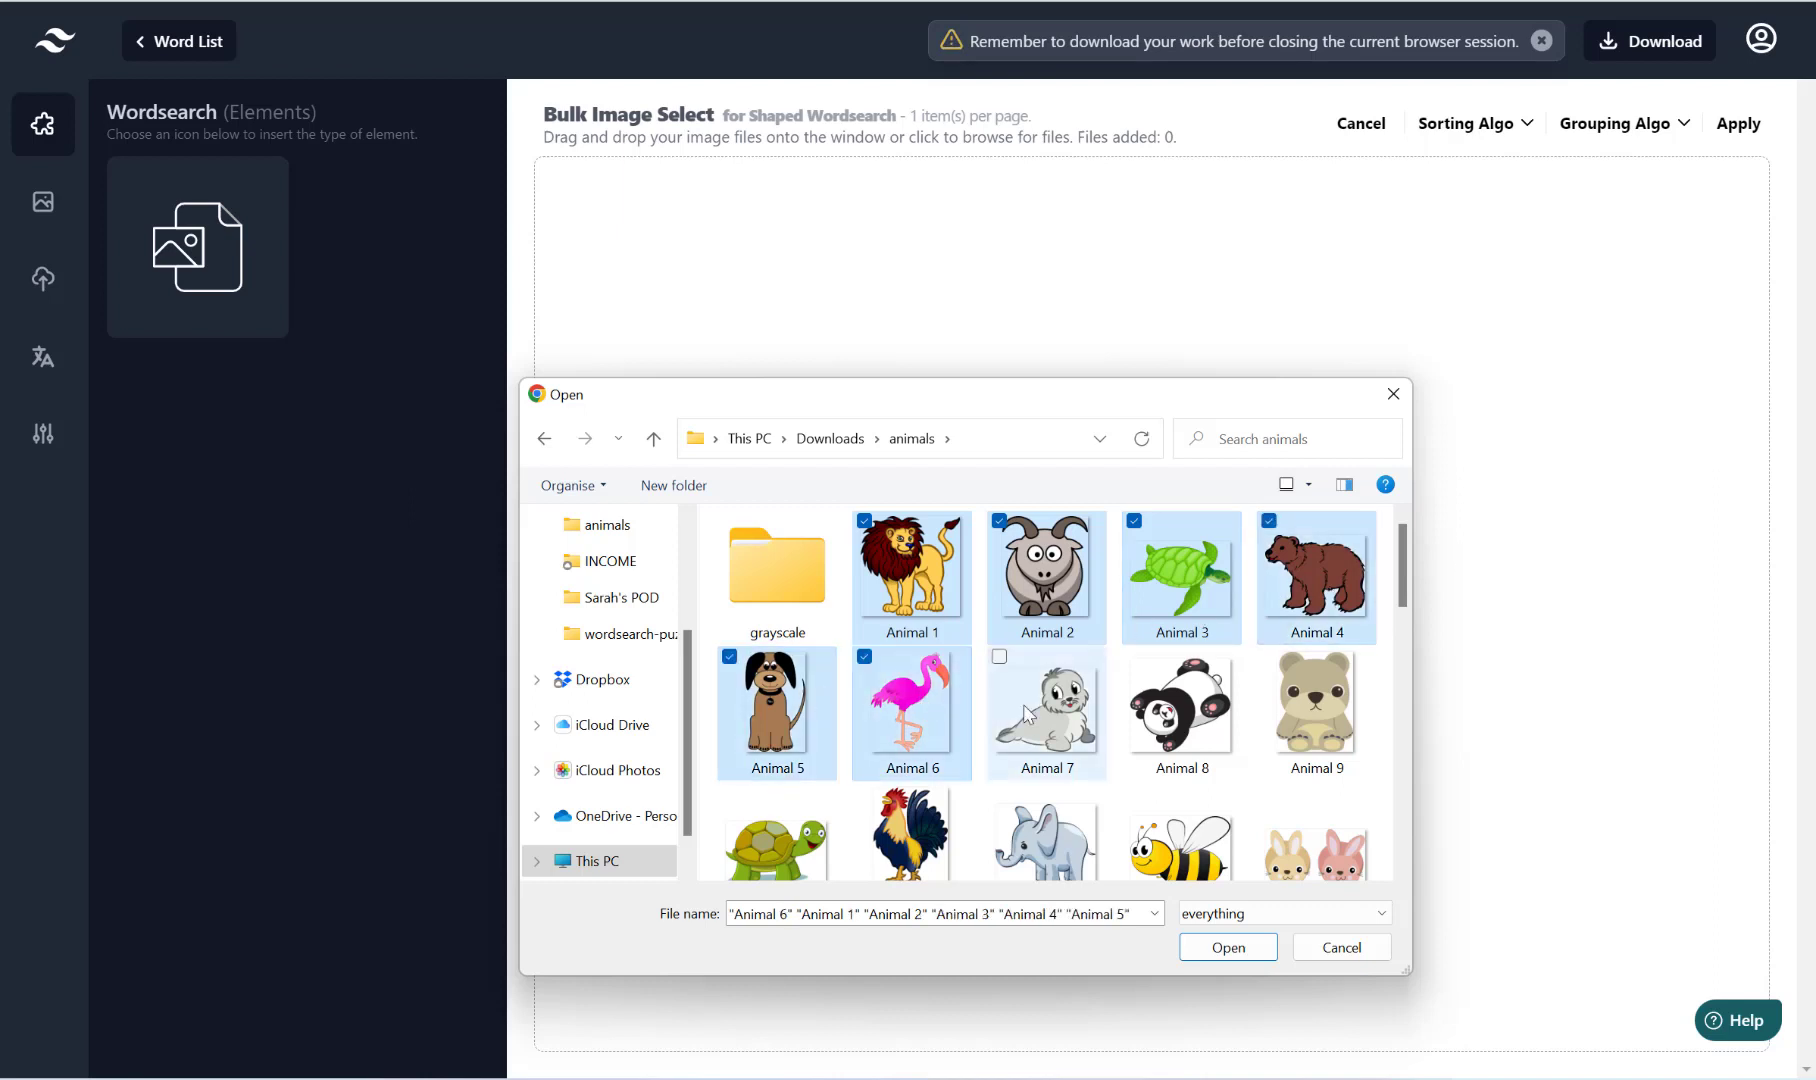
ctrl+click(1050, 705)
ctrl+click(1163, 727)
ctrl+click(1362, 731)
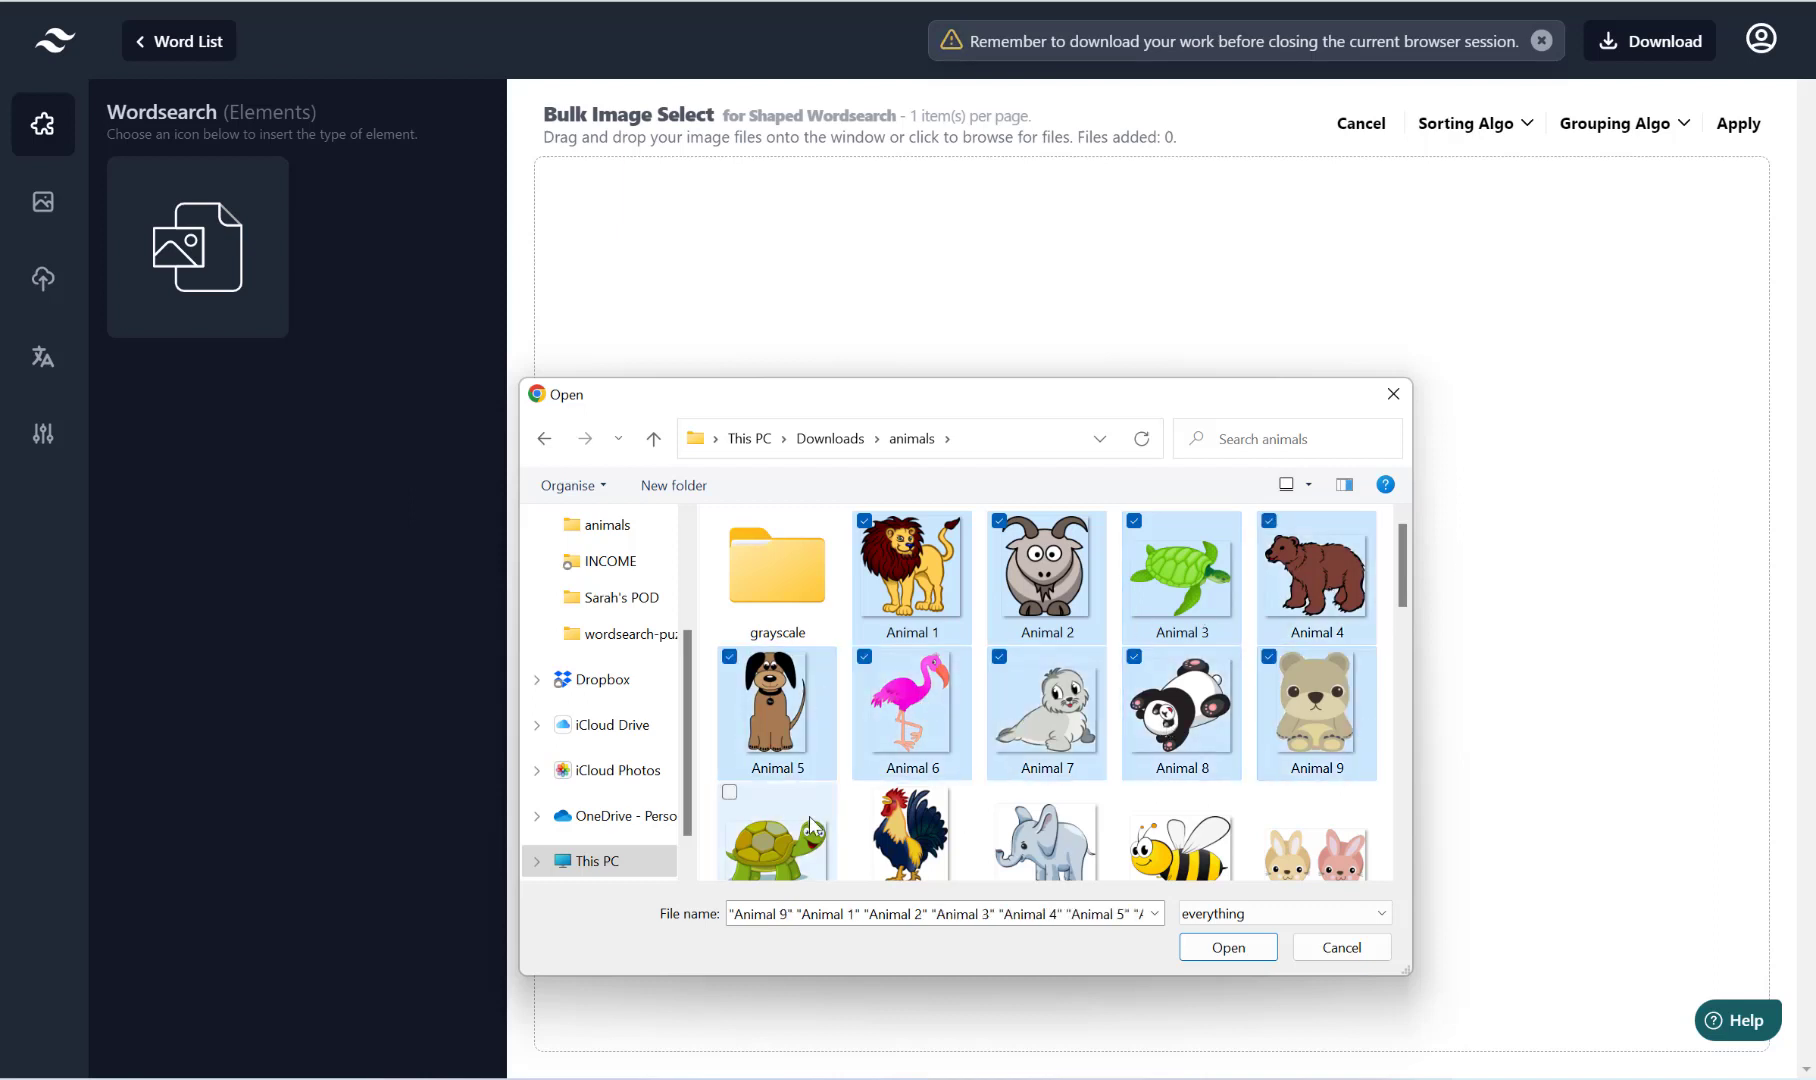
ctrl+click(810, 825)
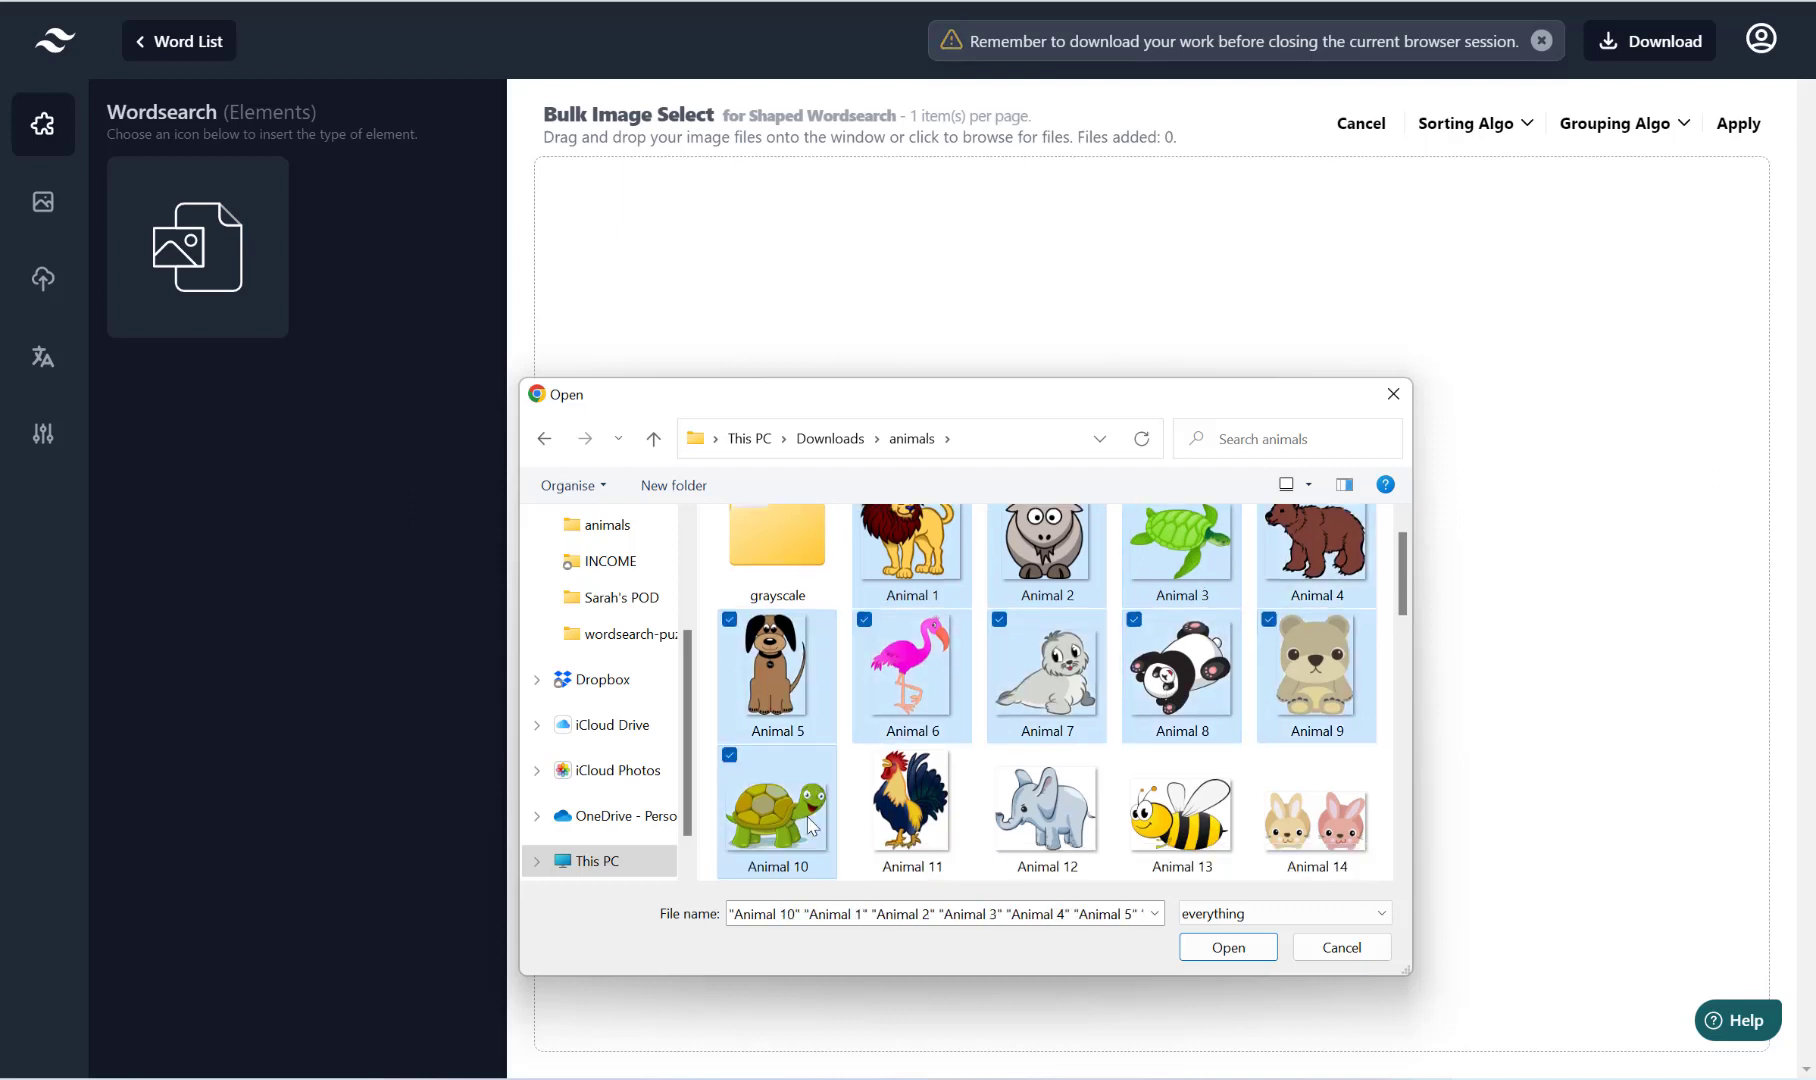
click(1228, 947)
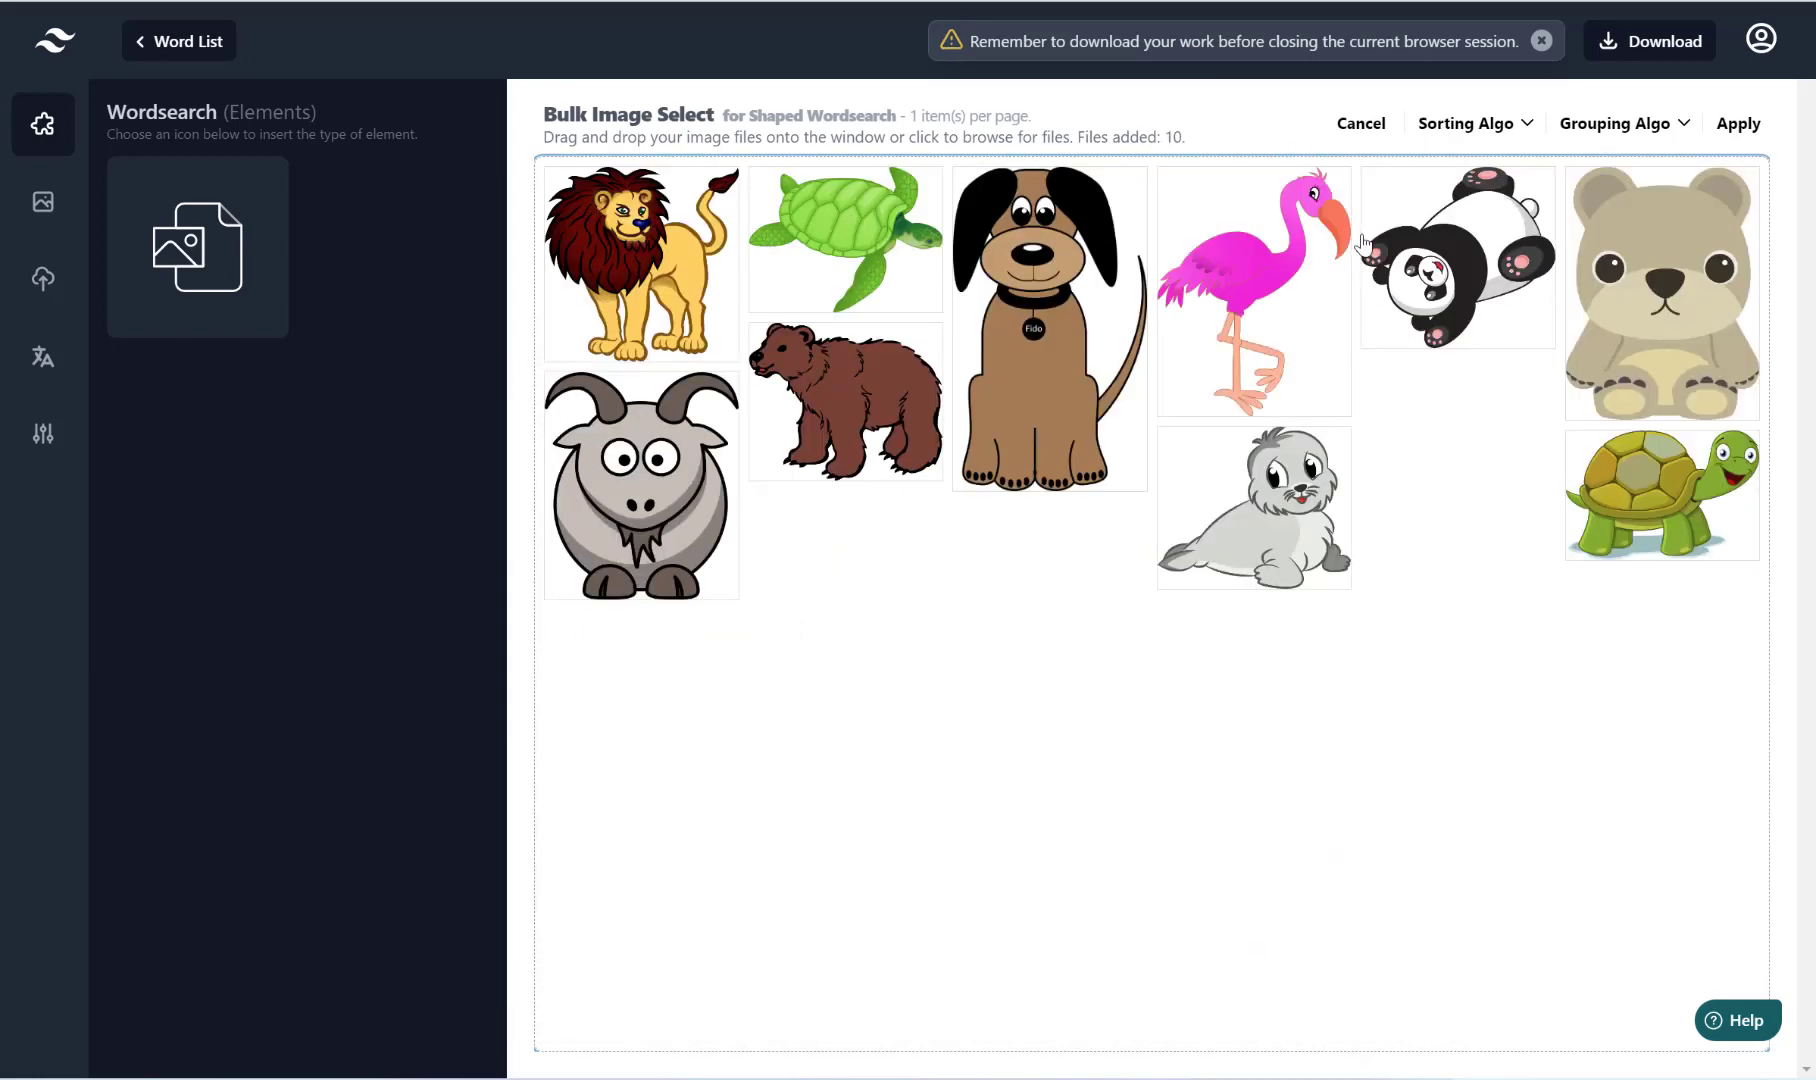
Load file1–file10 from Downloads > files (7) as the word lists for Animal 1–10.
click(1757, 130)
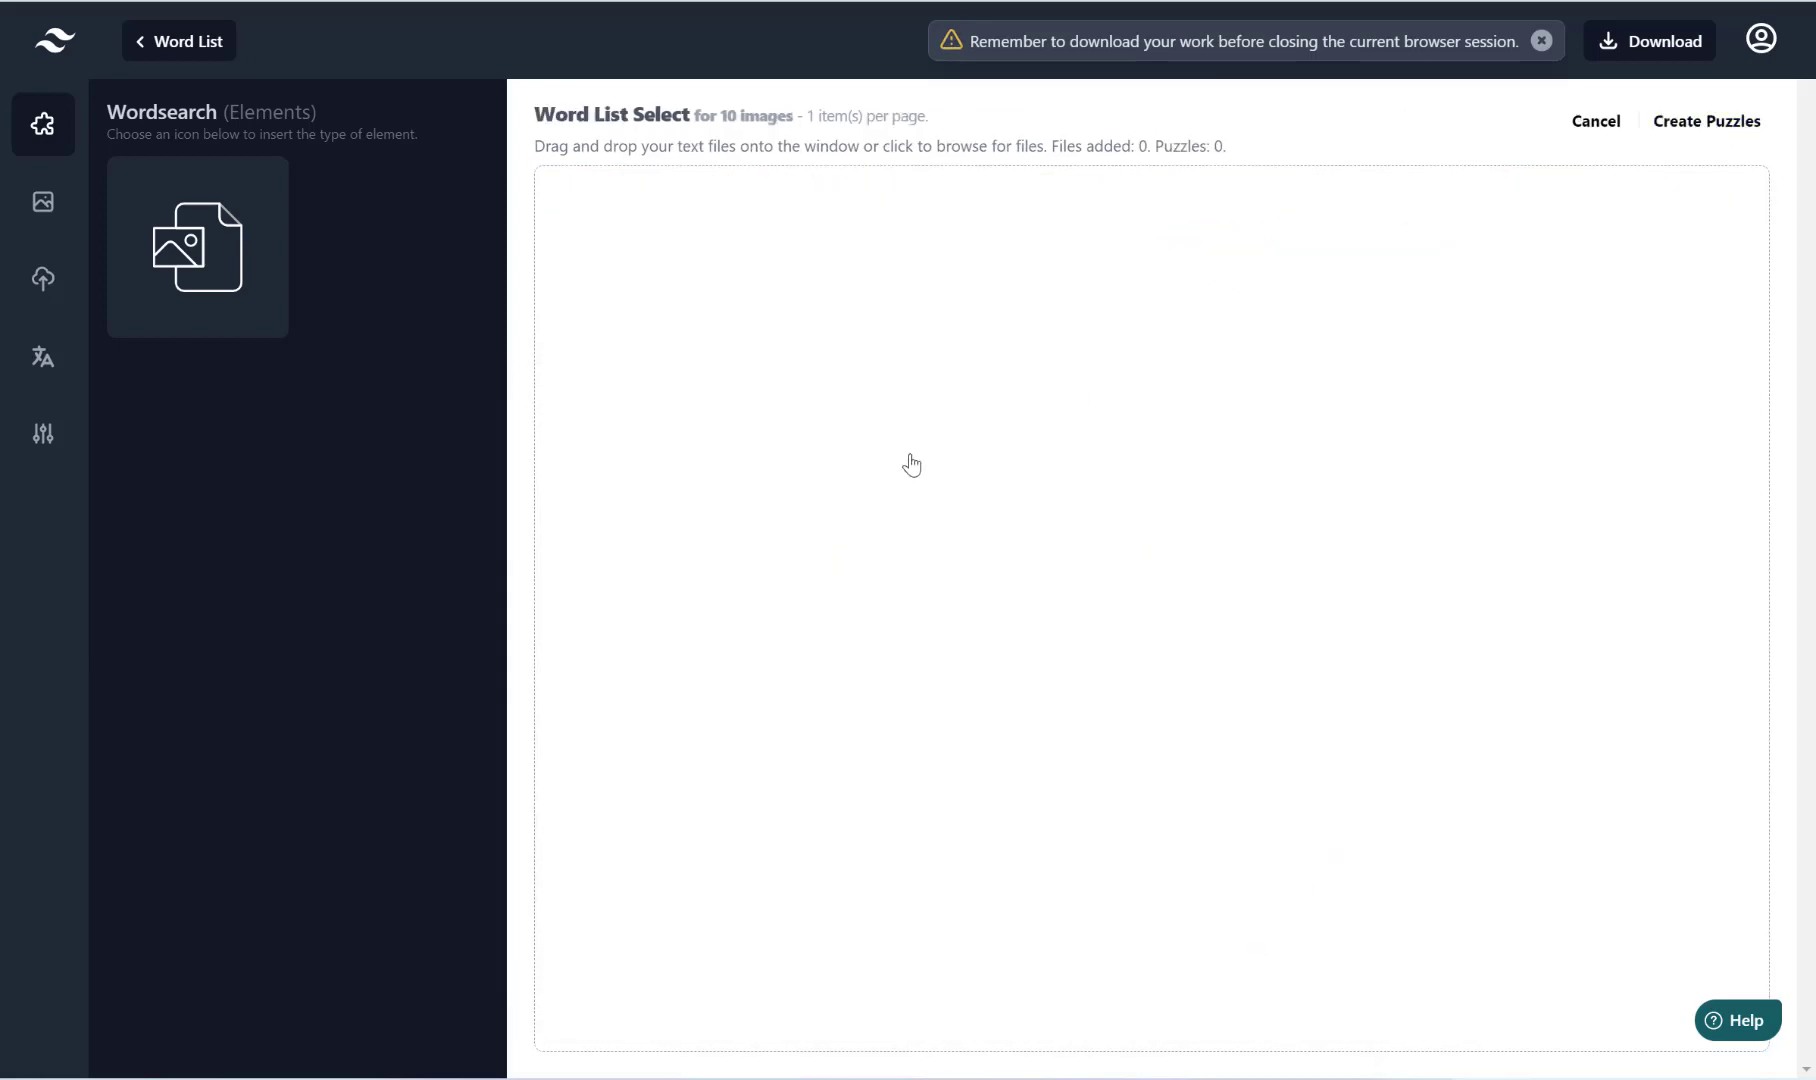
click(968, 454)
click(847, 452)
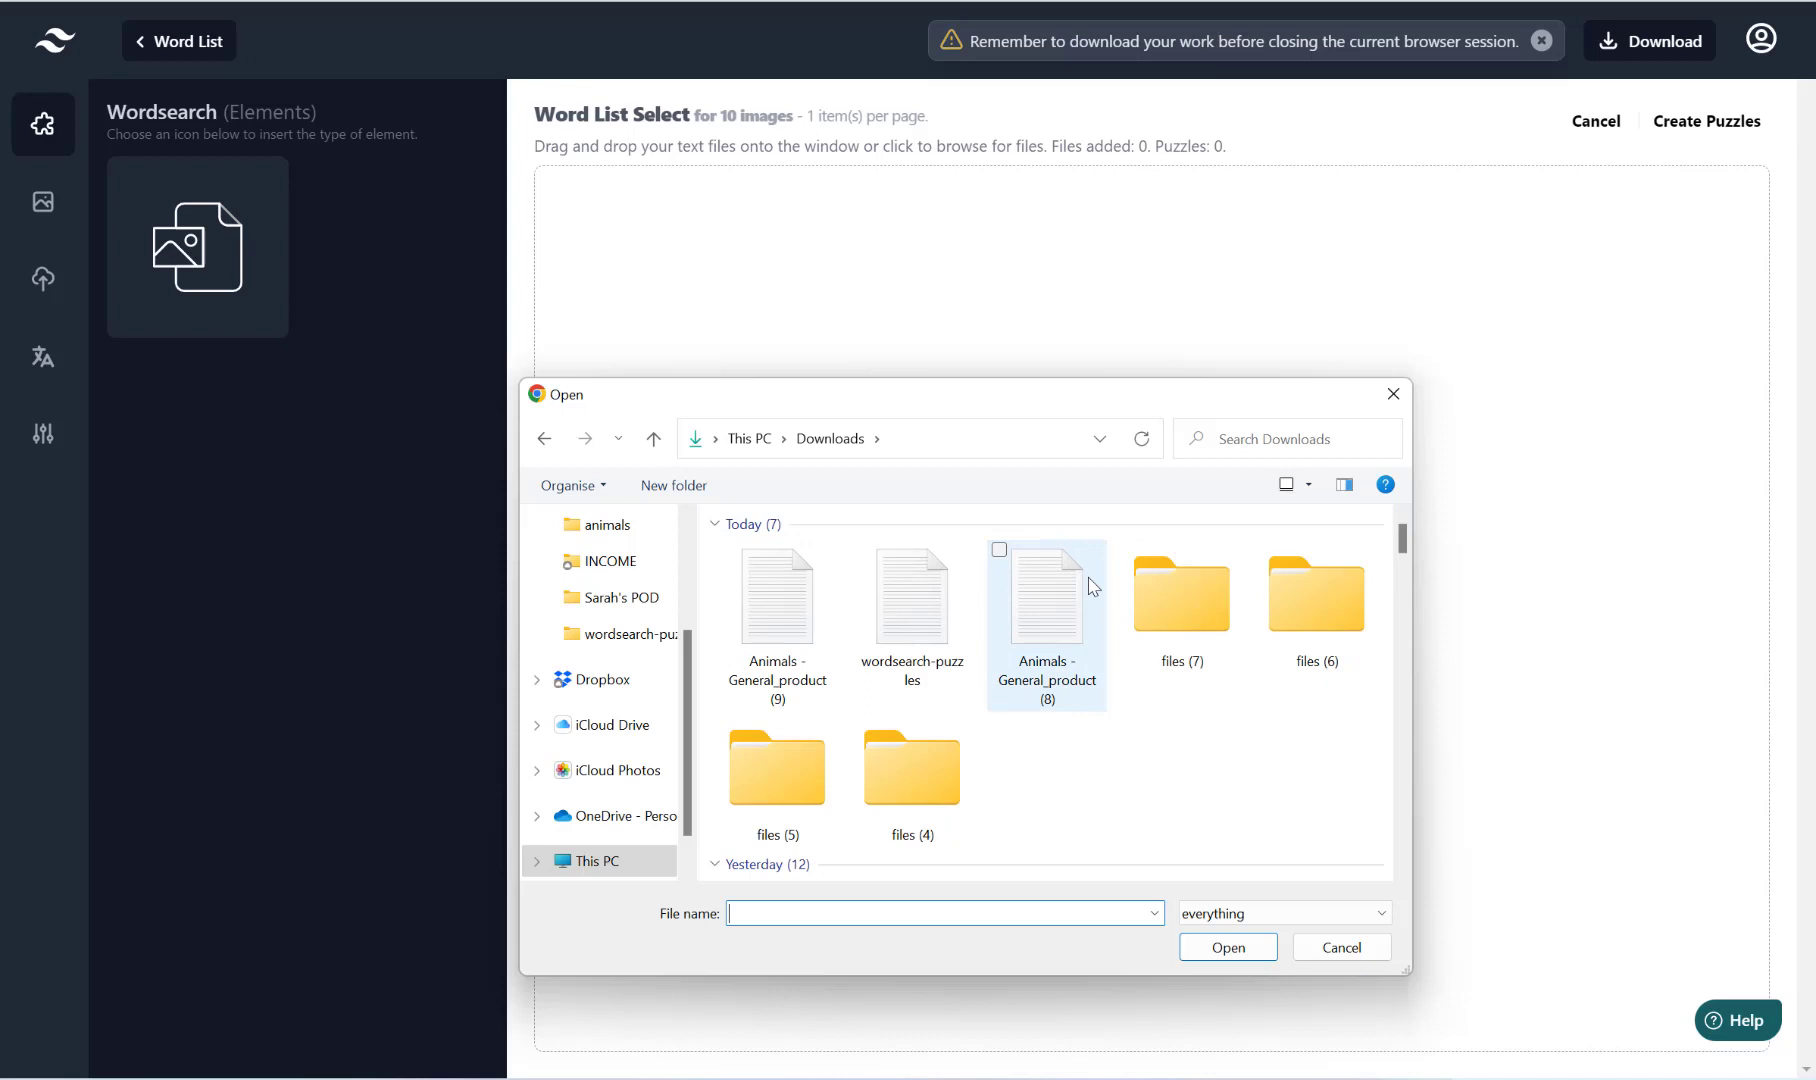
double_click(1188, 624)
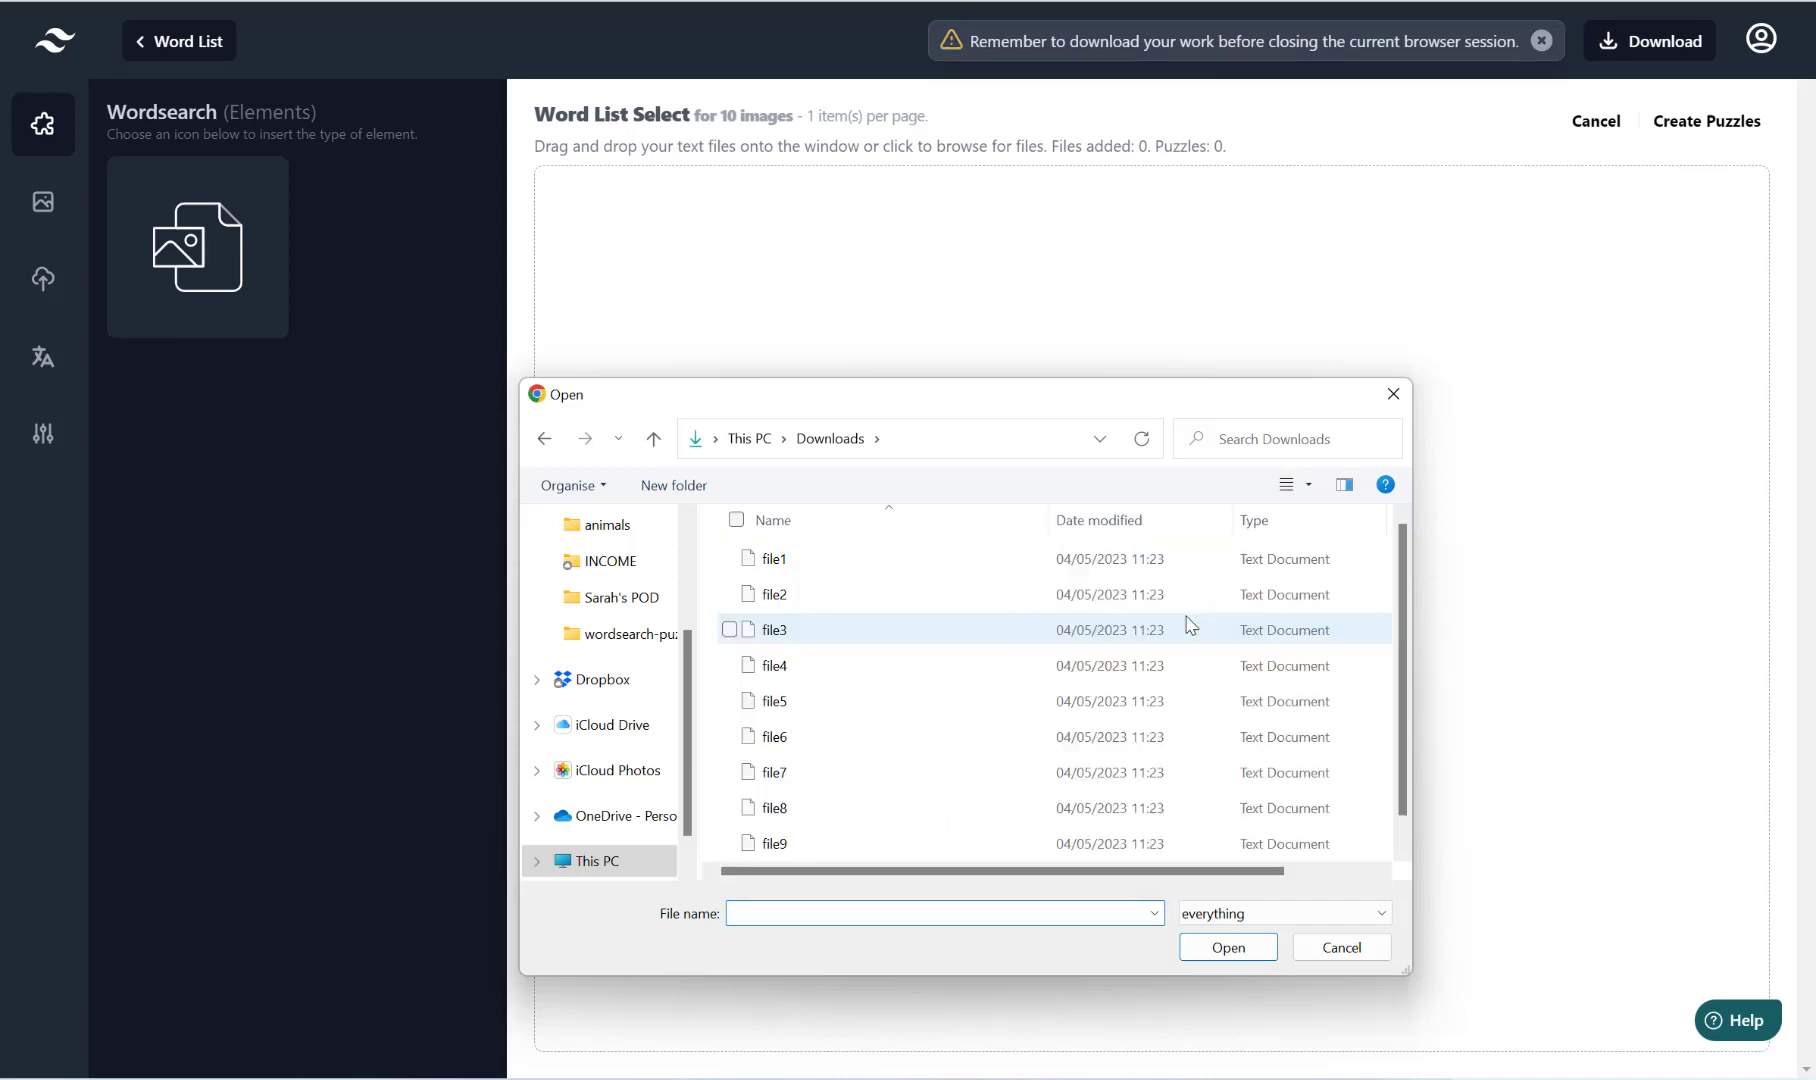
key(ctrl+a)
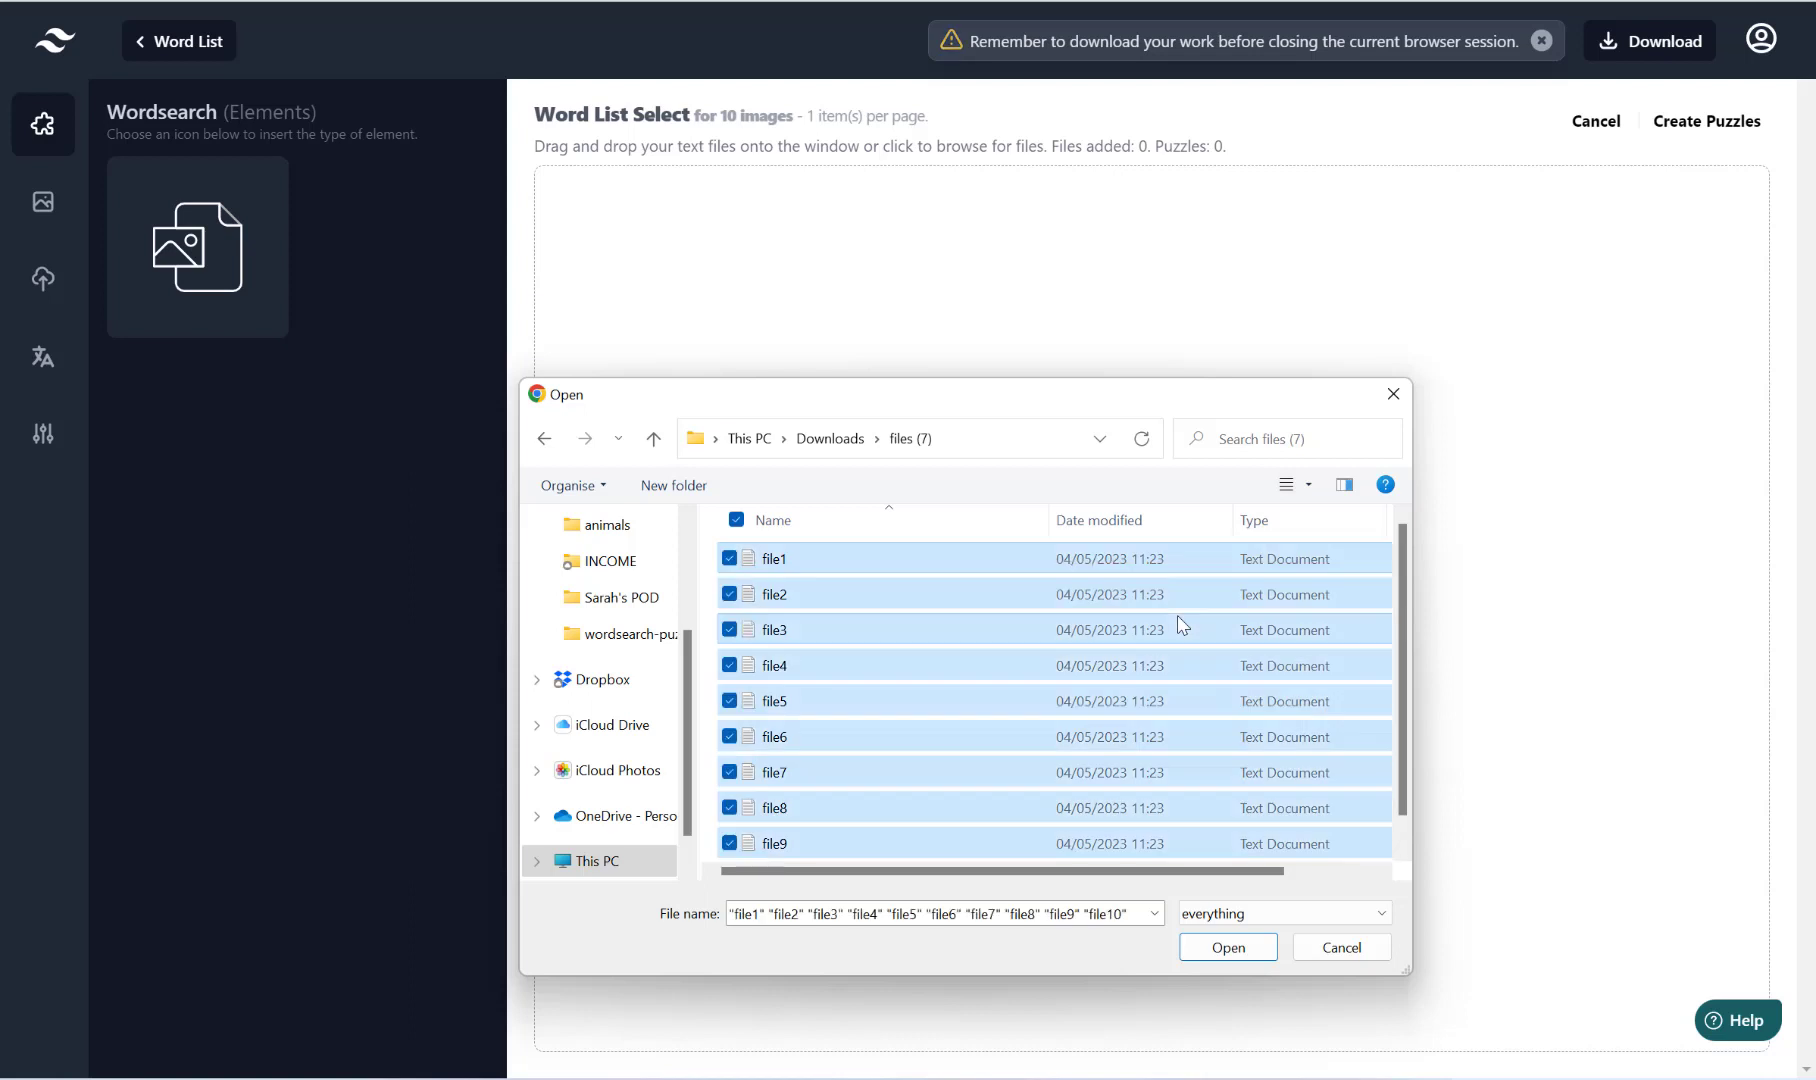
scroll(1018, 660, down, 1)
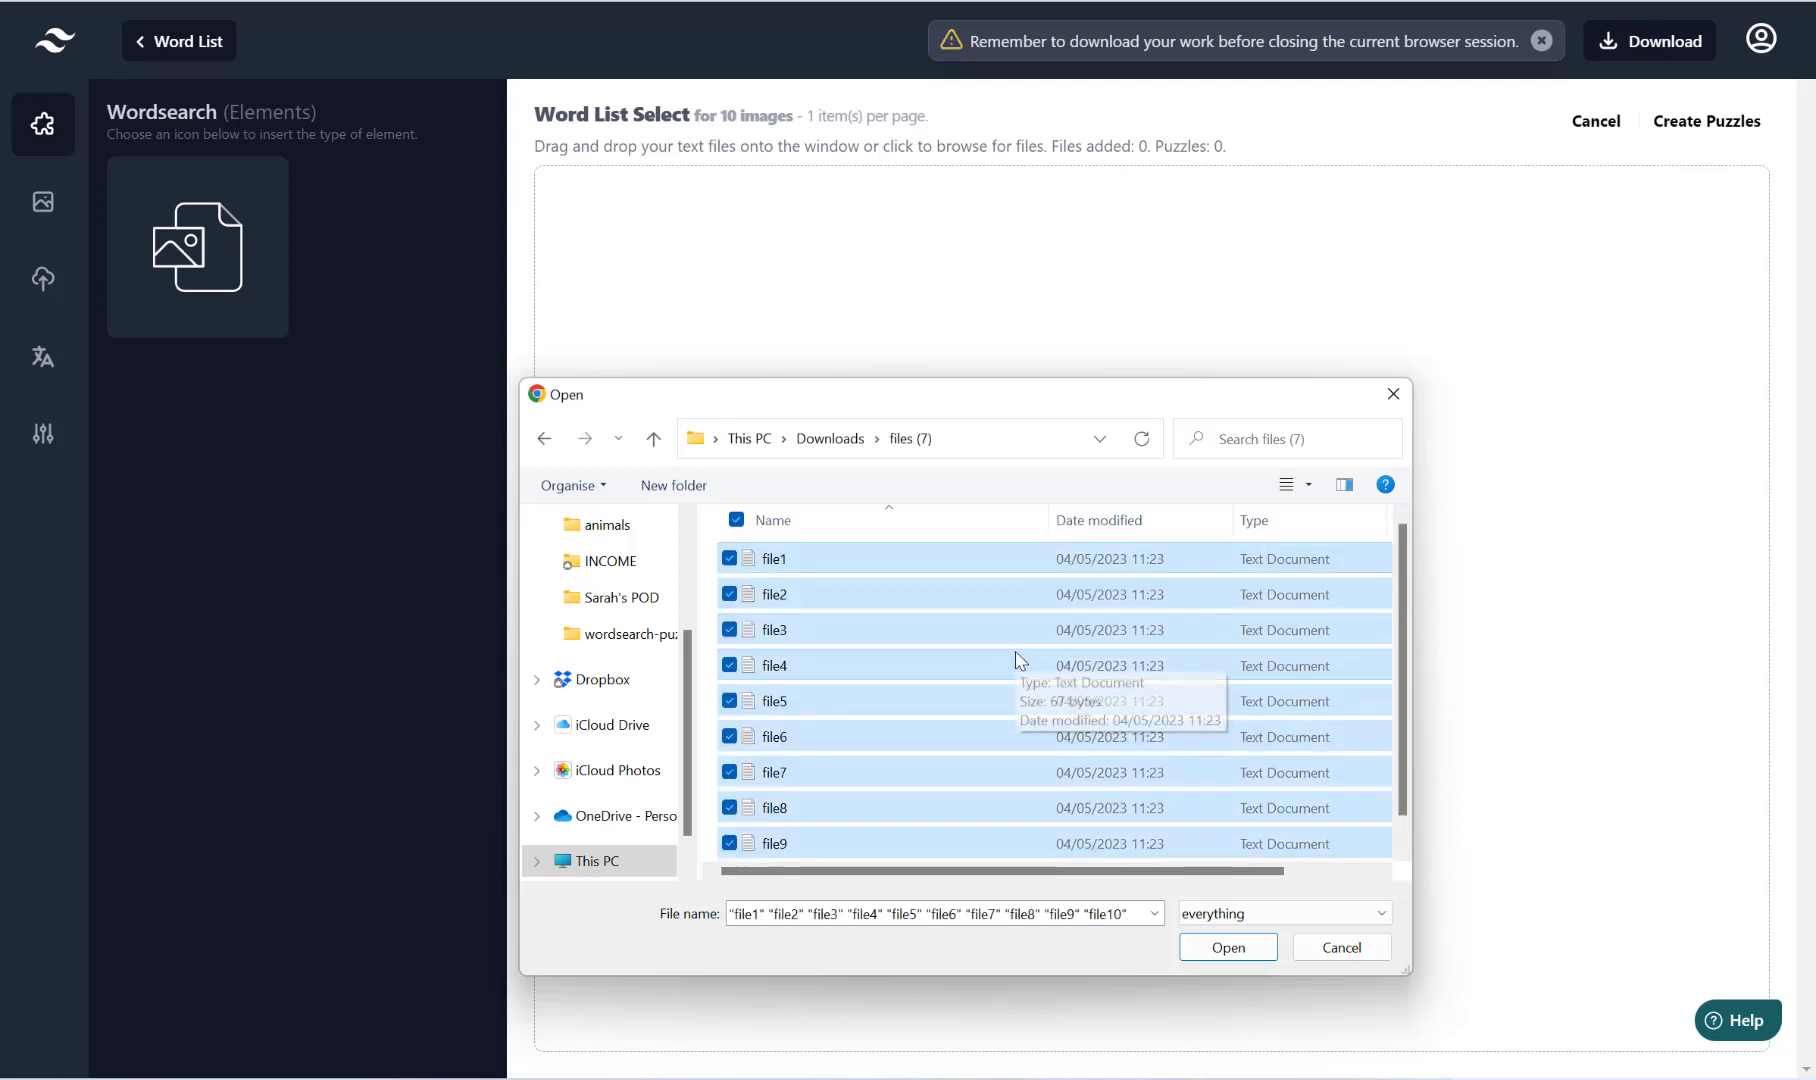
click(1226, 948)
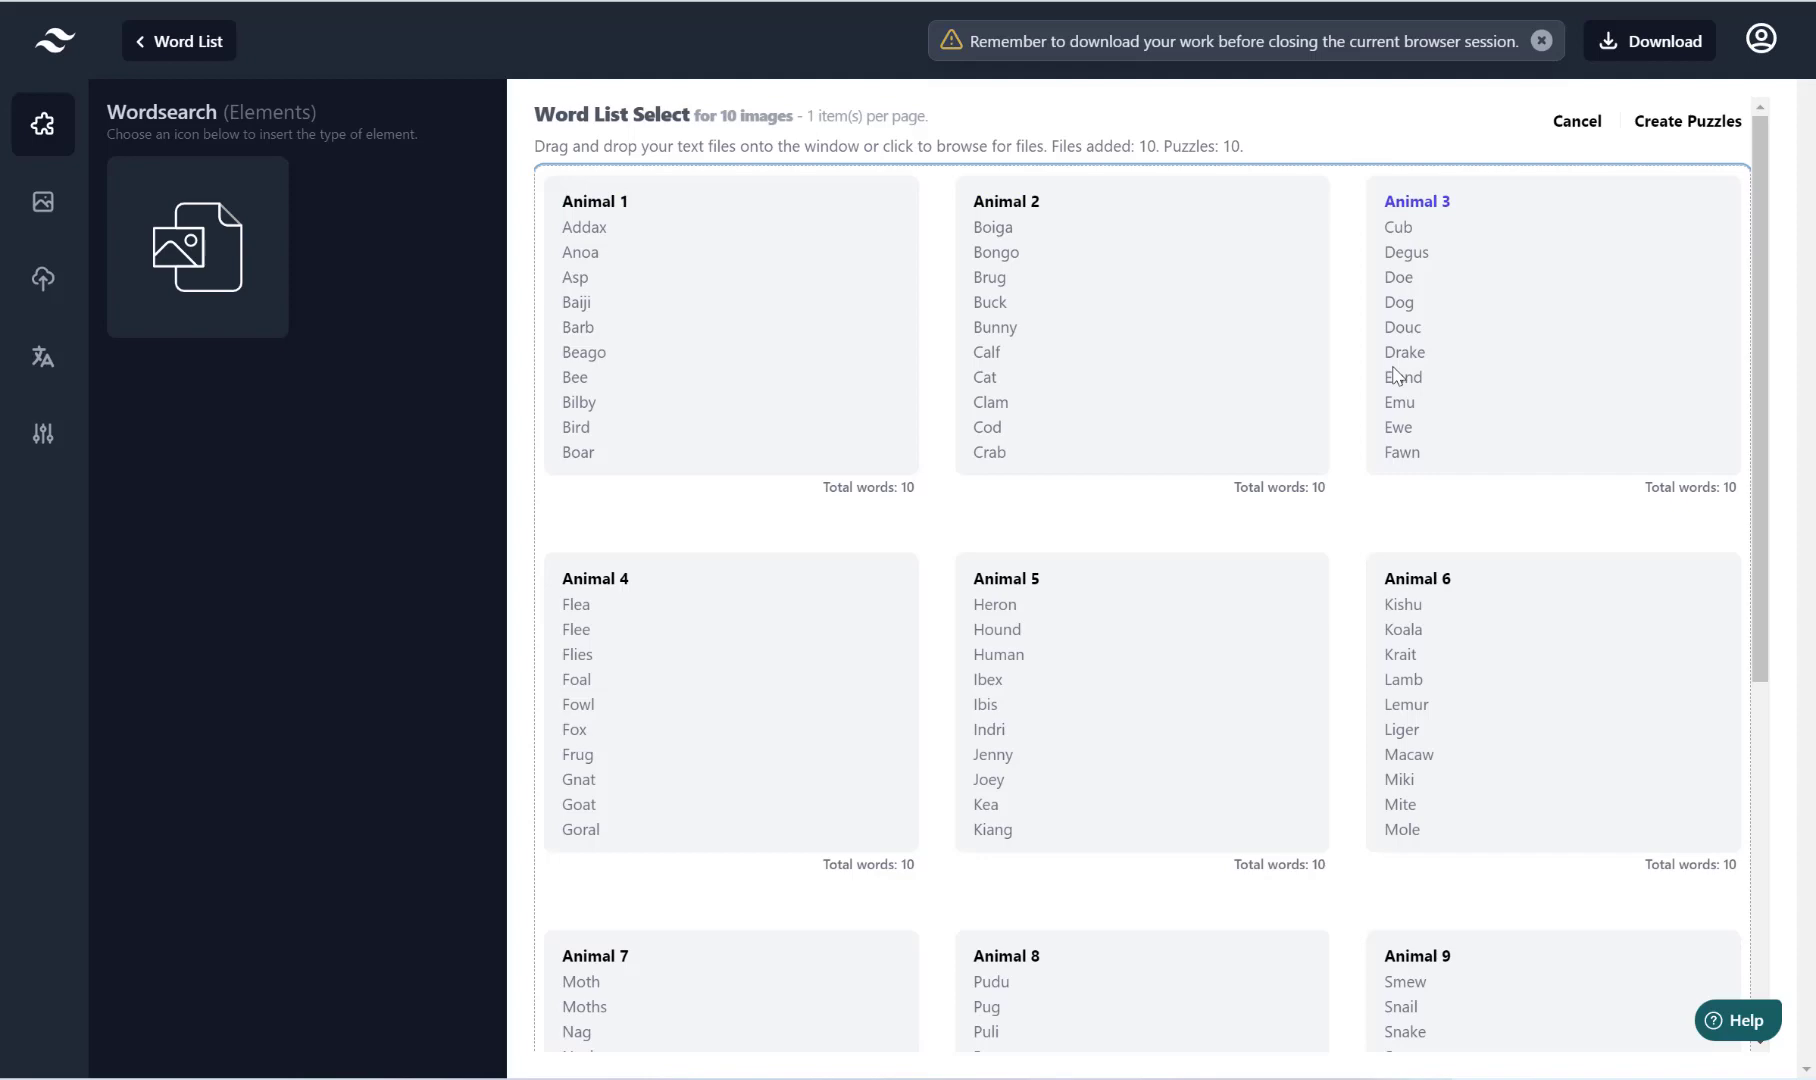
scroll(927, 374, down, 6)
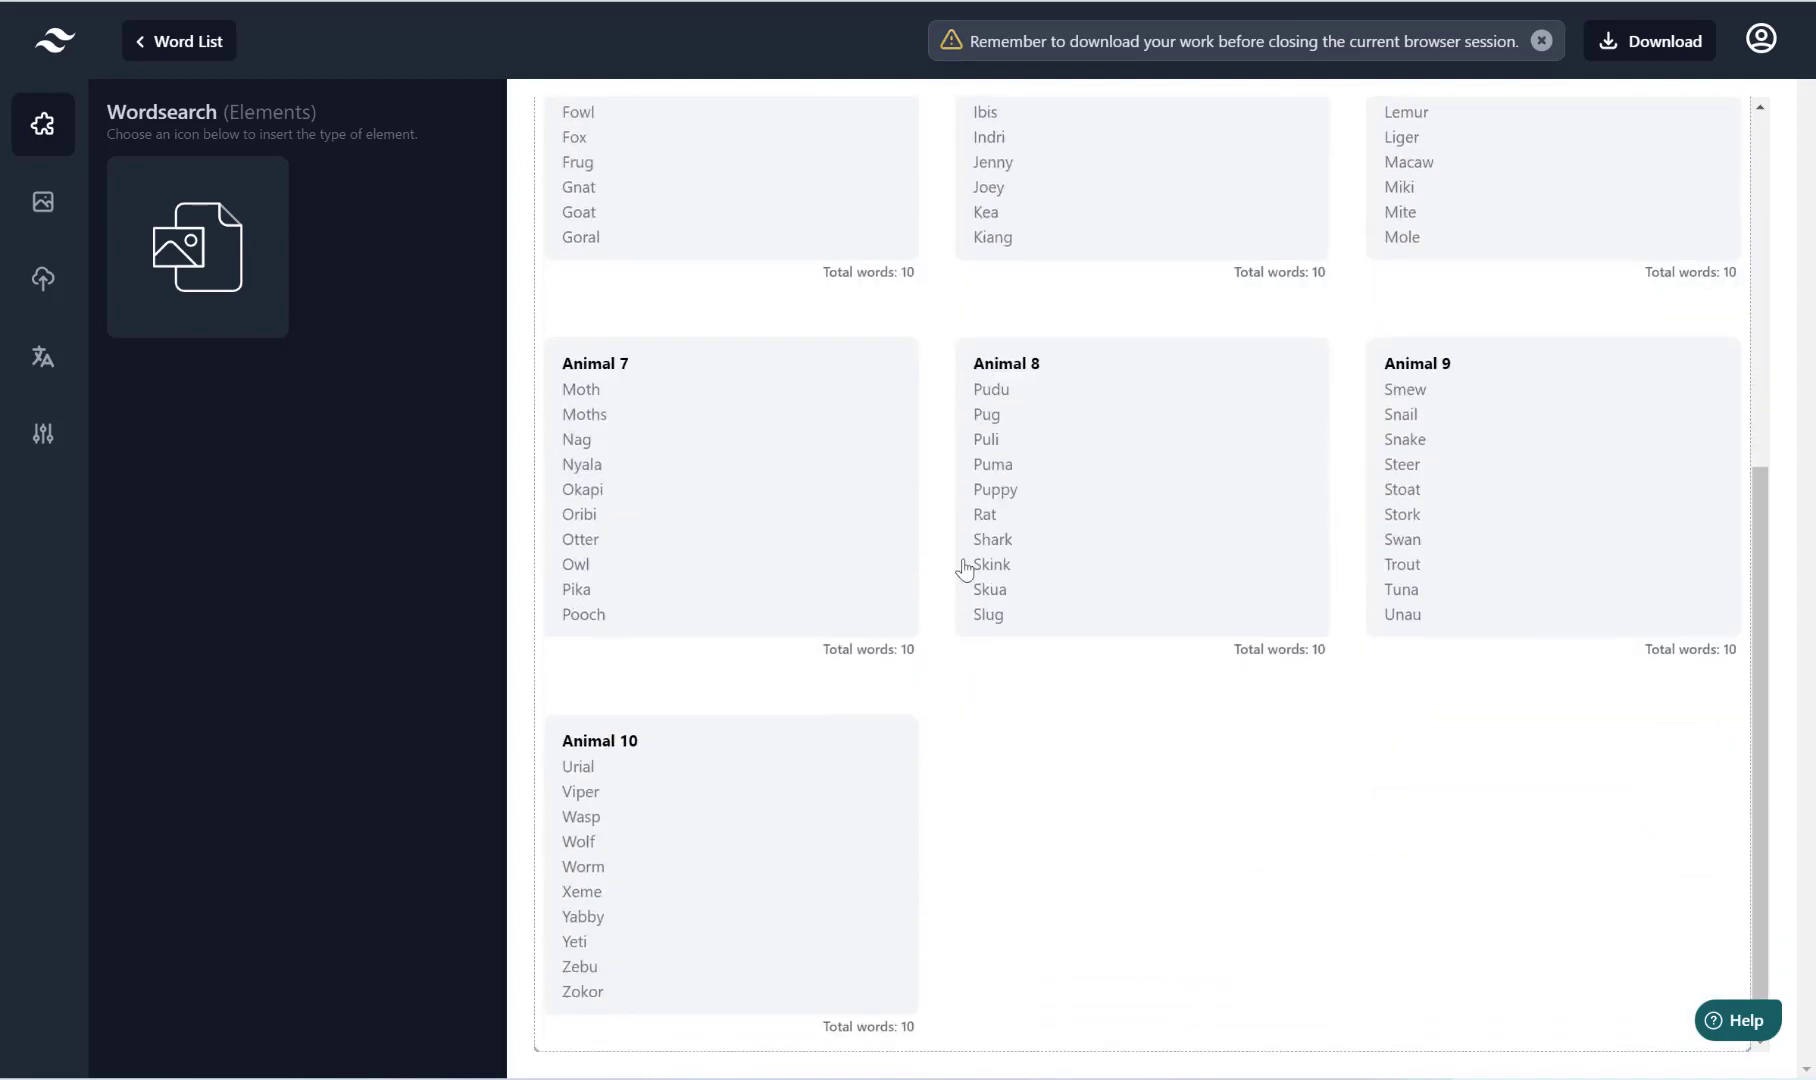
scroll(1005, 474, up, 6)
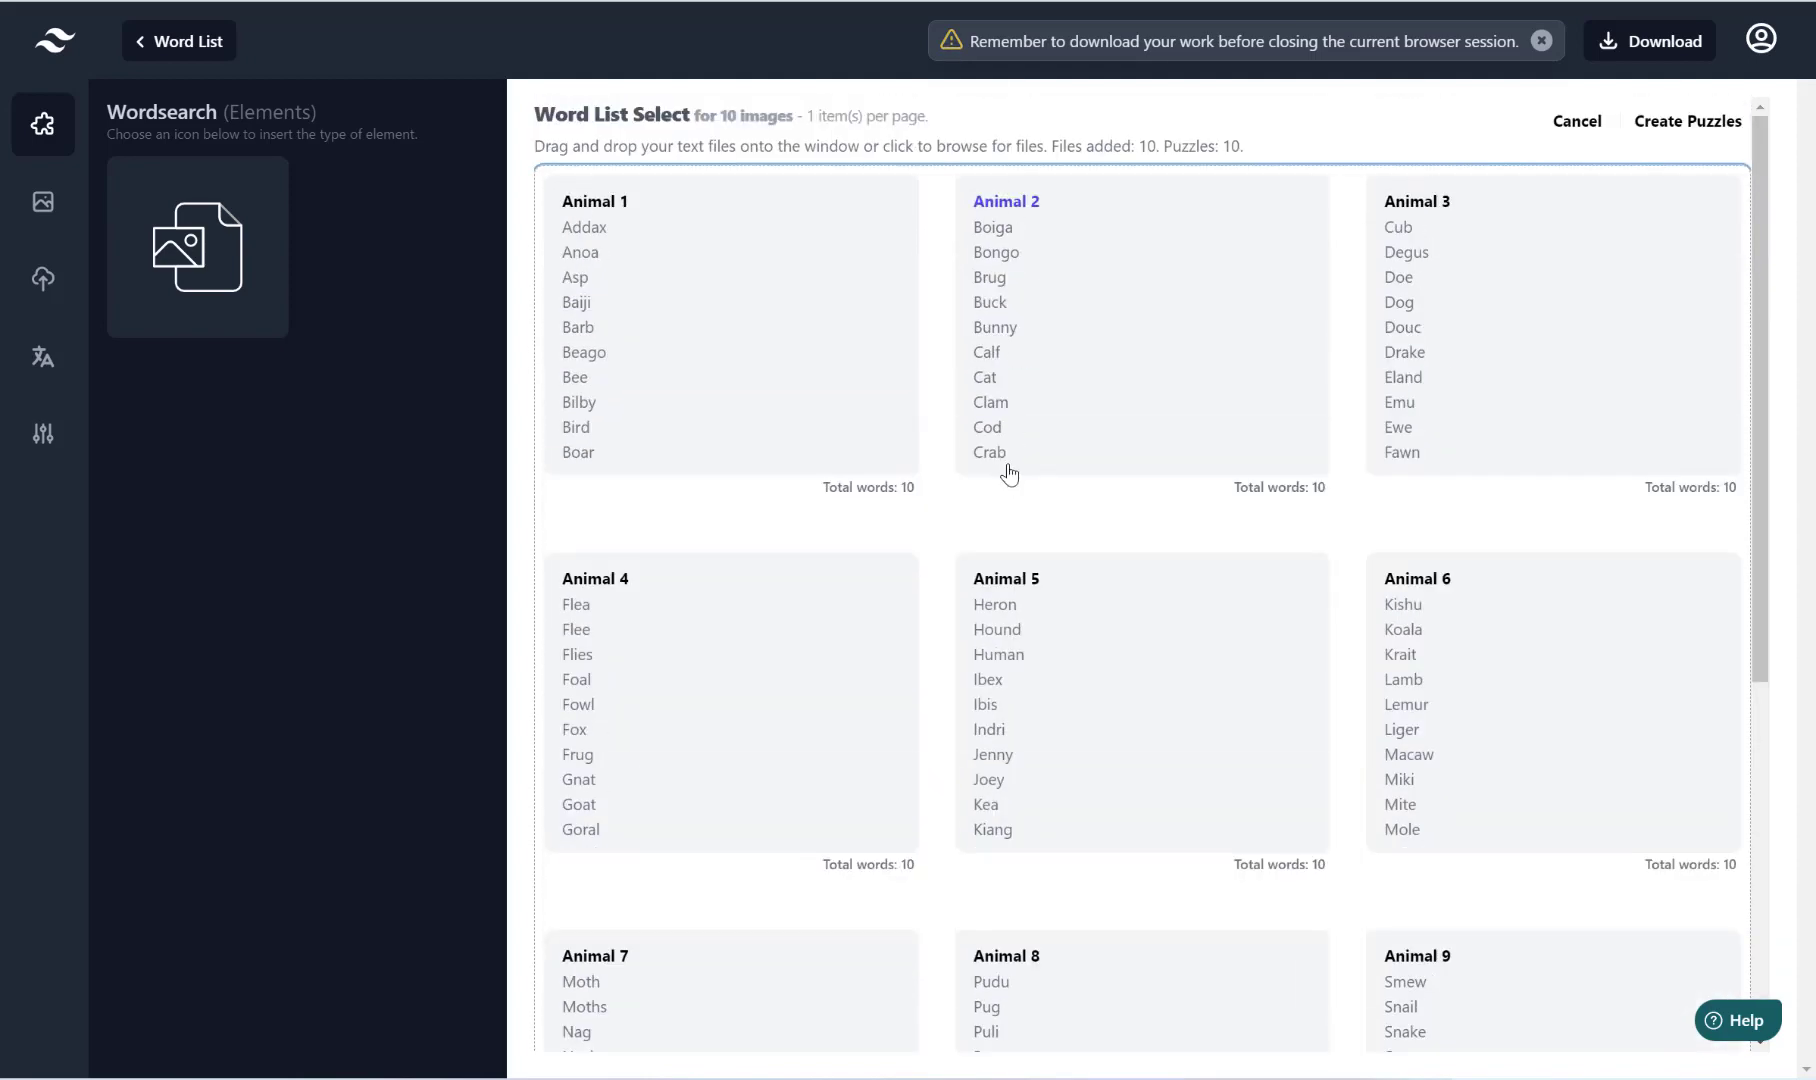
Generate the animal-shaped pages and review Animal 1 (lion) through Animal 3 (turtle) with their word lists.
click(1679, 122)
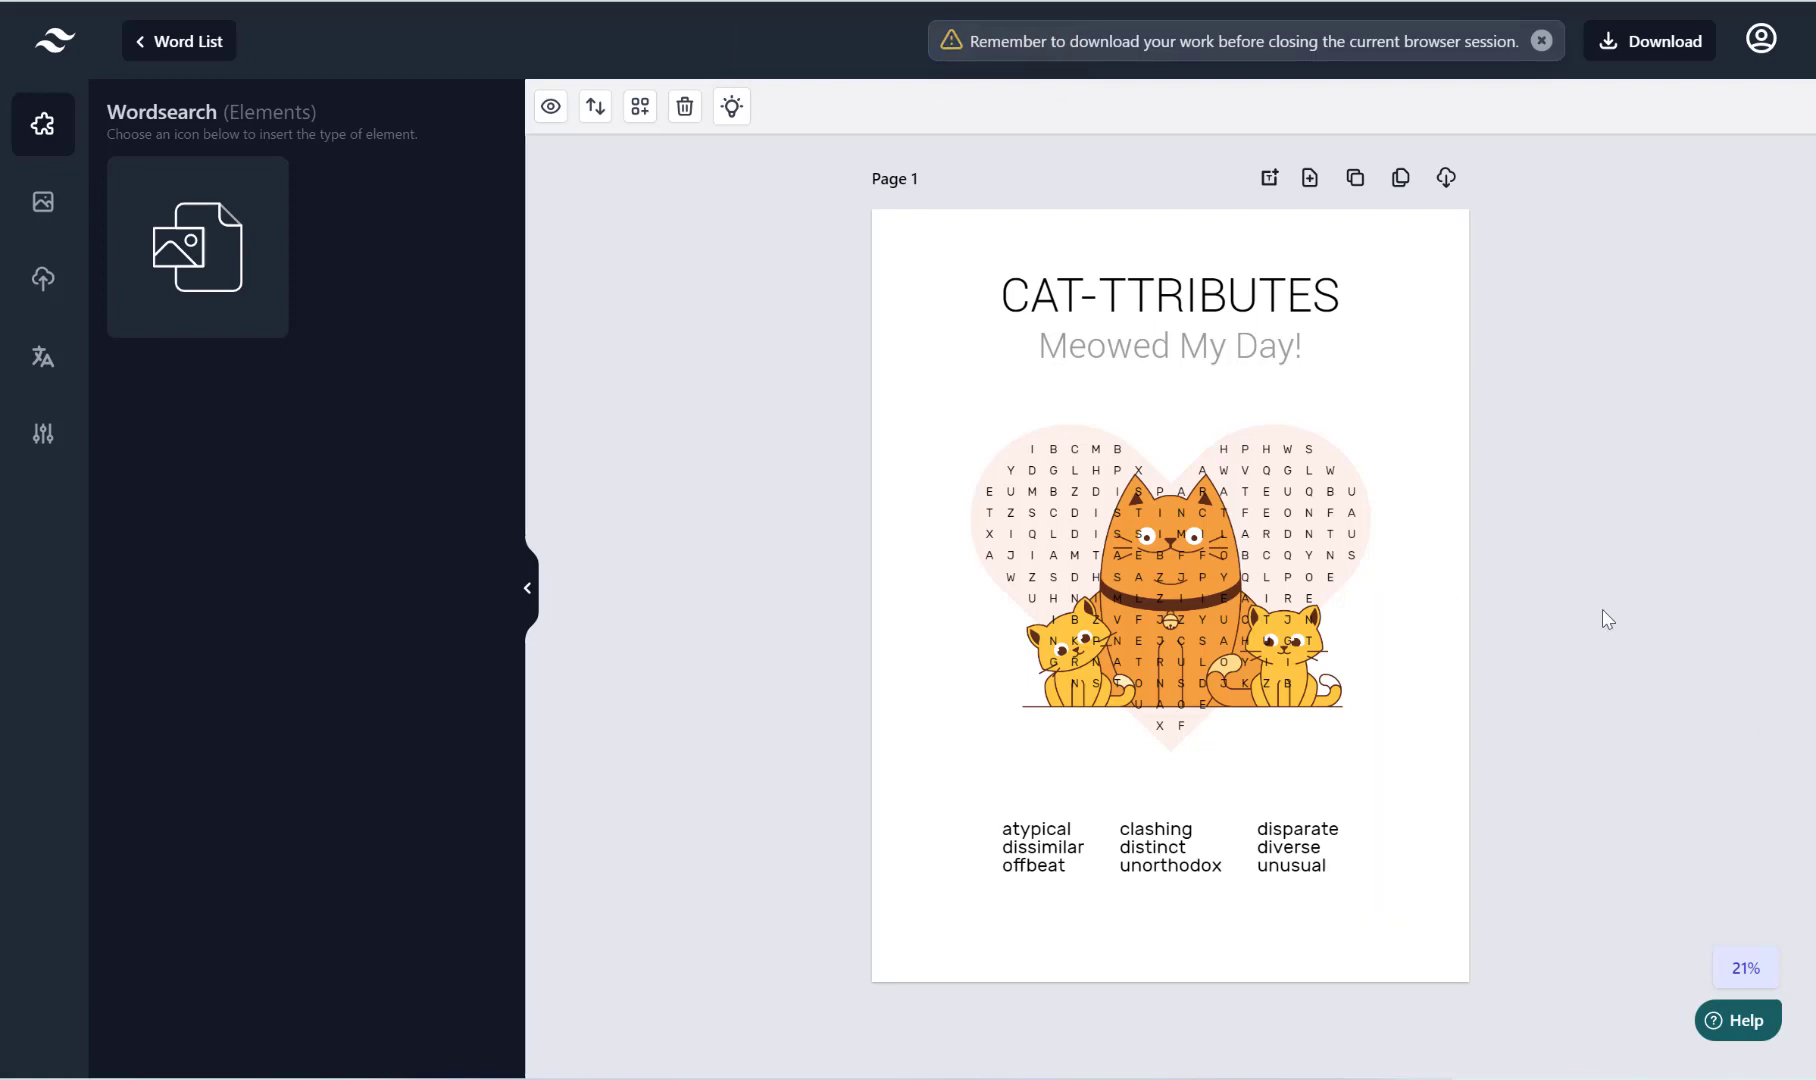
scroll(1527, 655, down, 8)
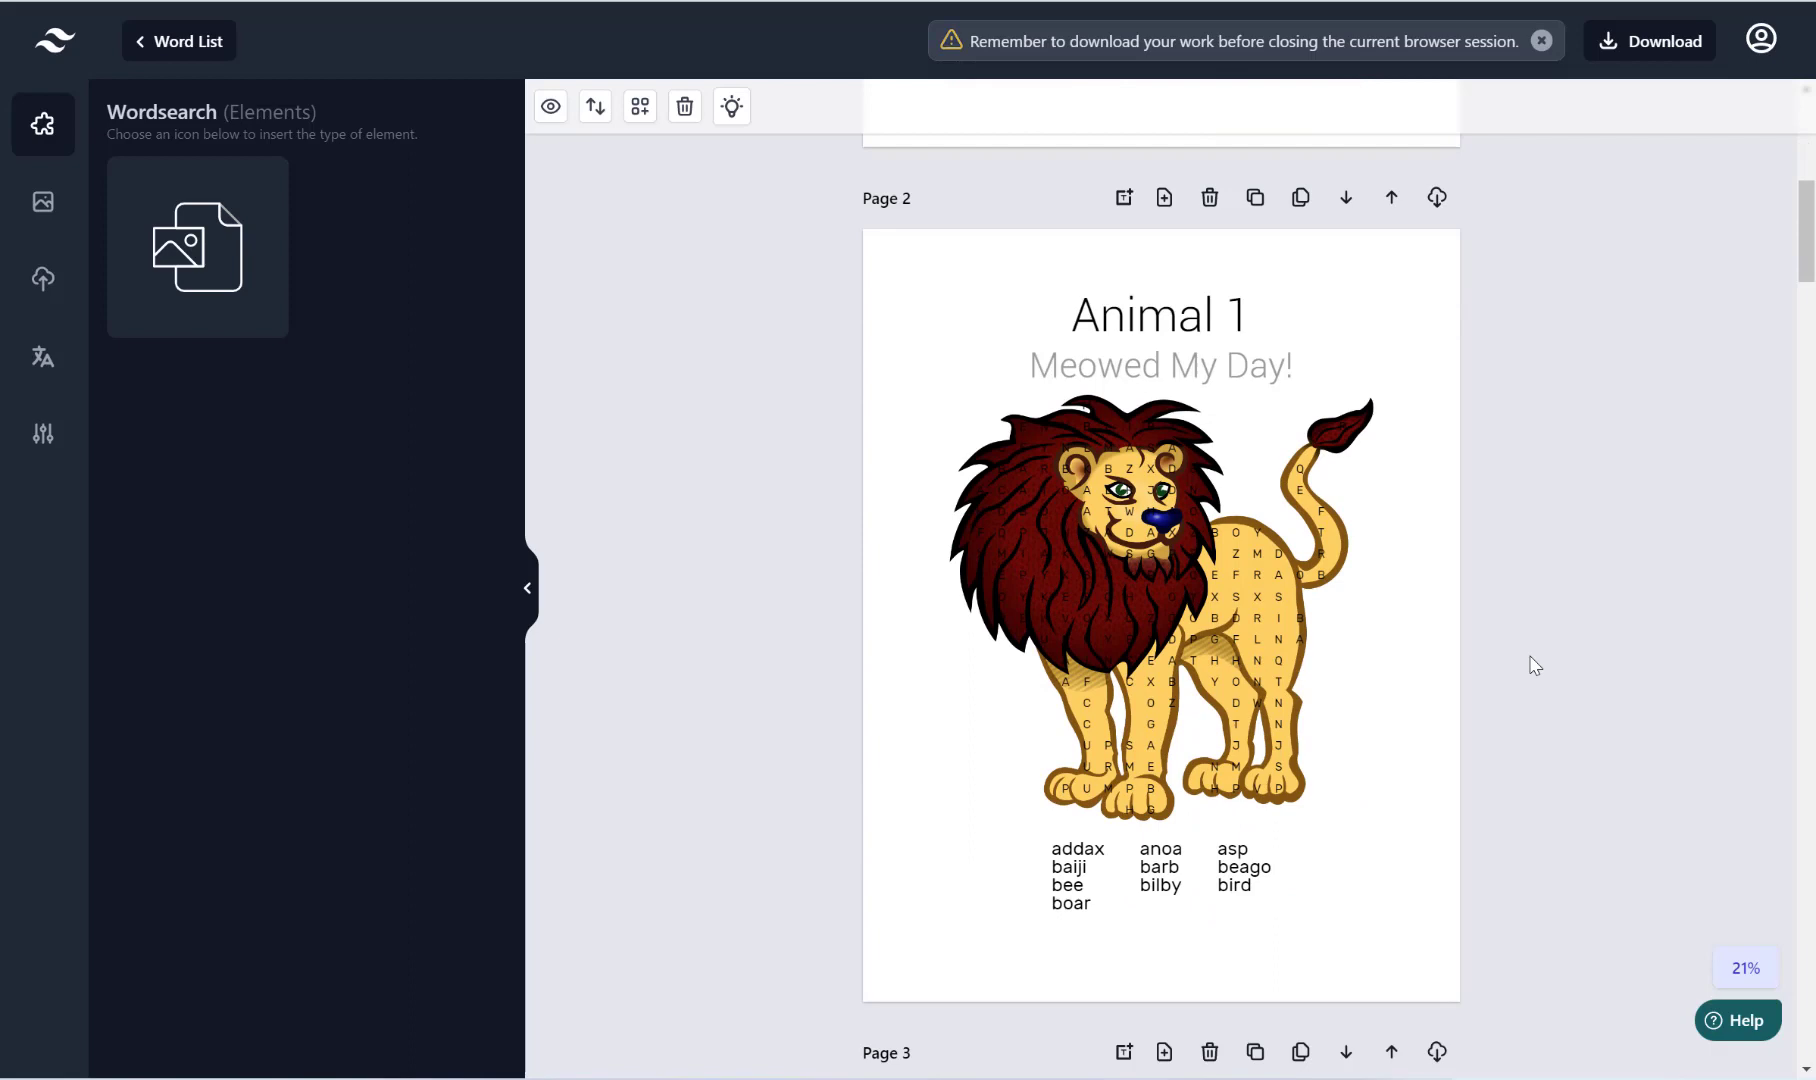
scroll(1527, 658, down, 20)
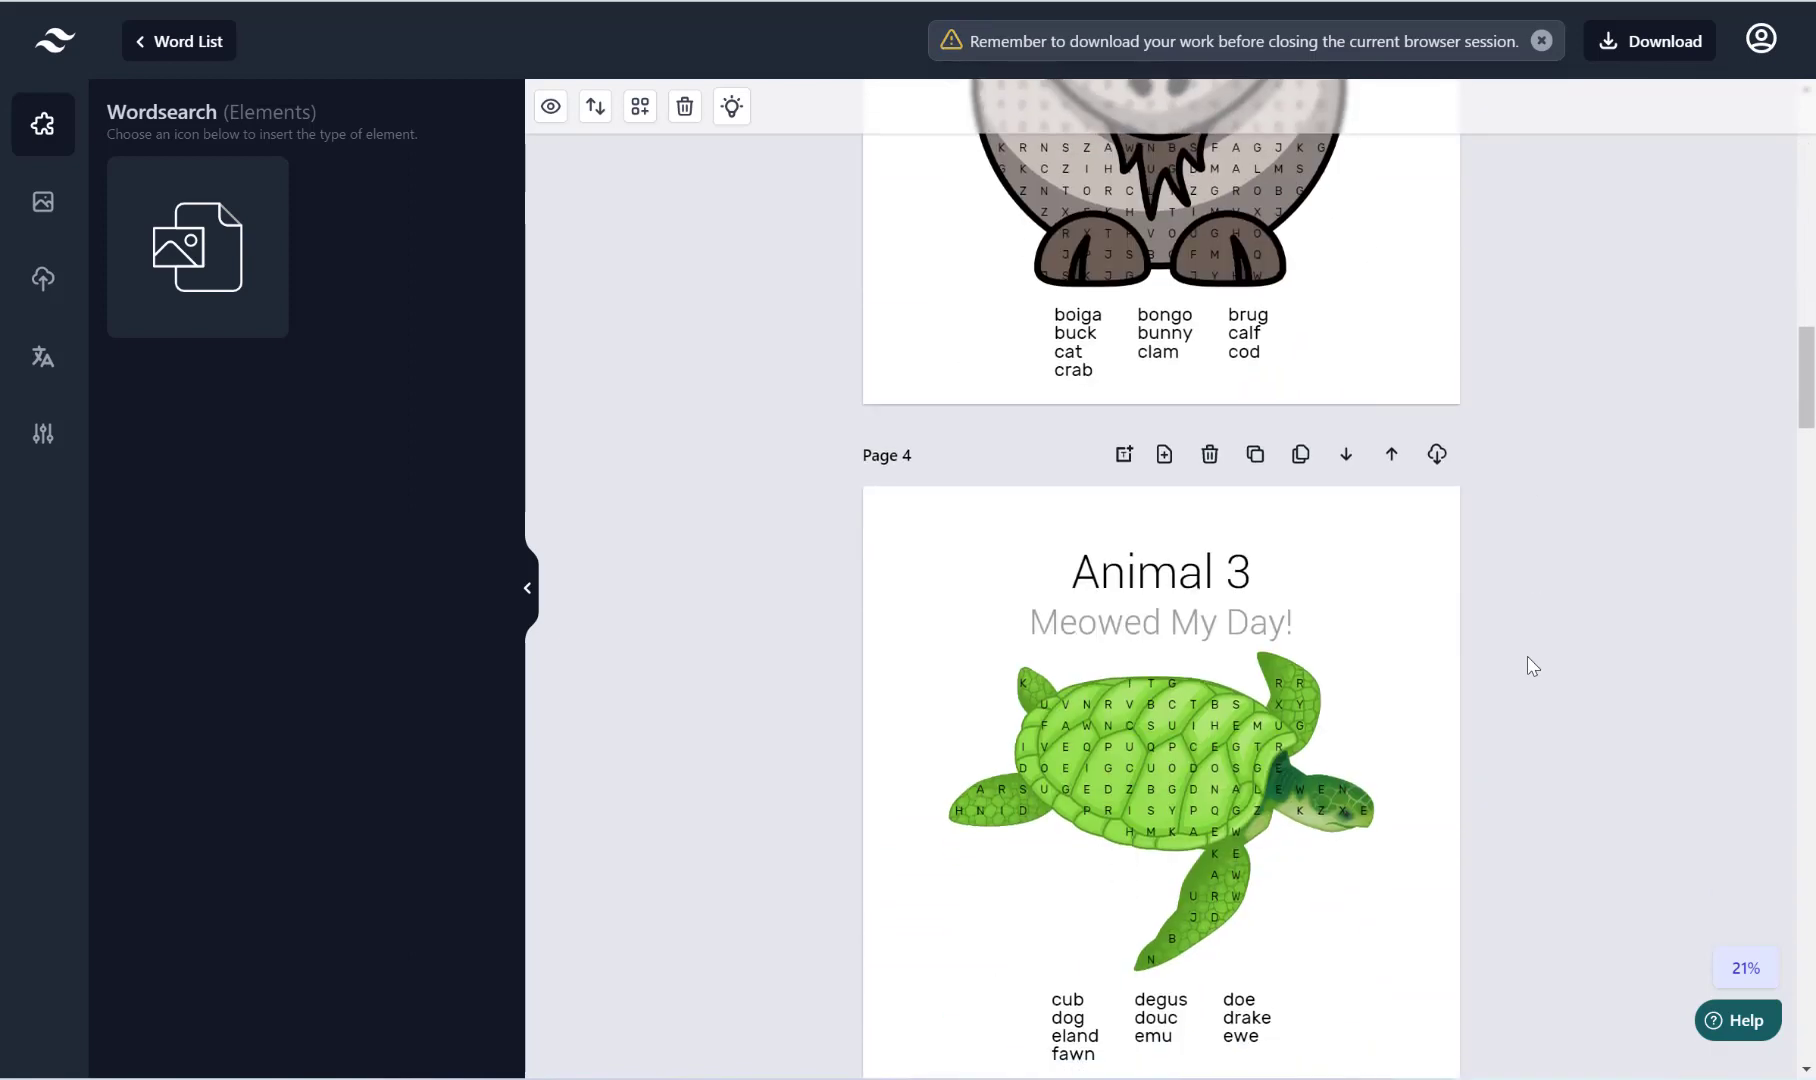